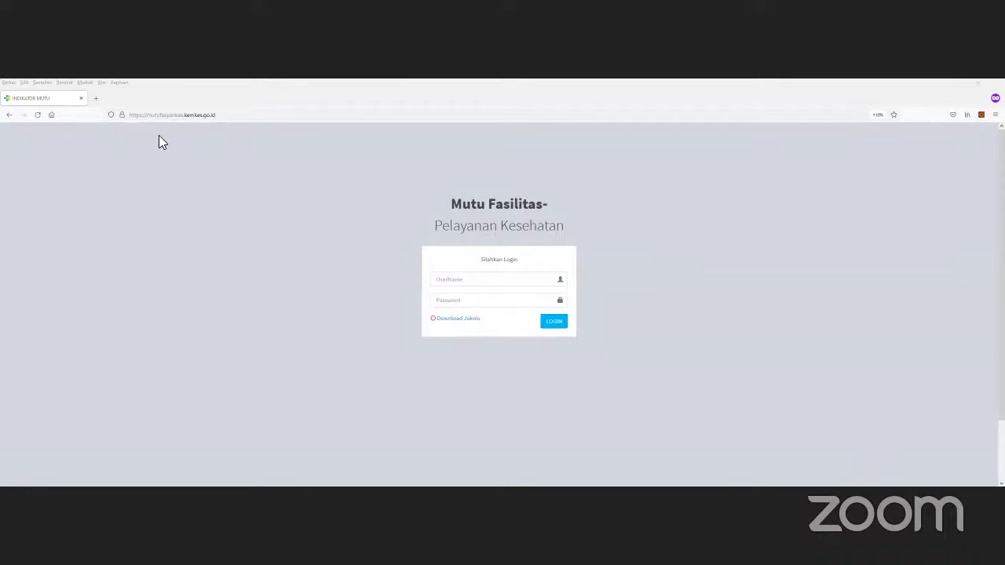
Step: Select the portal's site address in the browser address bar, then dismiss the suggestions
click(223, 120)
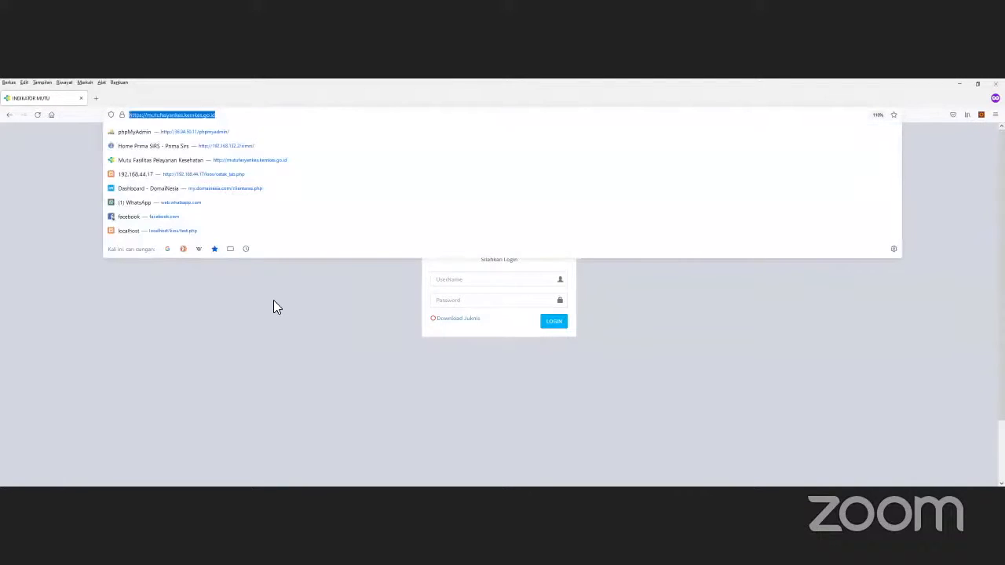
click(290, 301)
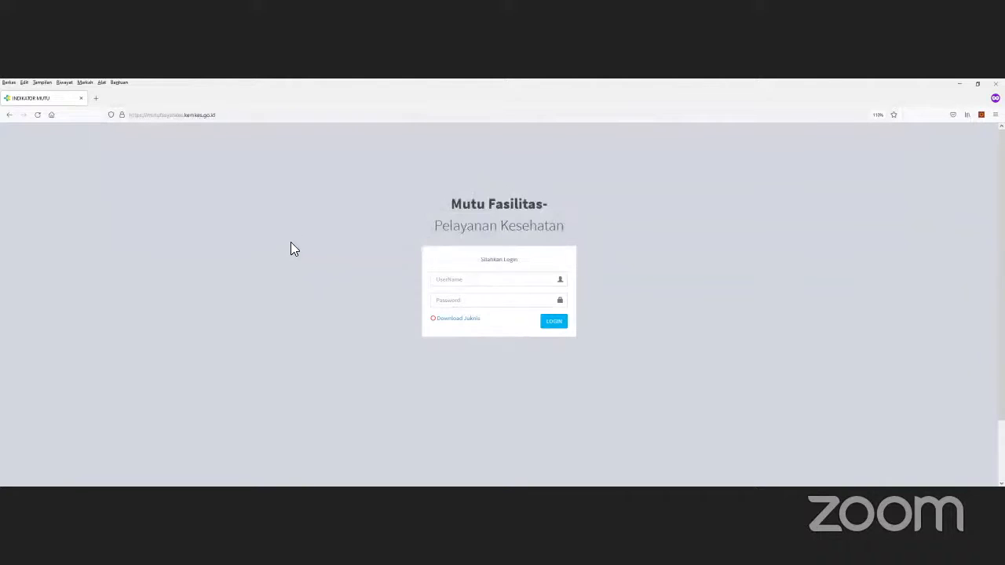
click(259, 116)
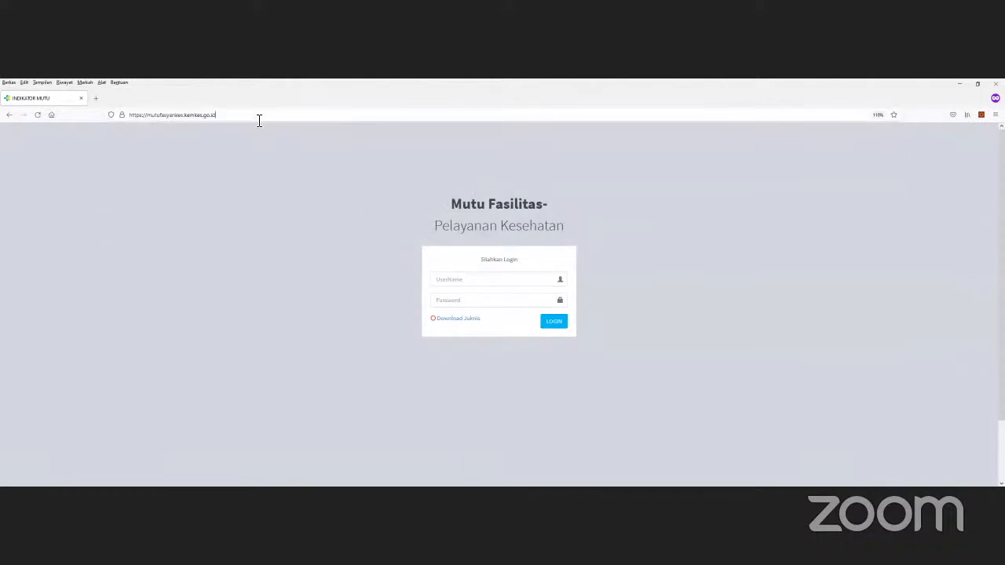
click(334, 345)
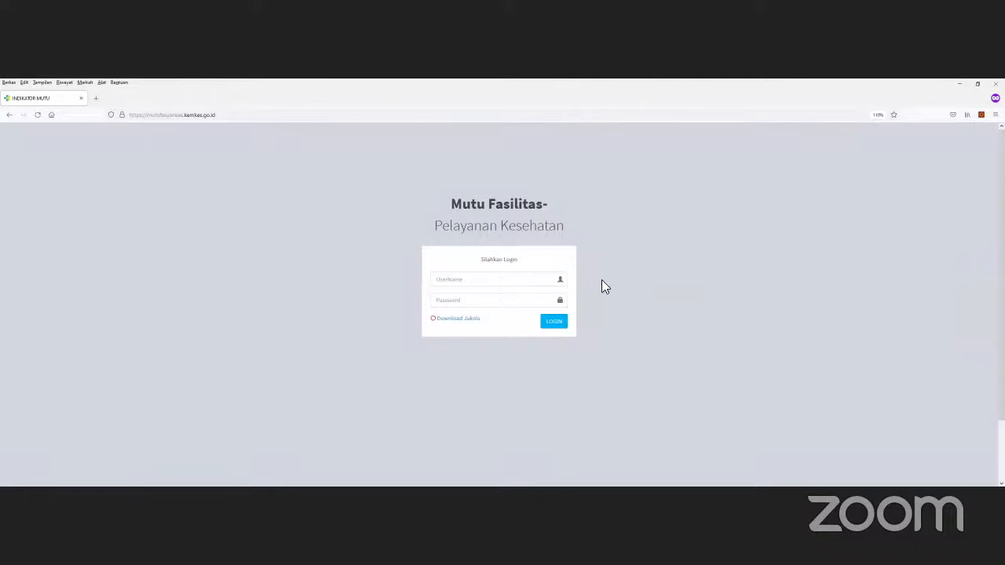
Step: Sign in with the saved login to reach the Indikator Nasional Mutu Puskesmas dashboard
click(556, 285)
click(512, 282)
click(511, 282)
click(506, 296)
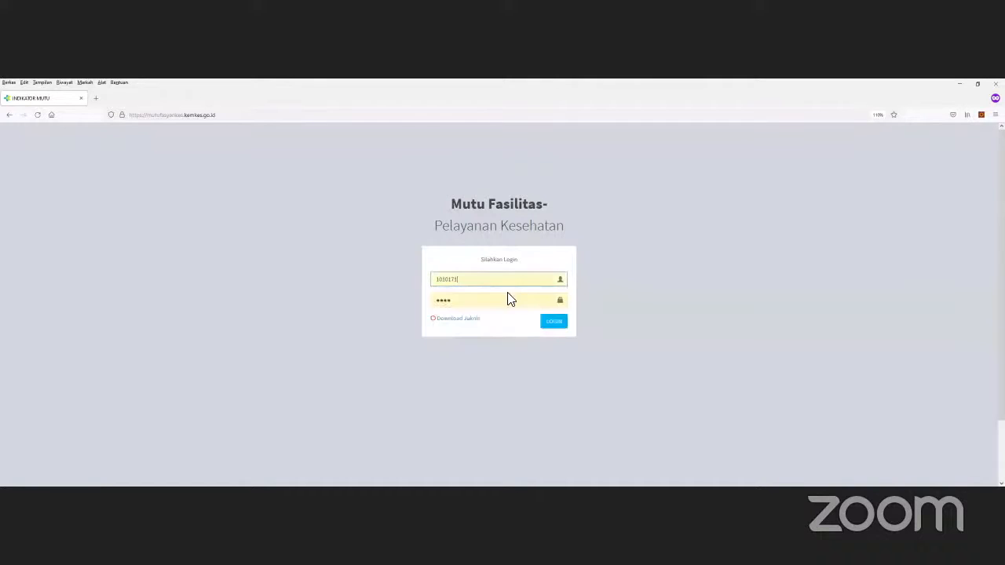
click(553, 324)
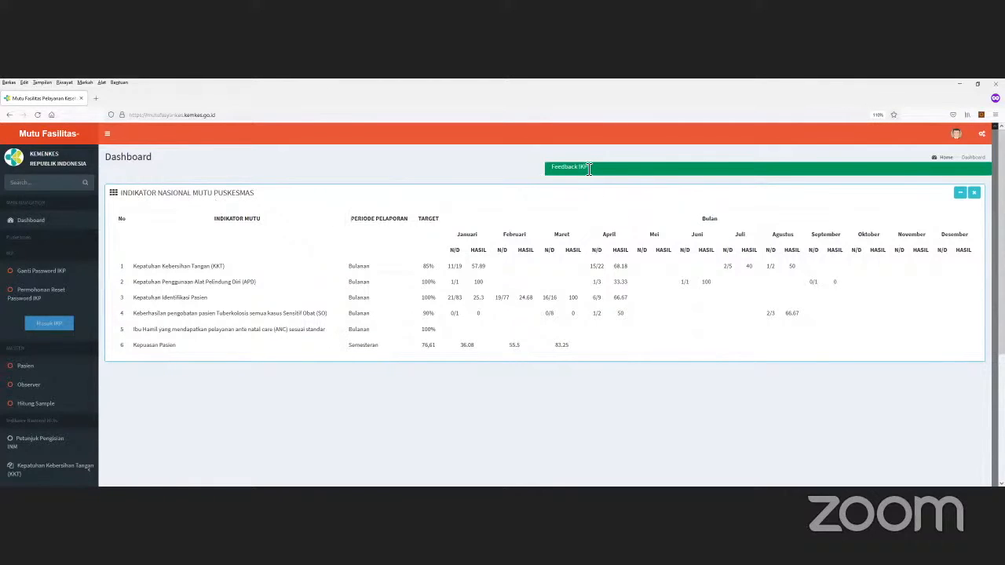
Step: Choose Ganti Password from the account menu to open the Profile User form
drag(591, 168, 561, 168)
click(605, 172)
click(956, 134)
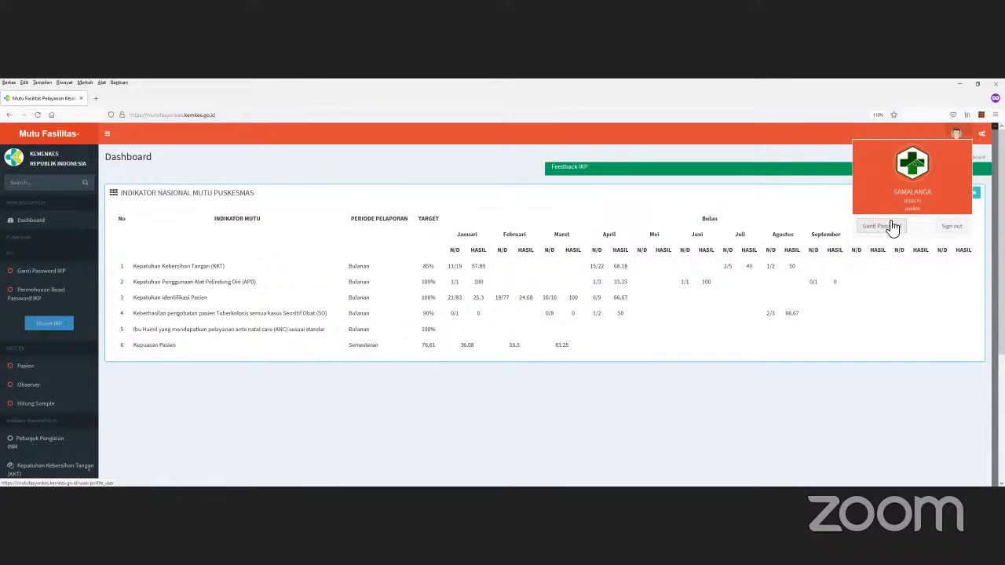
click(883, 226)
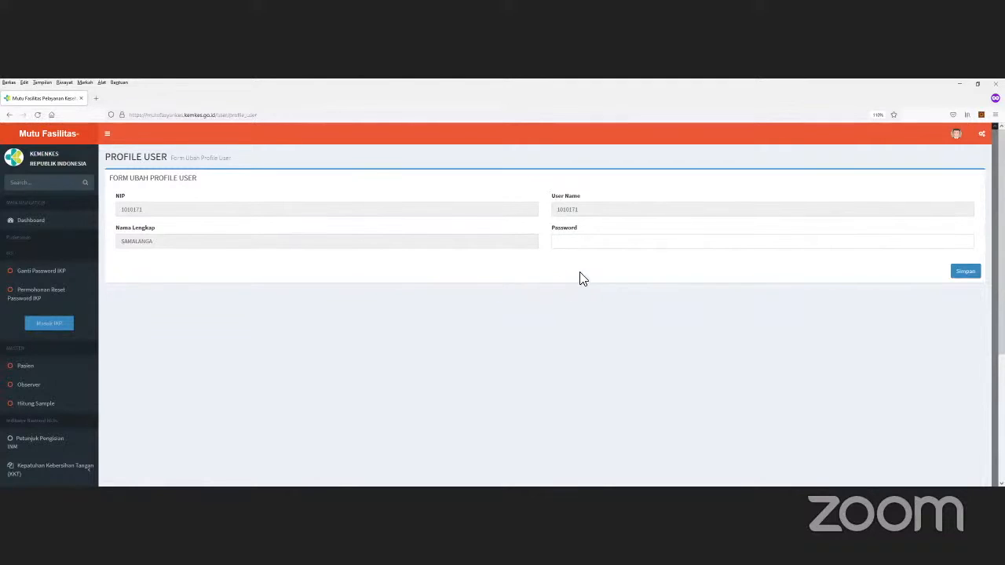
Step: Leave the profile Password field blank and bring up the Masuk IKP password prompt
click(587, 245)
click(586, 249)
click(517, 304)
click(572, 247)
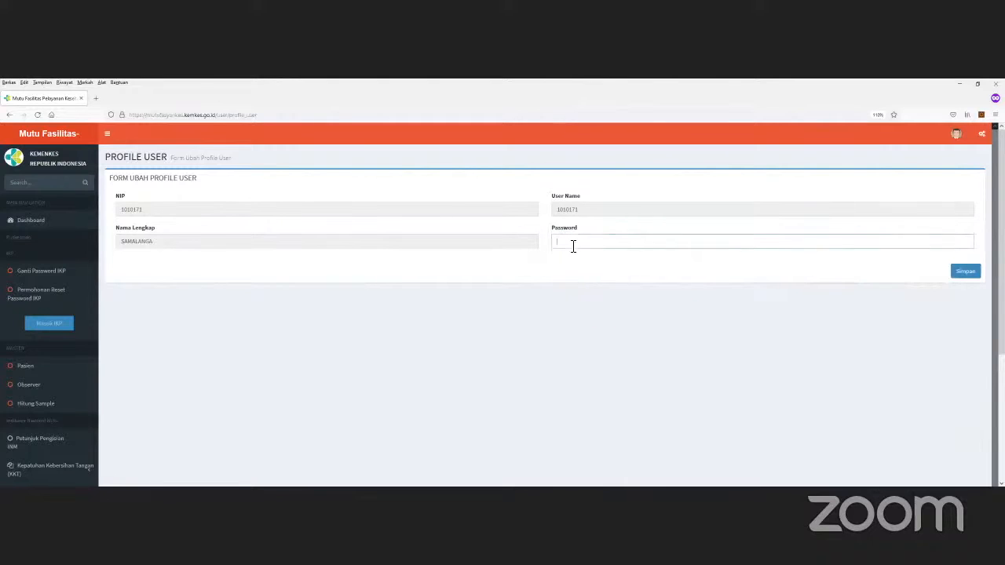
click(571, 246)
click(572, 248)
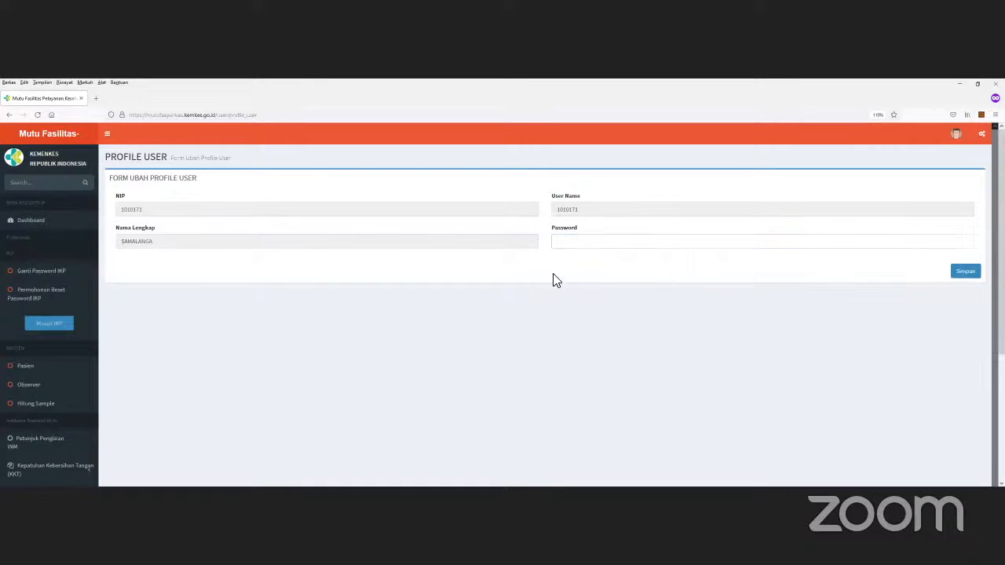
click(585, 244)
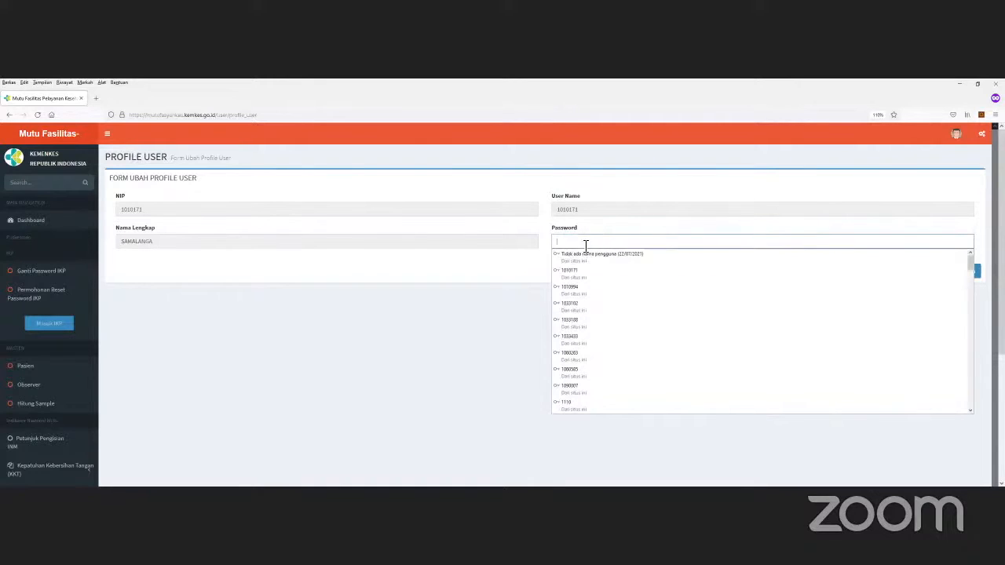
click(466, 322)
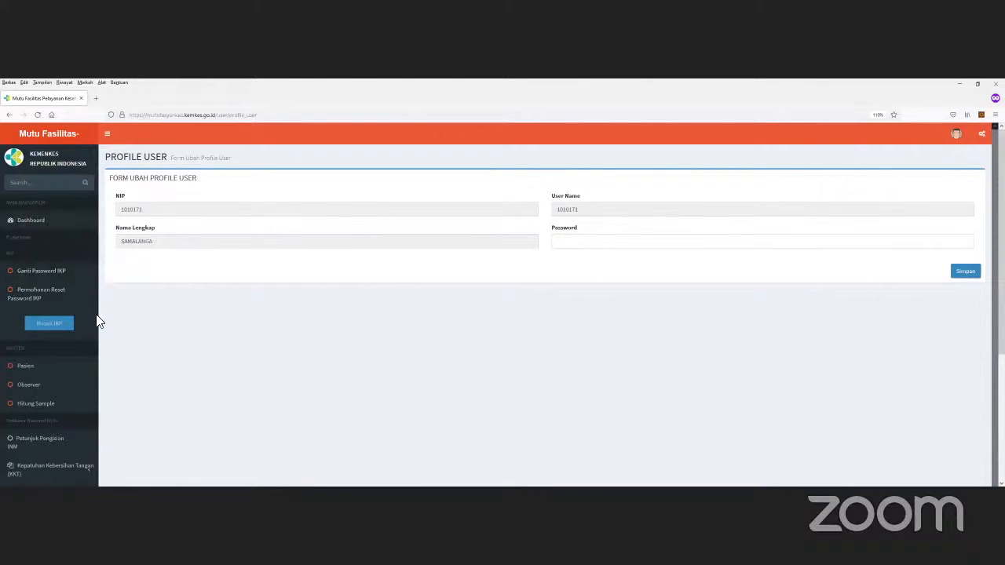
click(48, 323)
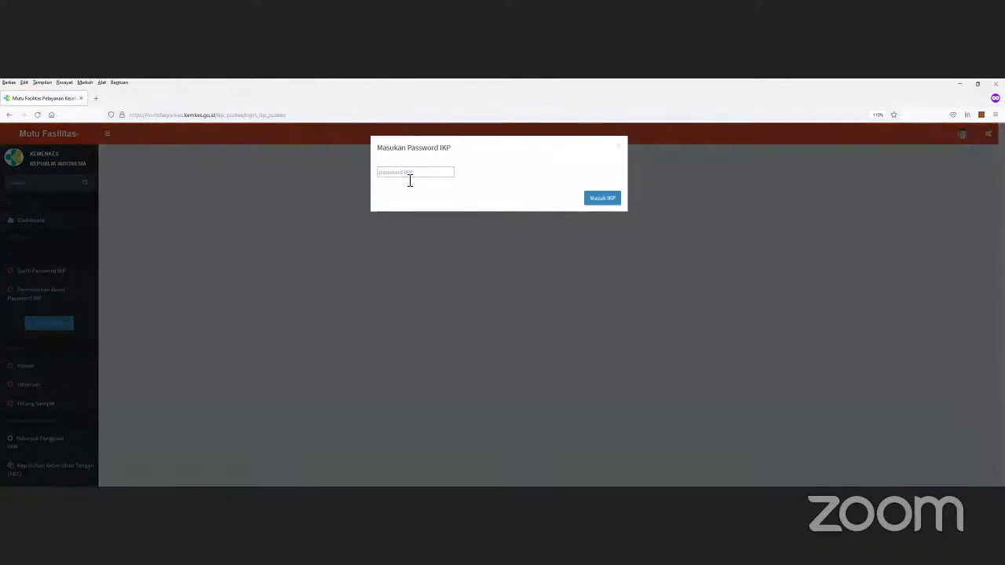
Step: Close the Masukan Password IKP prompt without entering a password
click(409, 179)
click(619, 149)
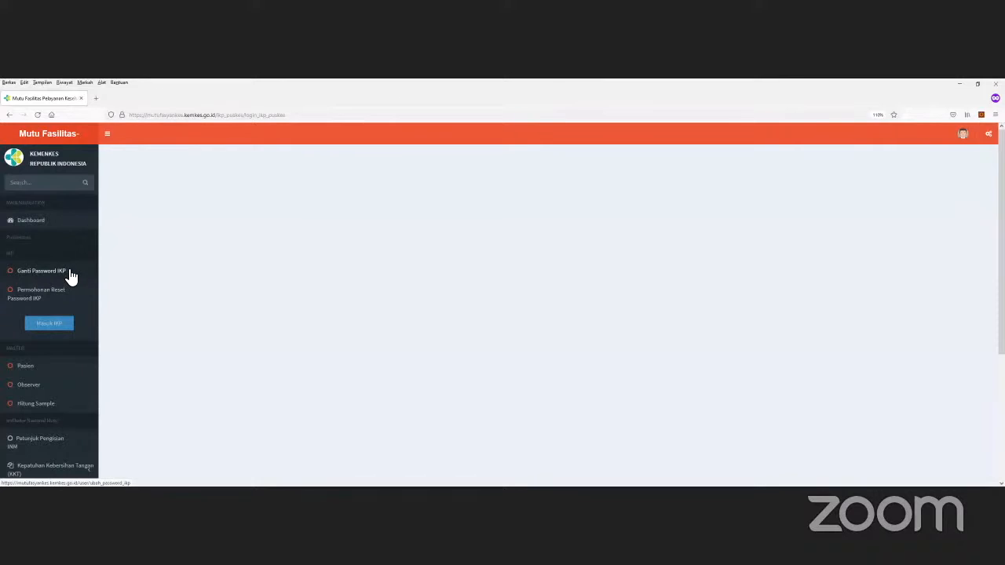
Step: Confirm the old IKP password under Ganti Password IKP to reach the new-password form
click(67, 271)
click(458, 306)
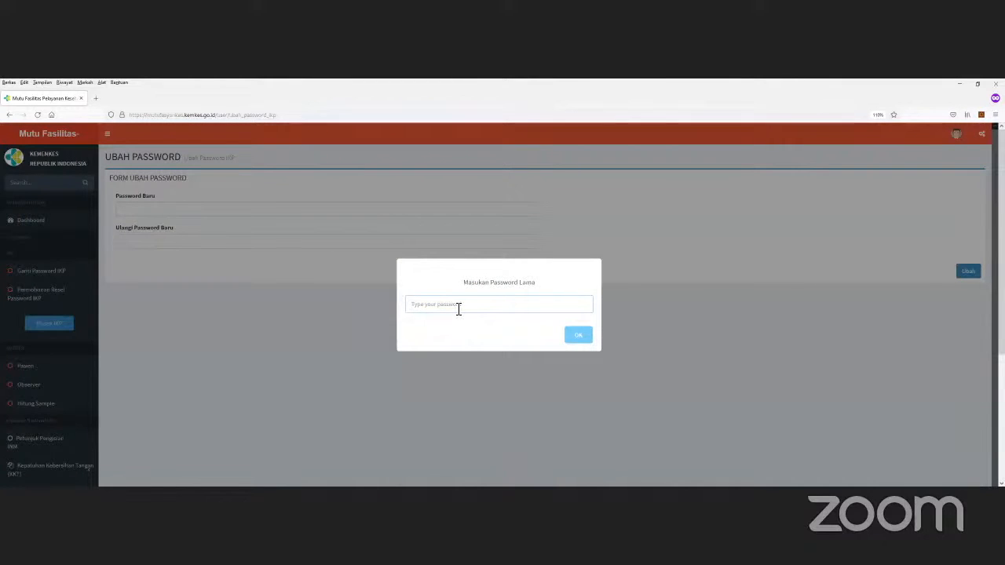
text(****)
click(577, 335)
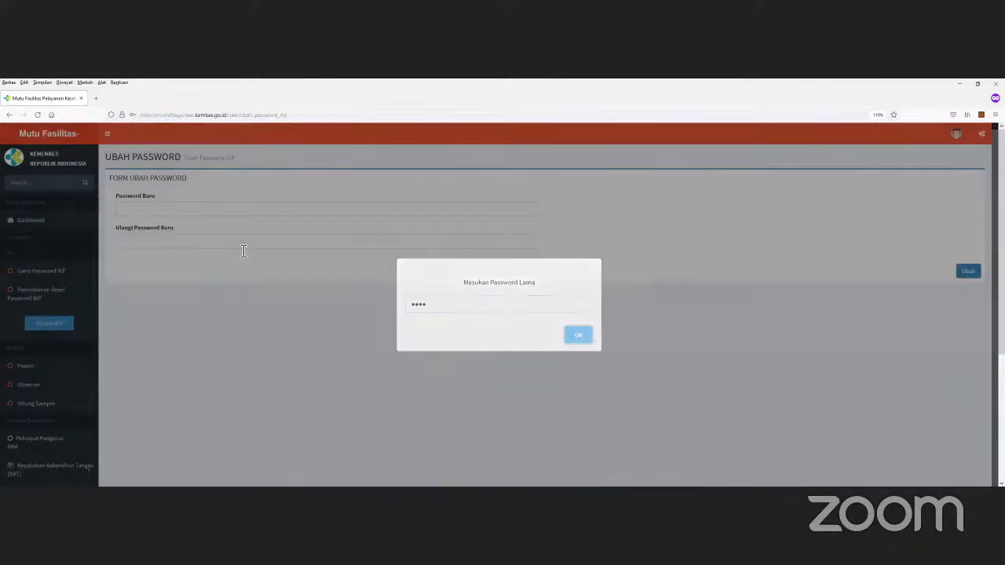
click(235, 211)
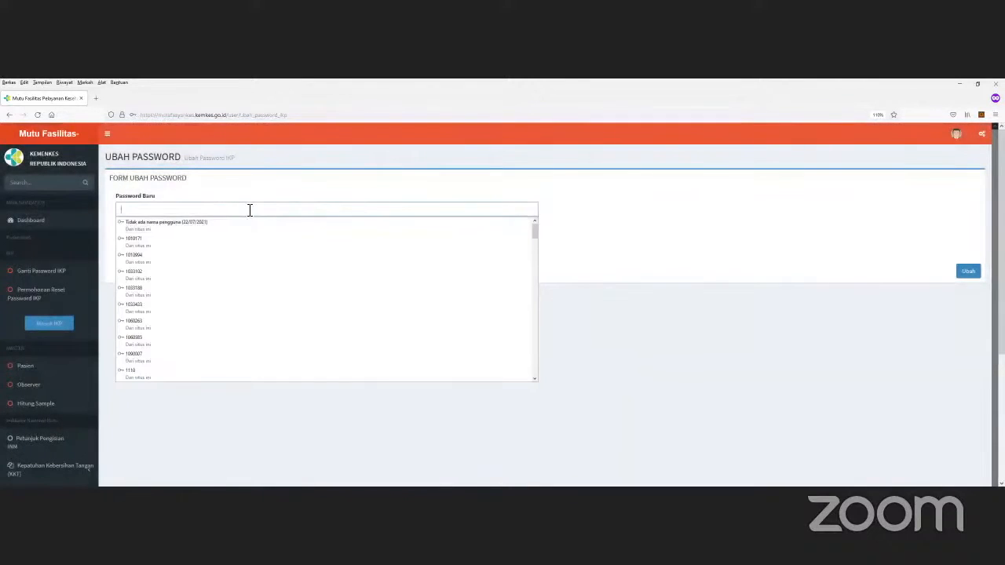
click(594, 251)
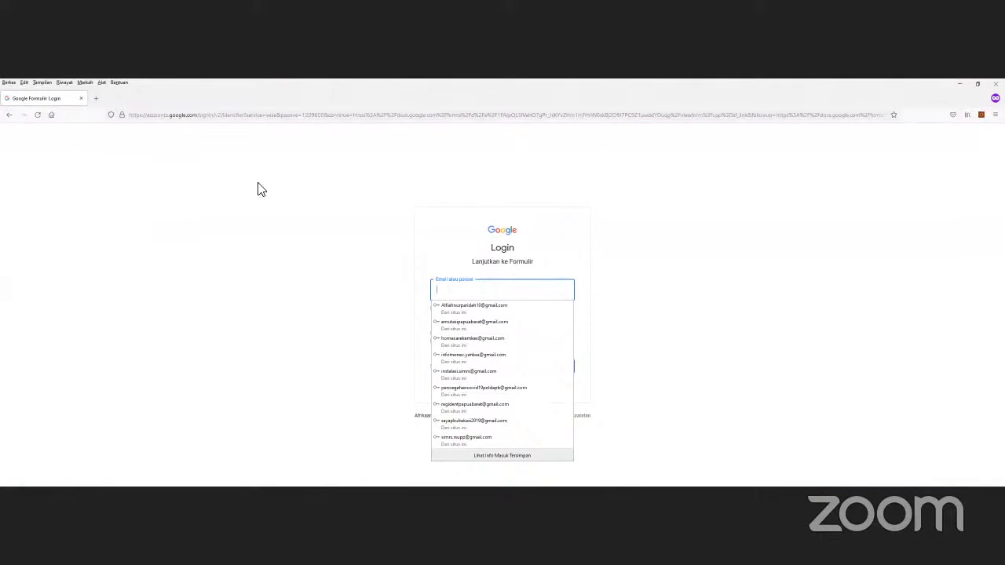
Step: Dismiss the saved Google accounts list and go back to the IKP password page
click(300, 193)
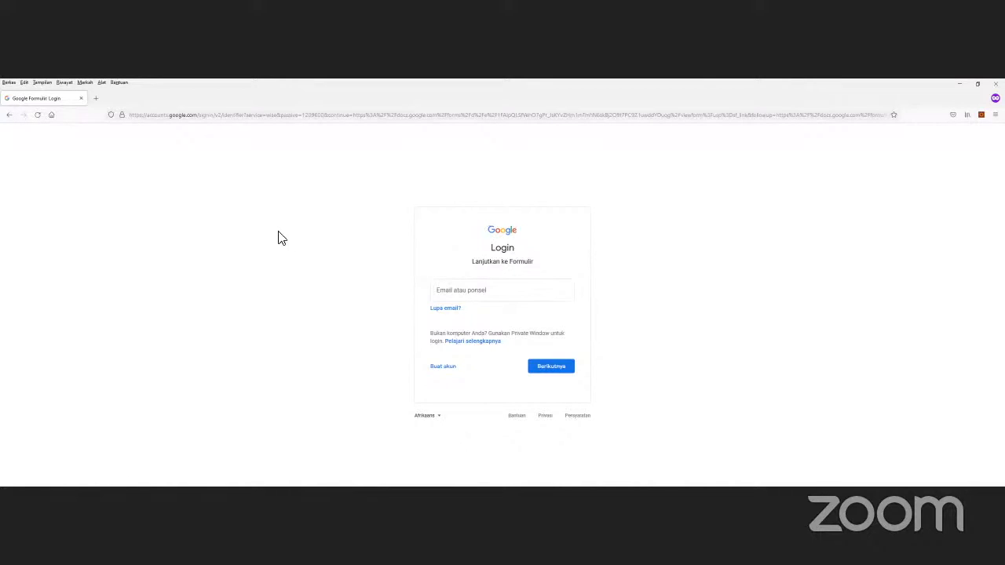
click(8, 115)
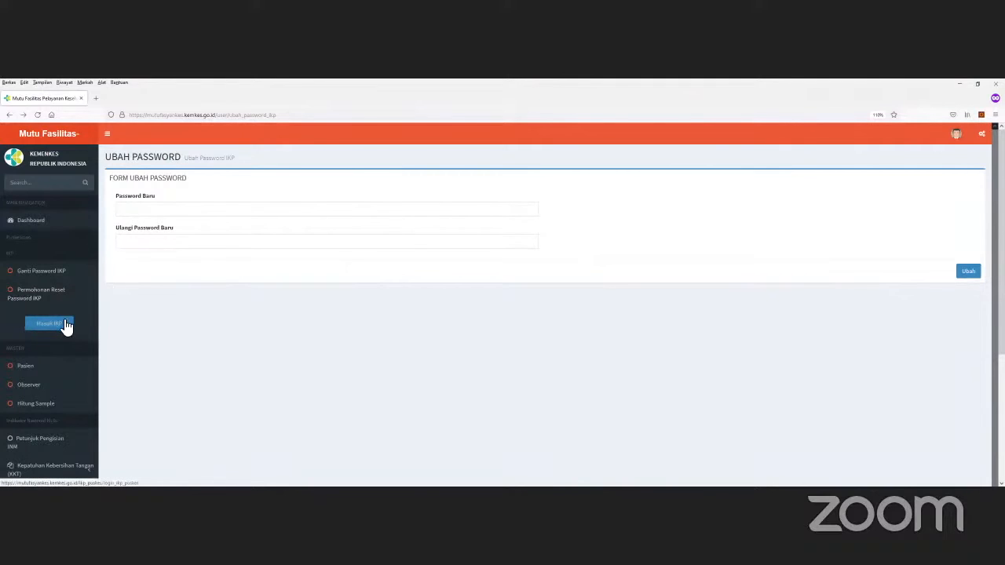
Step: Enter the IKP module with the suggested IKP password to reach the KNKP incident report form
click(68, 327)
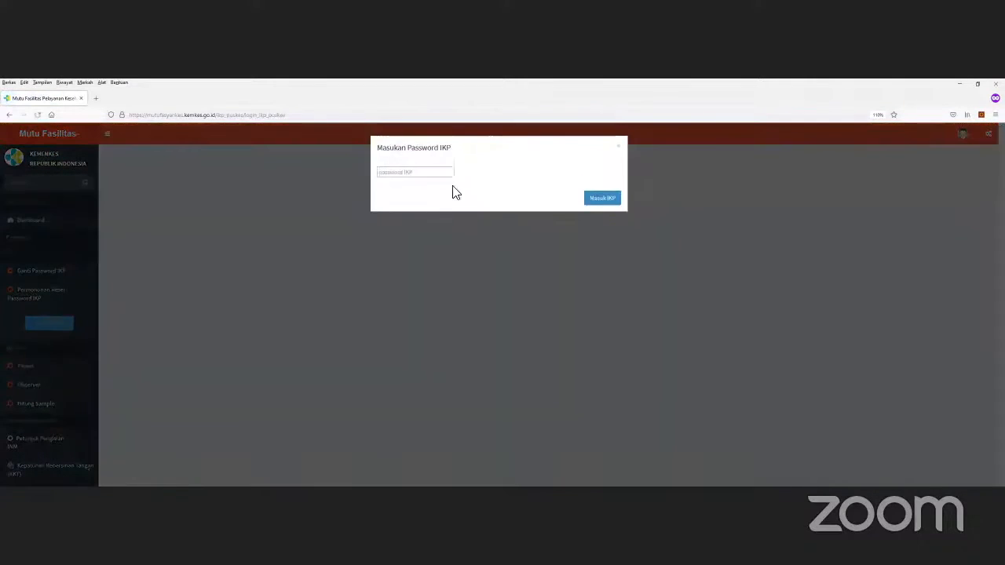
click(447, 180)
text(abcd)
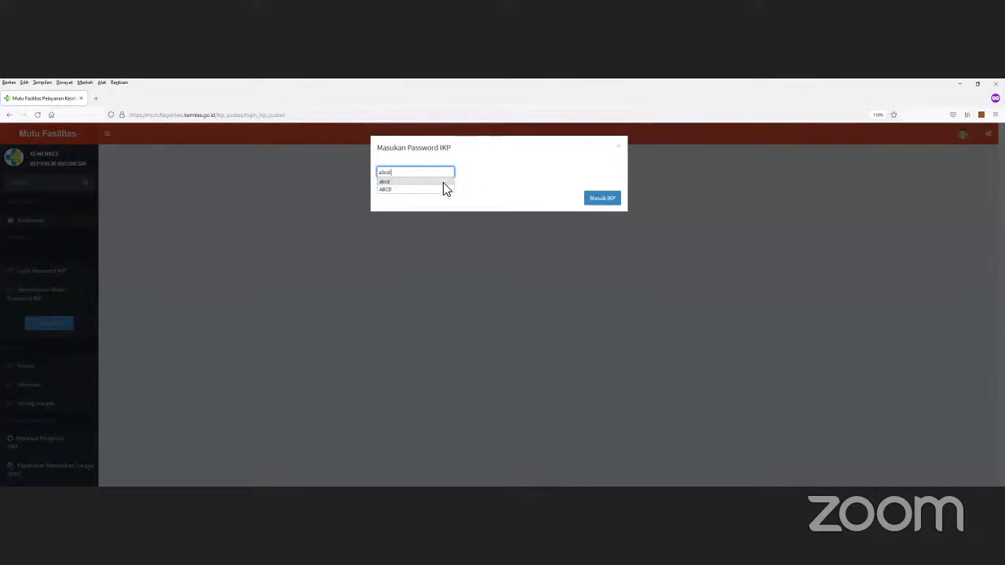
click(439, 181)
click(599, 201)
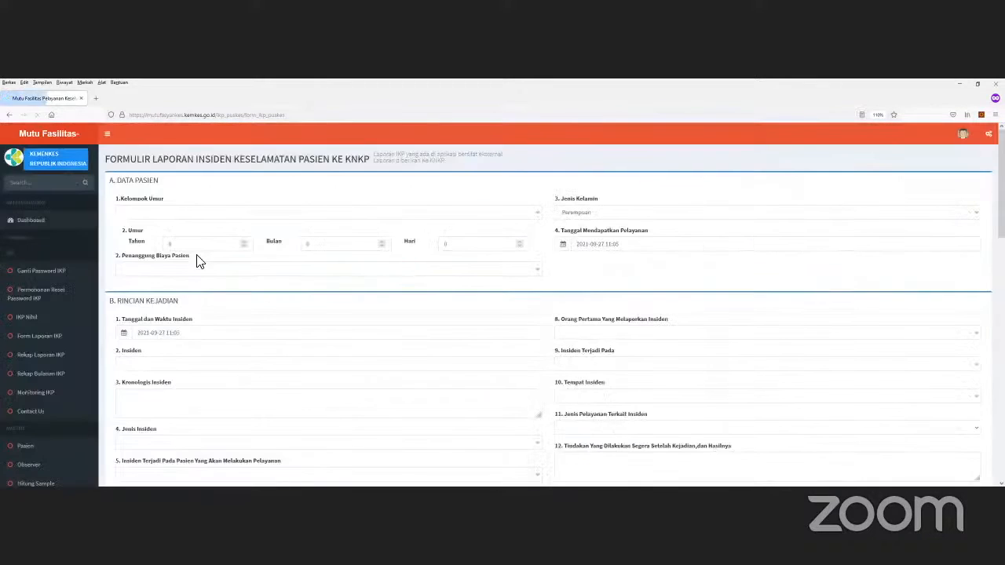
scroll(308, 206, down, 1)
scroll(307, 206, up, 1)
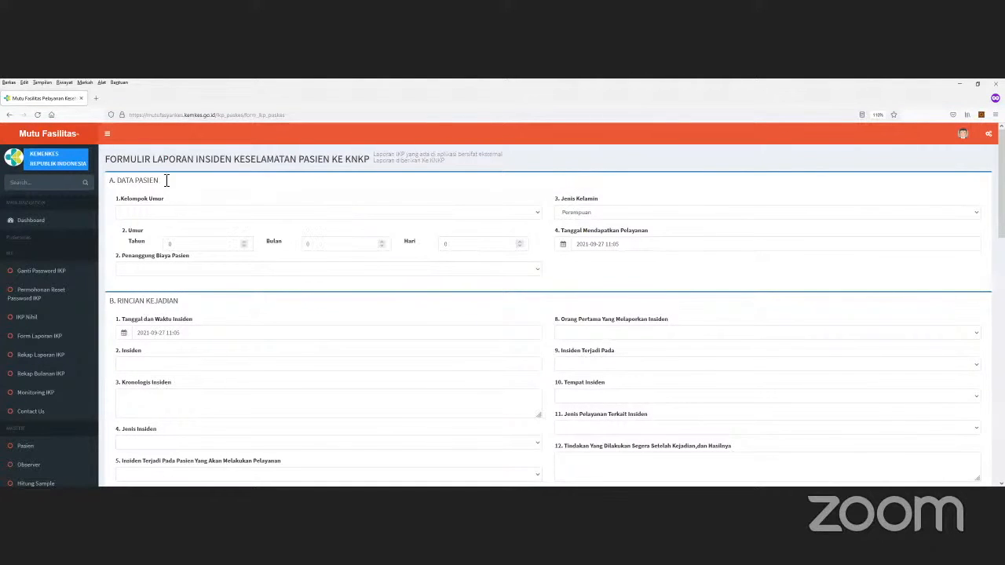
double_click(141, 182)
Step: Set the patient's Kelompok Umur to > 5 Tahun - 15 Tahun
scroll(305, 294, down, 3)
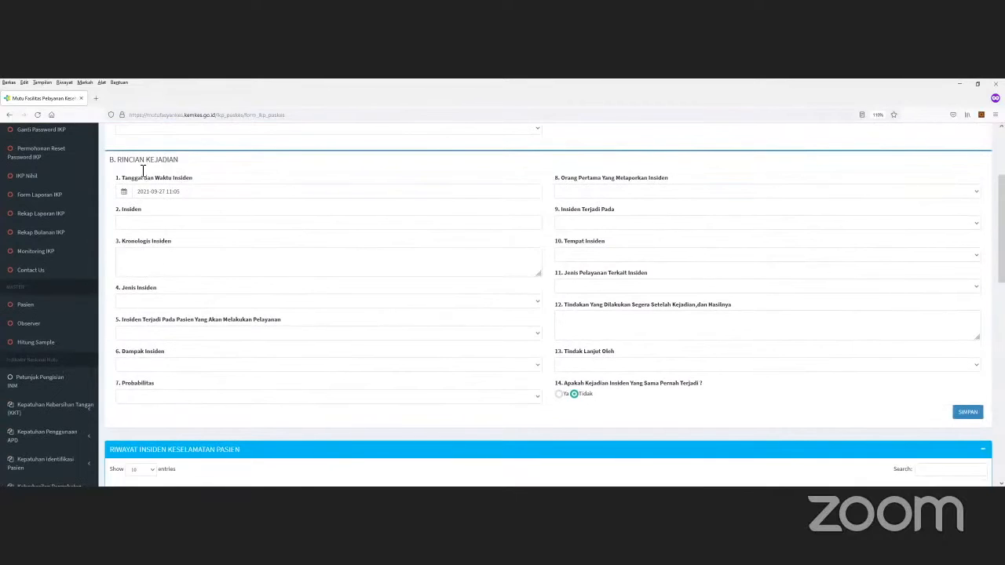
scroll(248, 242, up, 3)
click(155, 213)
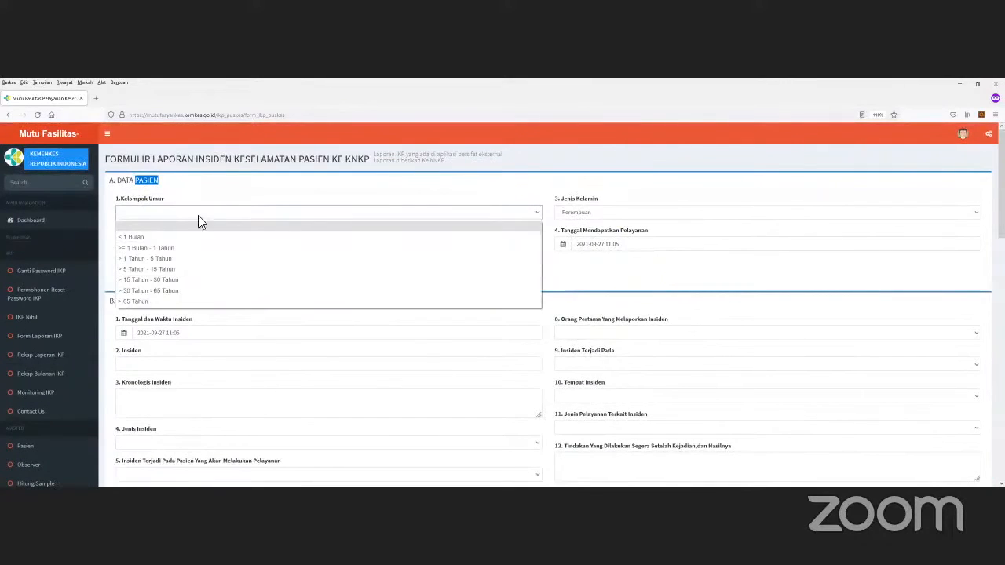
click(163, 236)
click(443, 246)
double_click(443, 245)
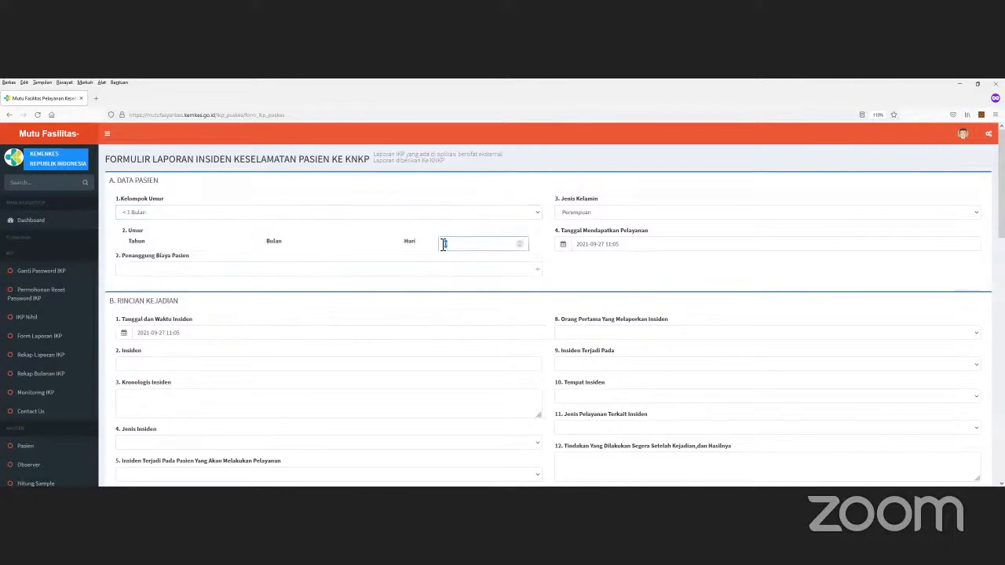
click(292, 214)
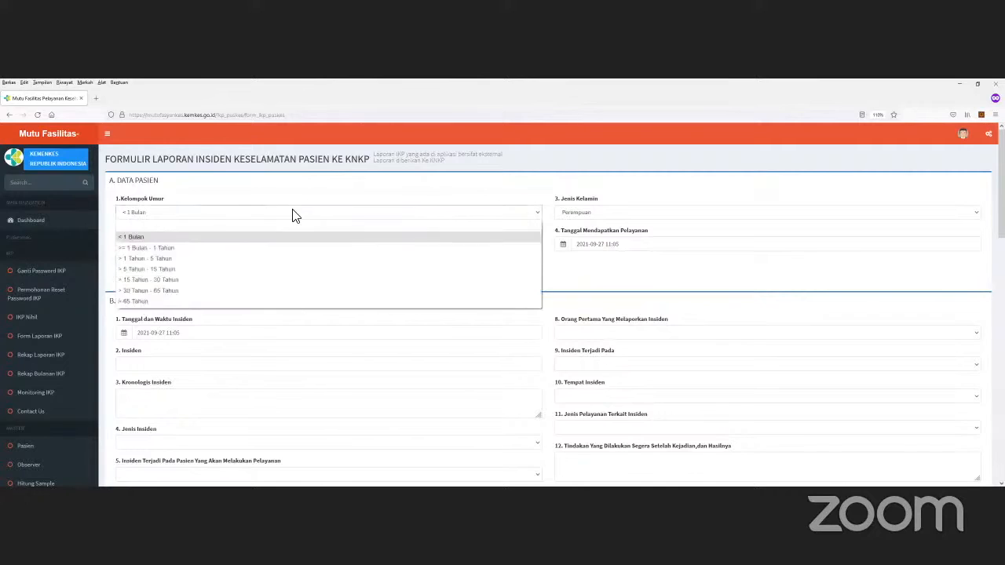
click(196, 248)
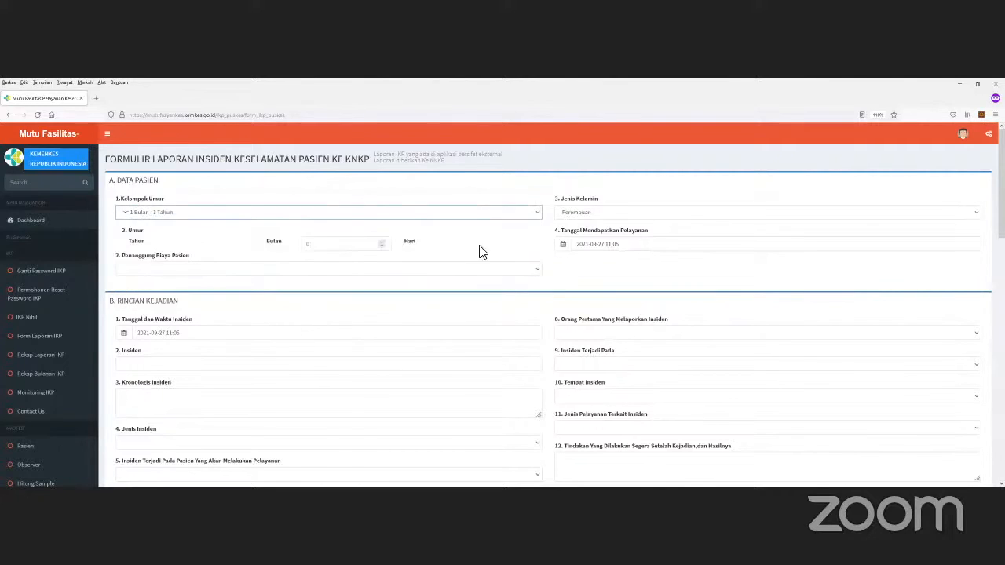
click(356, 251)
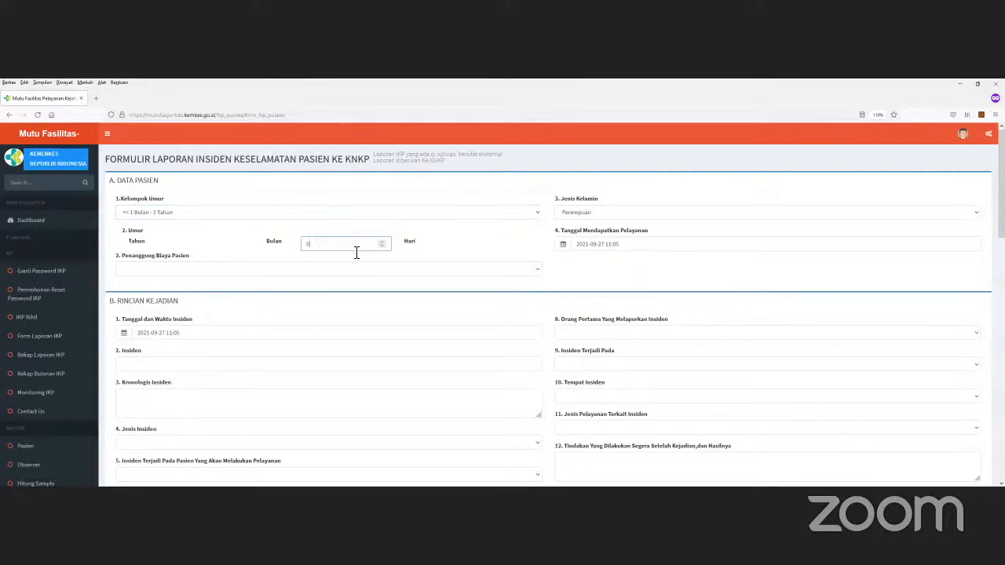
click(214, 217)
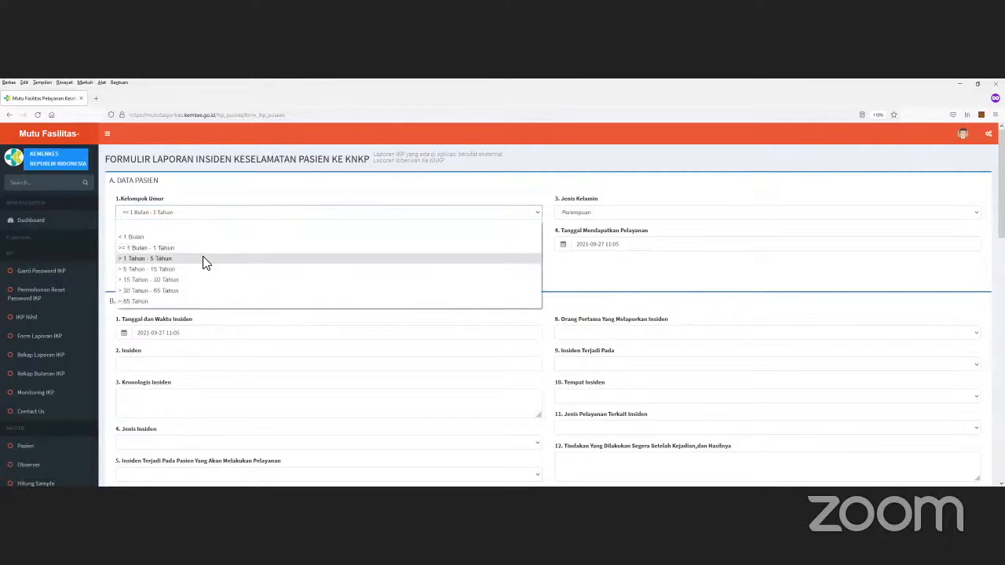
click(198, 261)
click(209, 244)
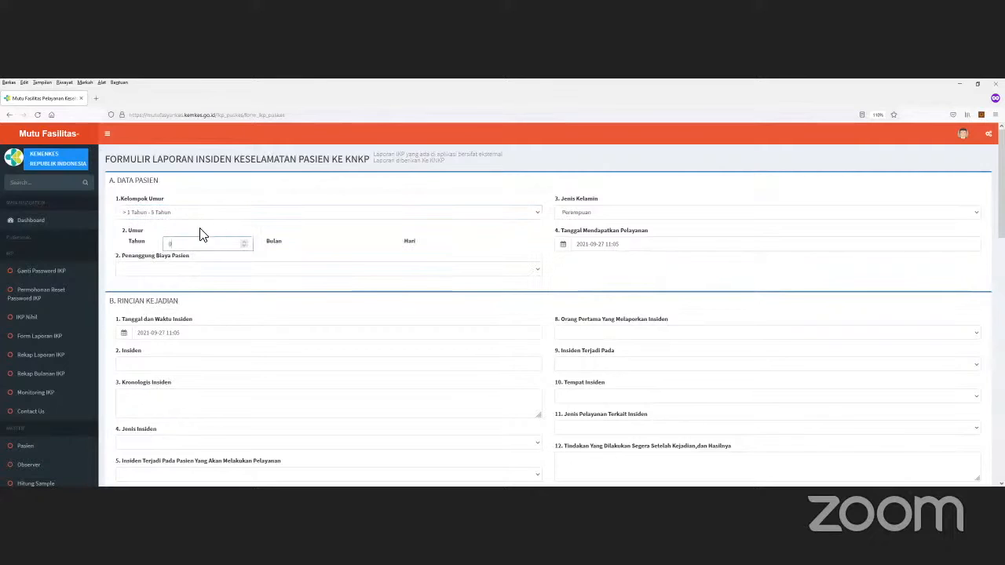
click(196, 213)
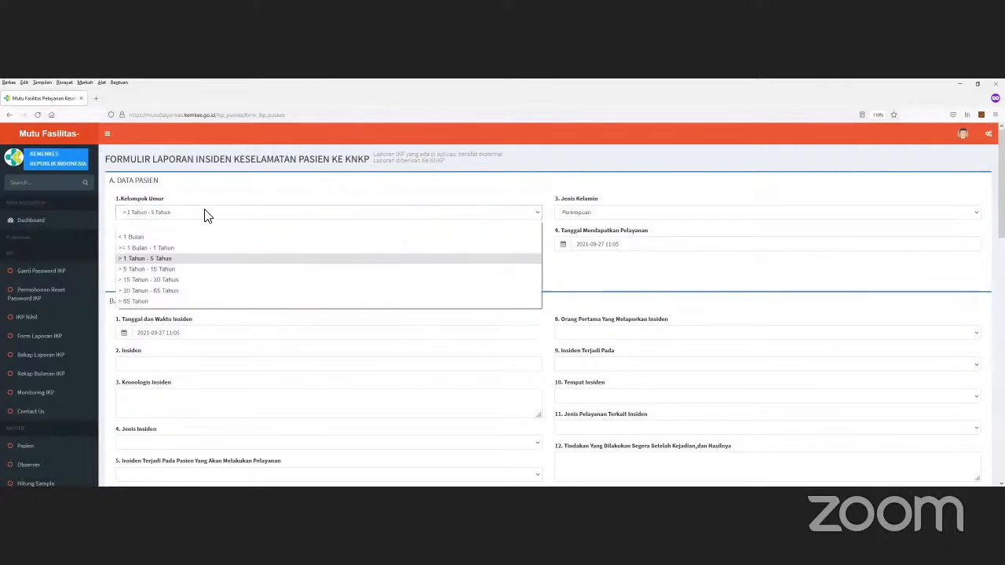
click(175, 272)
key(Tab)
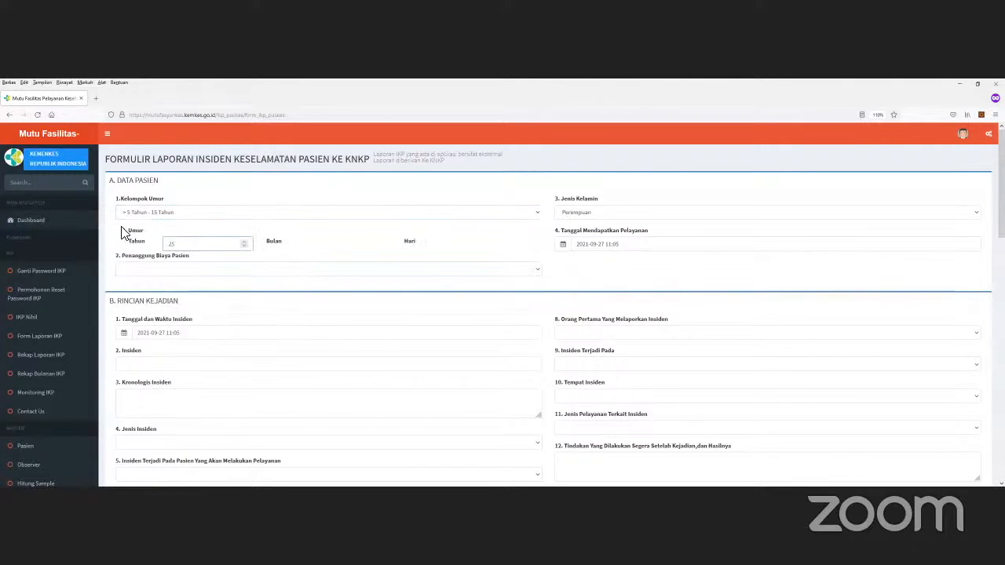
Step: Set the payer to Umum / Pribadi and the patient's sex to Laki-Laki
click(154, 272)
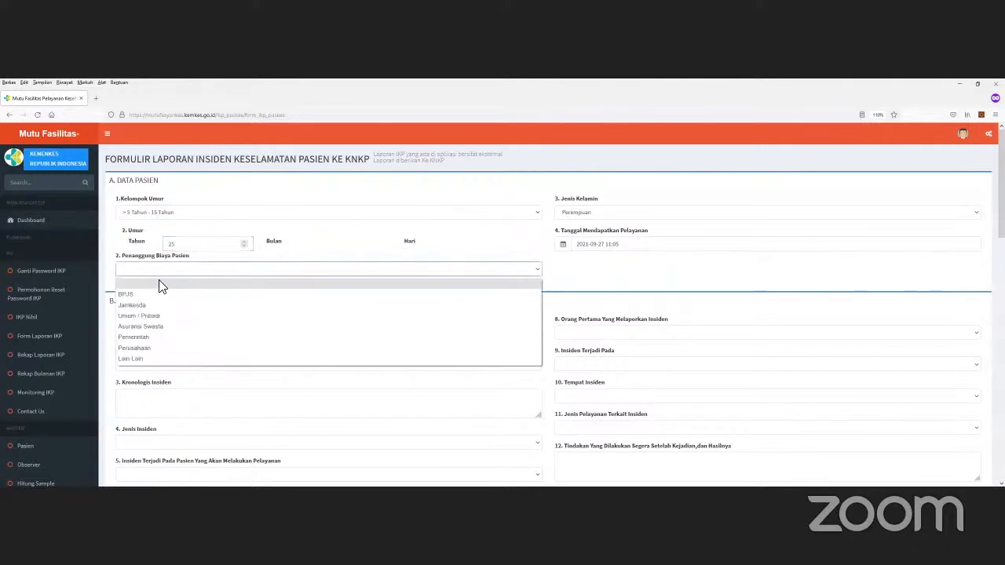
click(152, 314)
click(624, 212)
click(600, 226)
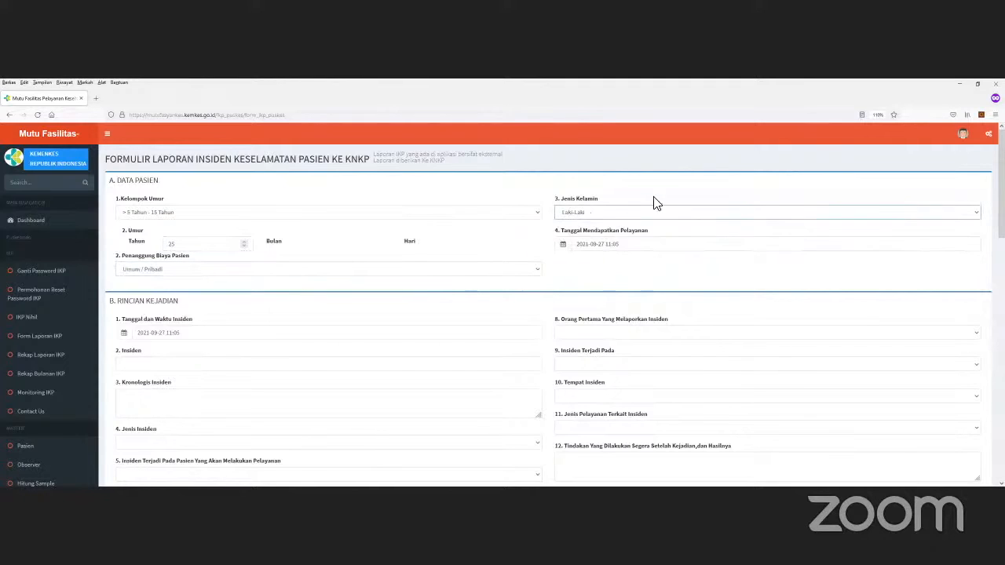
click(650, 247)
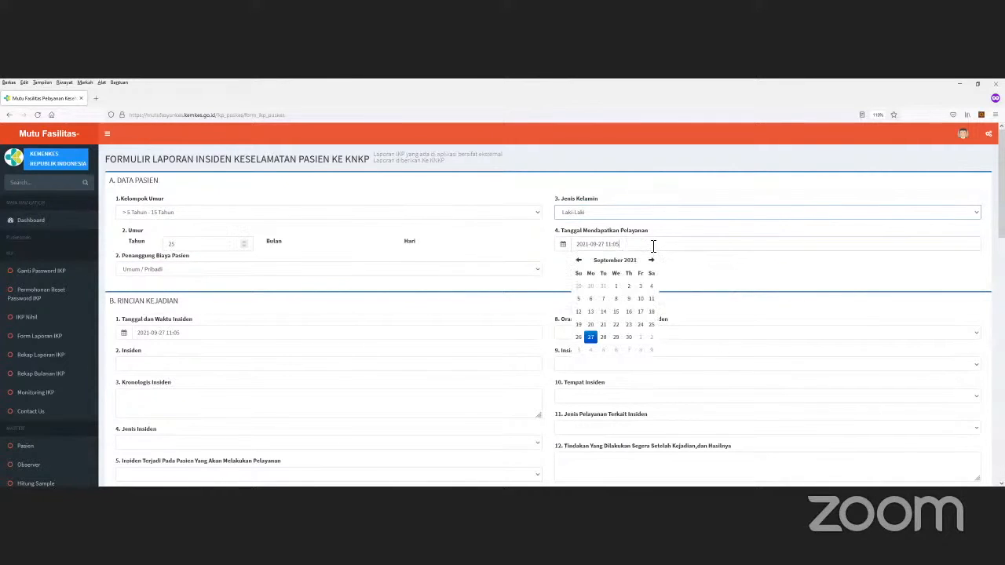
click(690, 244)
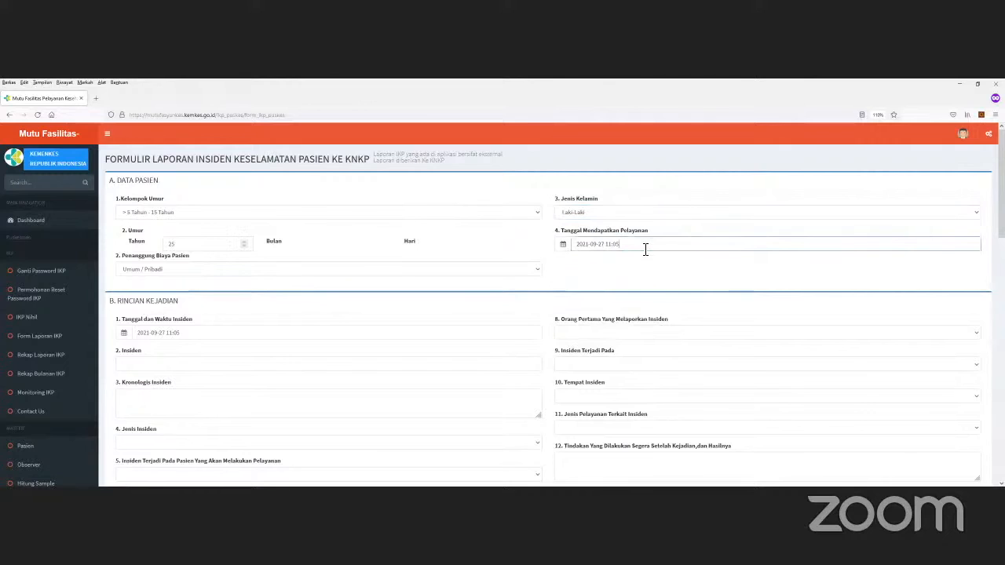
scroll(366, 285, down, 1)
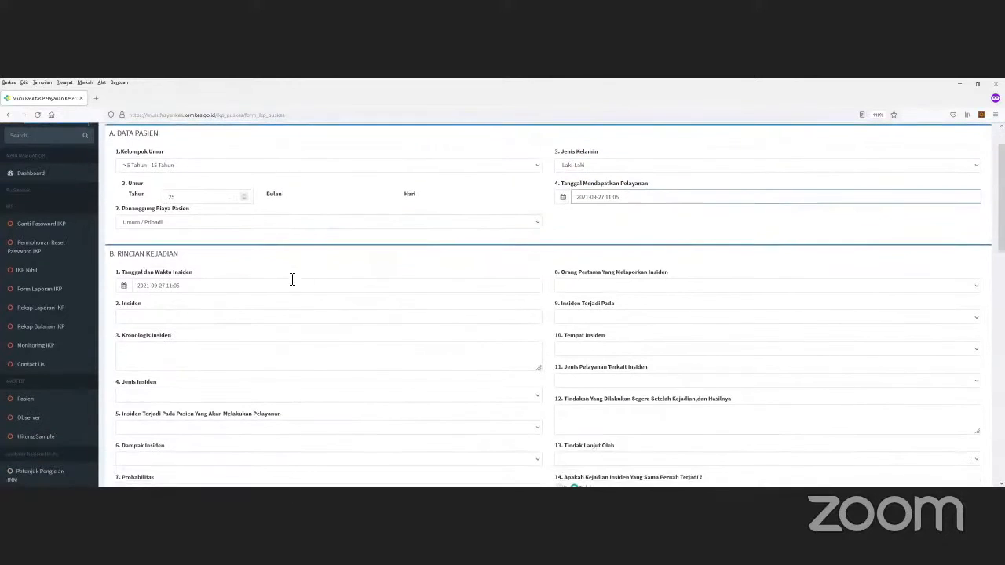
click(251, 288)
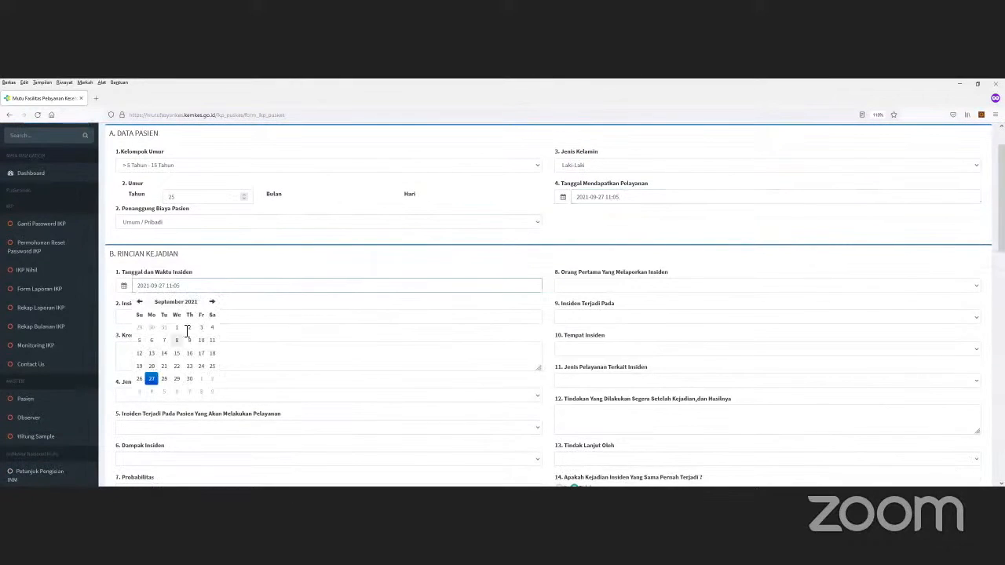
click(280, 301)
click(198, 285)
scroll(219, 302, down, 1)
click(168, 270)
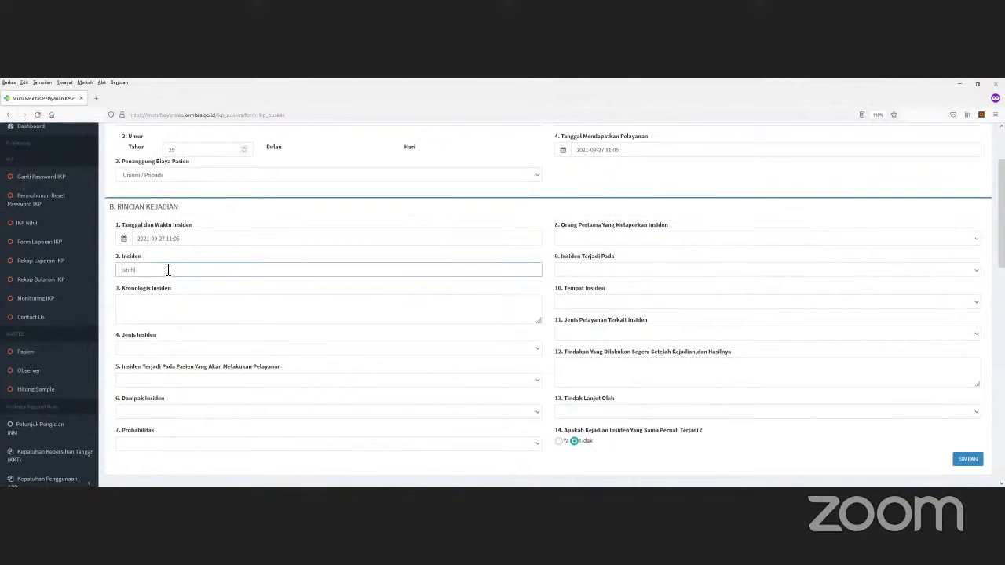
Step: Enter chronology 'pasien terjatuh', set incident type KTD (Adverse Event) and service Pemeriksaan Umum
click(145, 308)
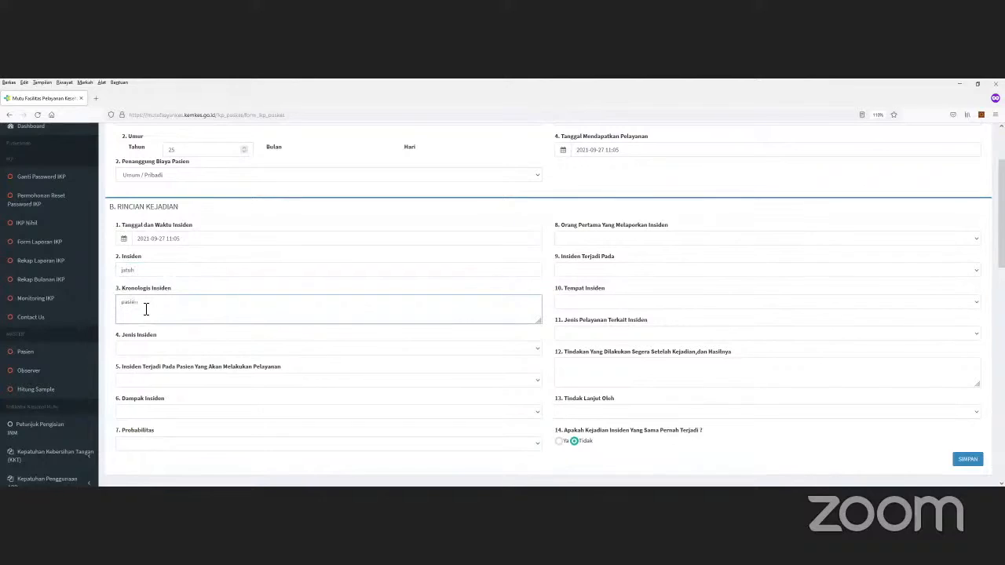
text(pasien ter)
scroll(226, 298, down, 2)
click(174, 256)
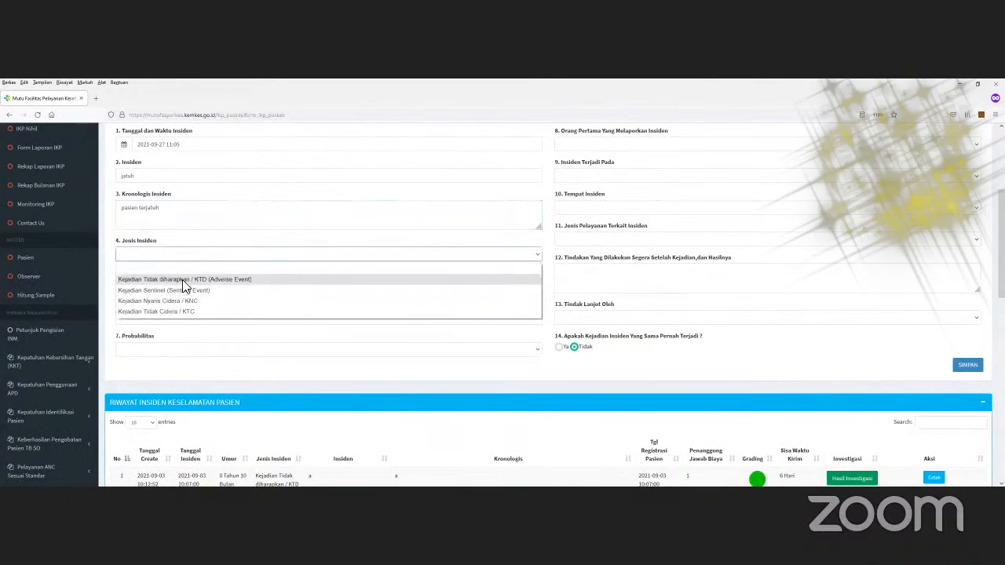
click(183, 280)
click(207, 285)
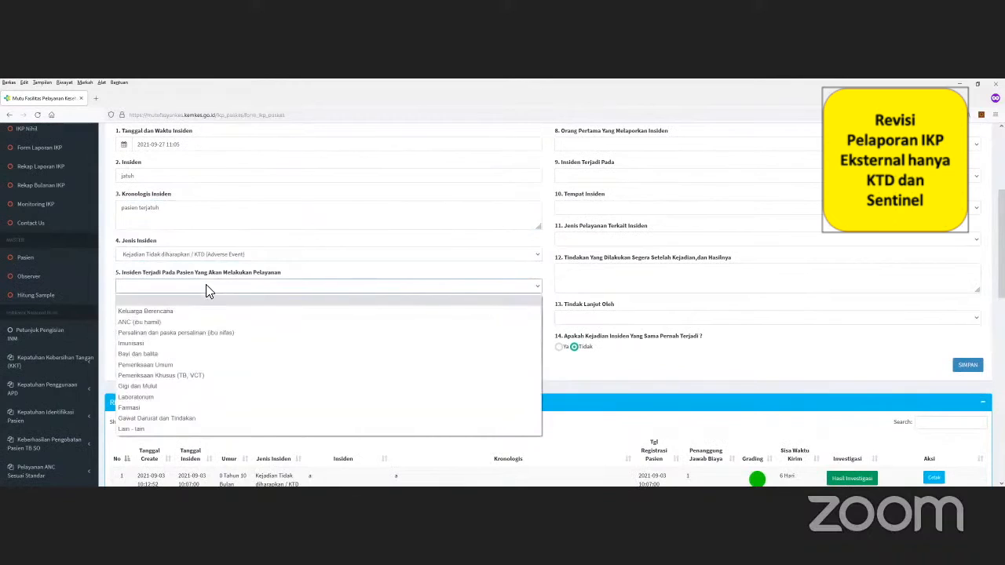
click(172, 366)
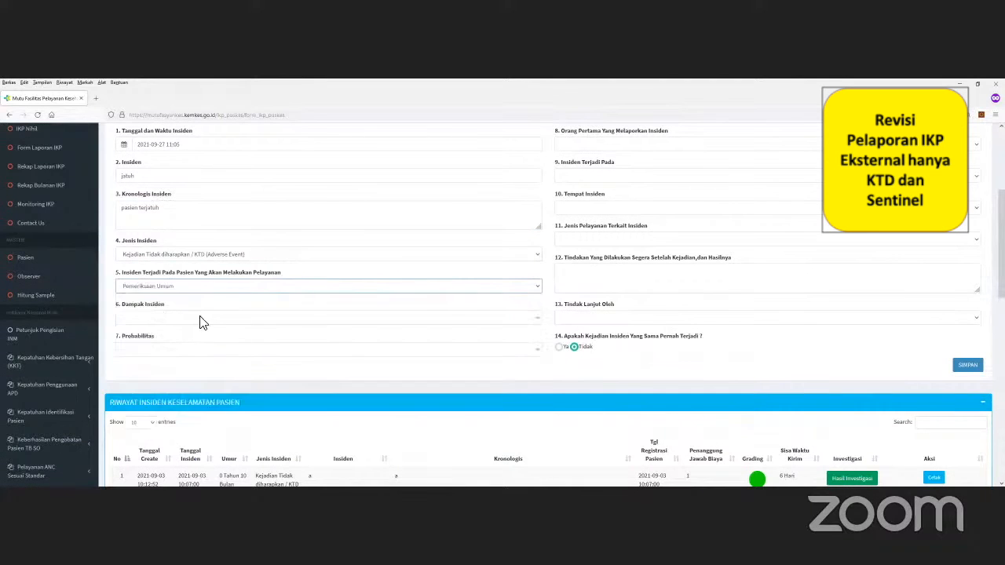
Step: Keep type KTD, and set impact Cedera Irreversibel / Cedera Berat and probability Jarang (>2-5 tahun/kali)
click(196, 317)
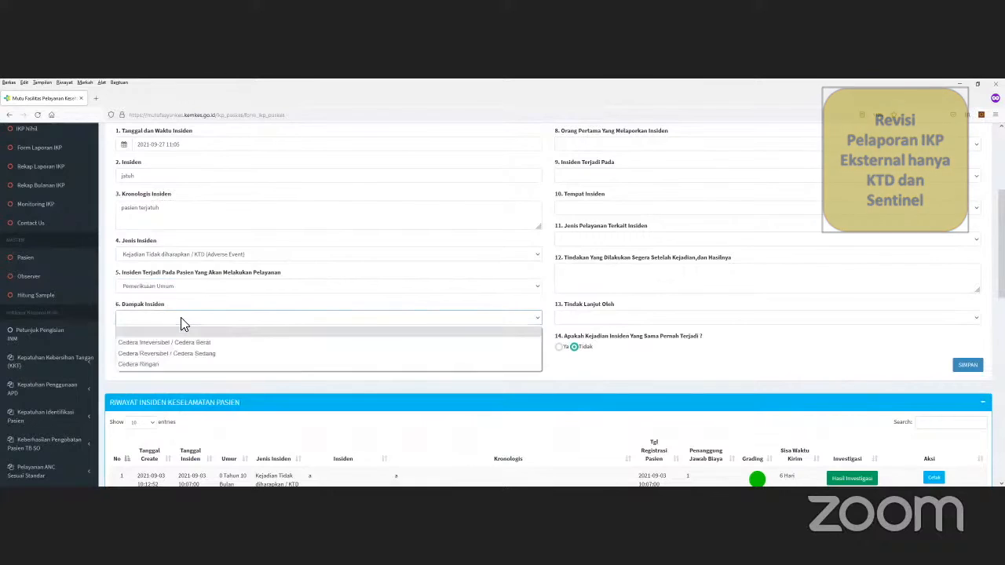
click(209, 256)
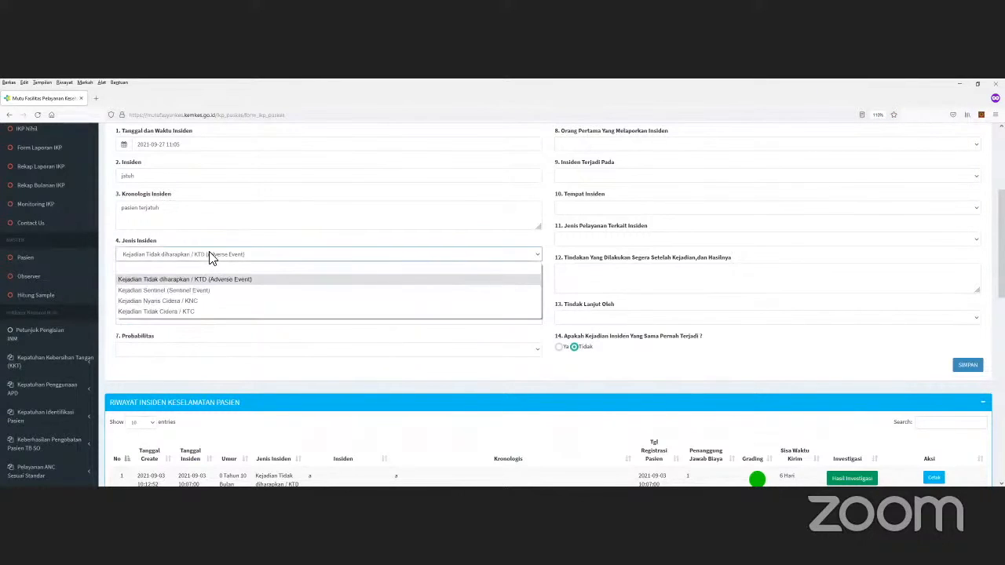
click(225, 292)
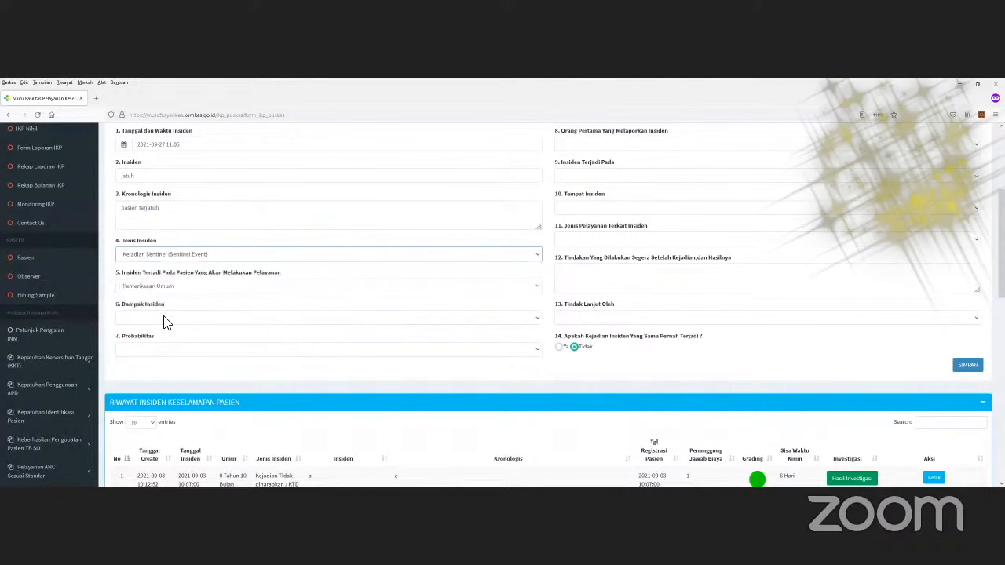
click(165, 318)
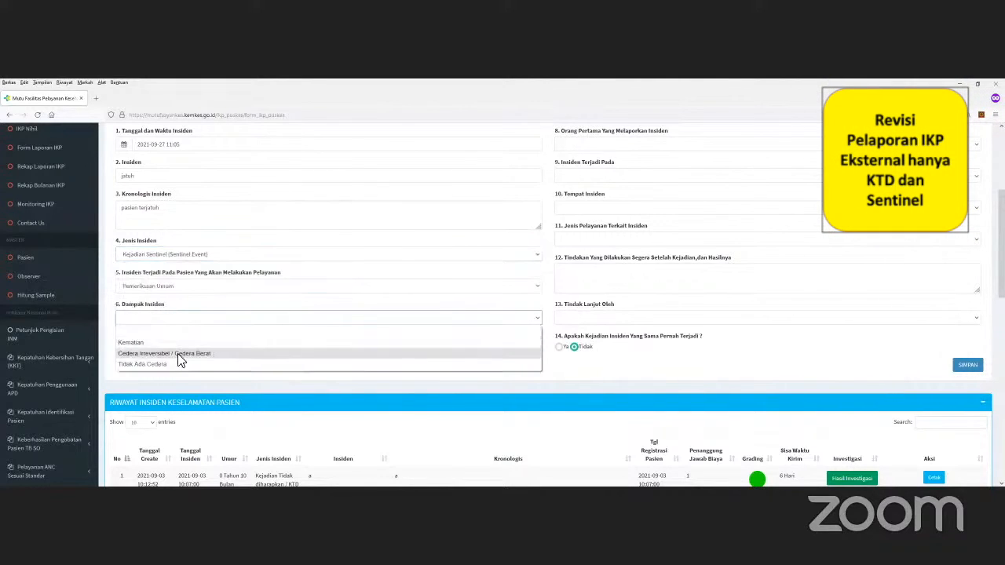
click(206, 260)
click(205, 258)
key(Down)
key(Down)
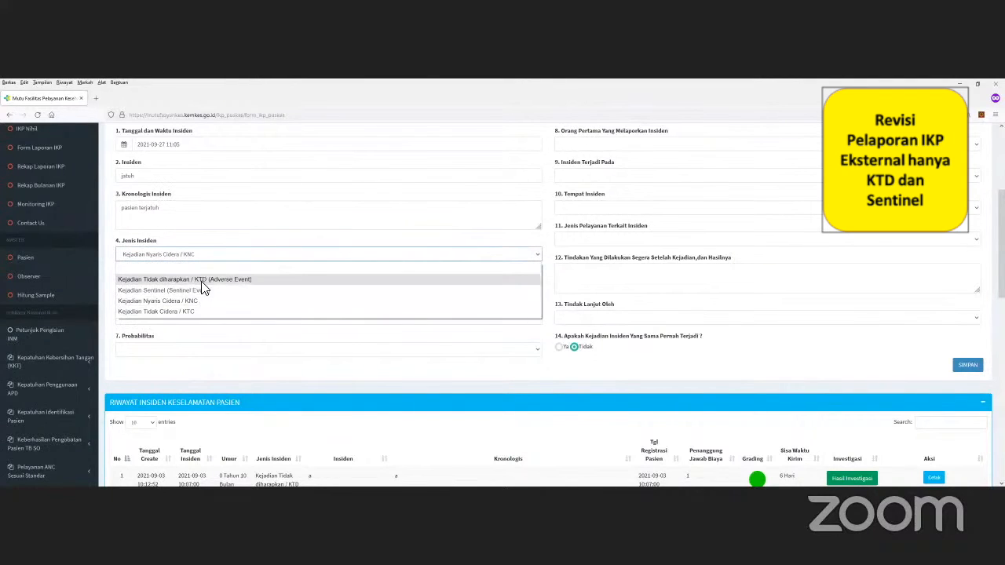
click(201, 280)
click(162, 318)
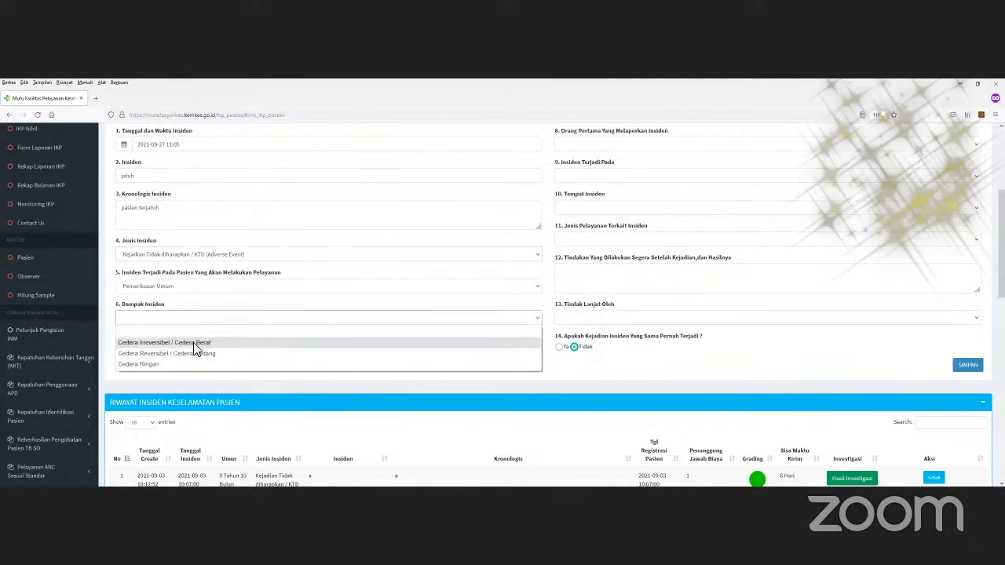
click(193, 342)
click(193, 349)
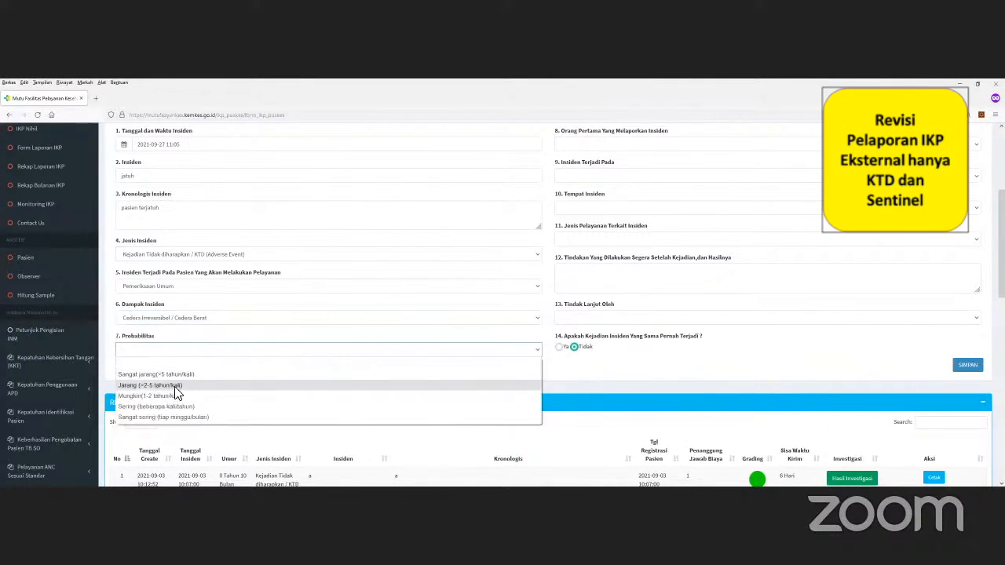
click(179, 387)
scroll(619, 285, up, 4)
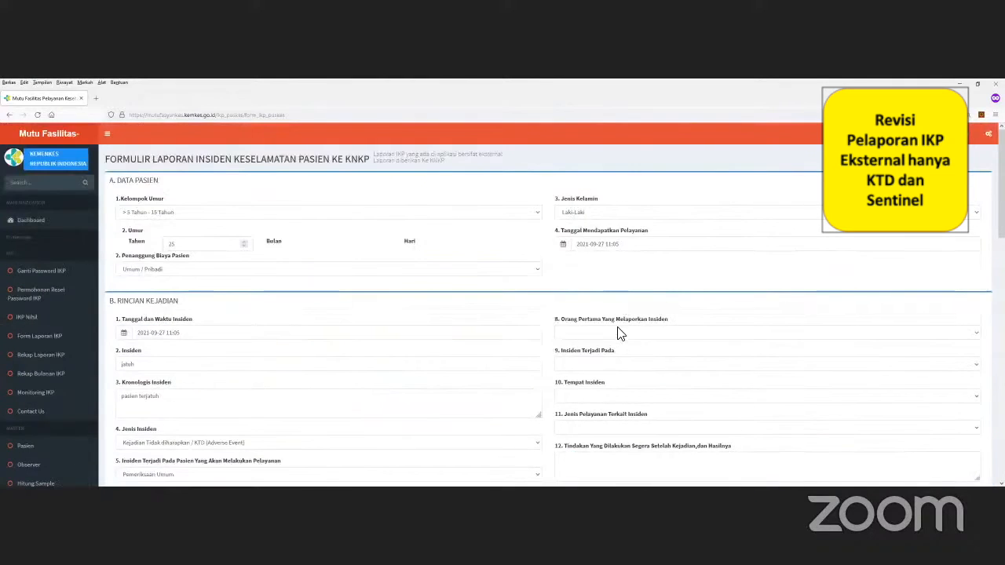
Step: Set first reporter Pasien/pengguna layanan, incident inside the fasyankes, location Ruang Pemeriksaan Umum
scroll(608, 288, down, 1)
click(598, 287)
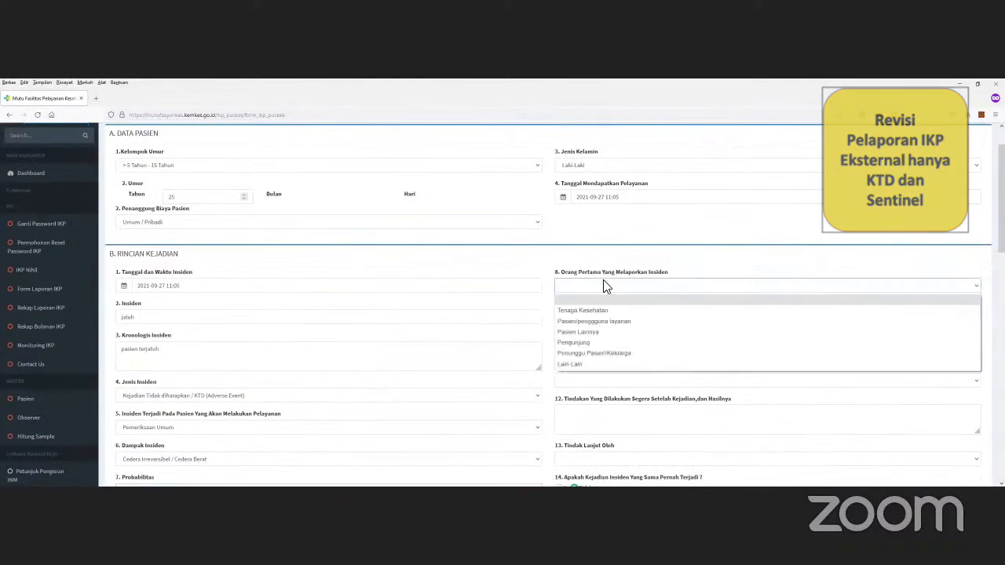
click(622, 323)
scroll(646, 269, down, 3)
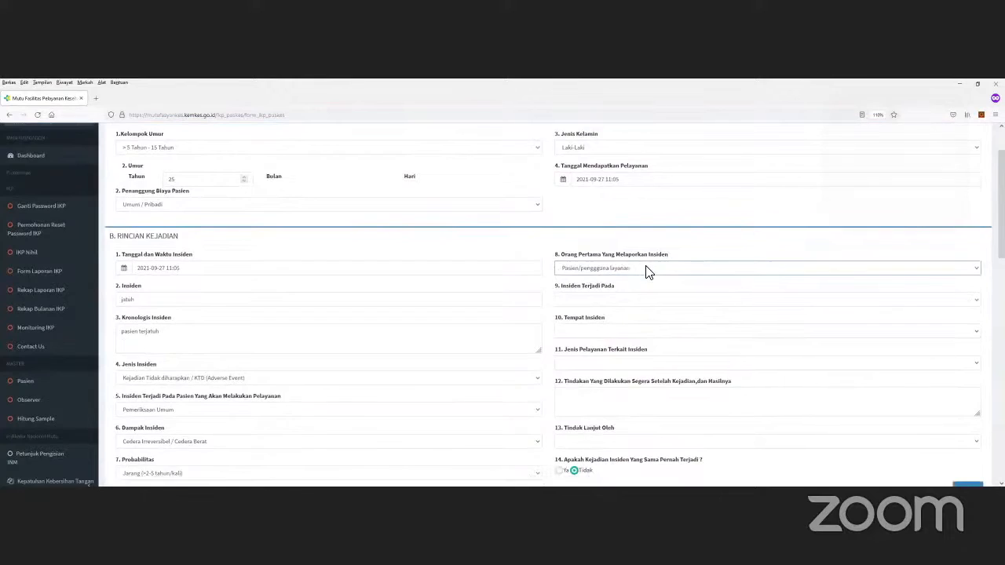
click(569, 226)
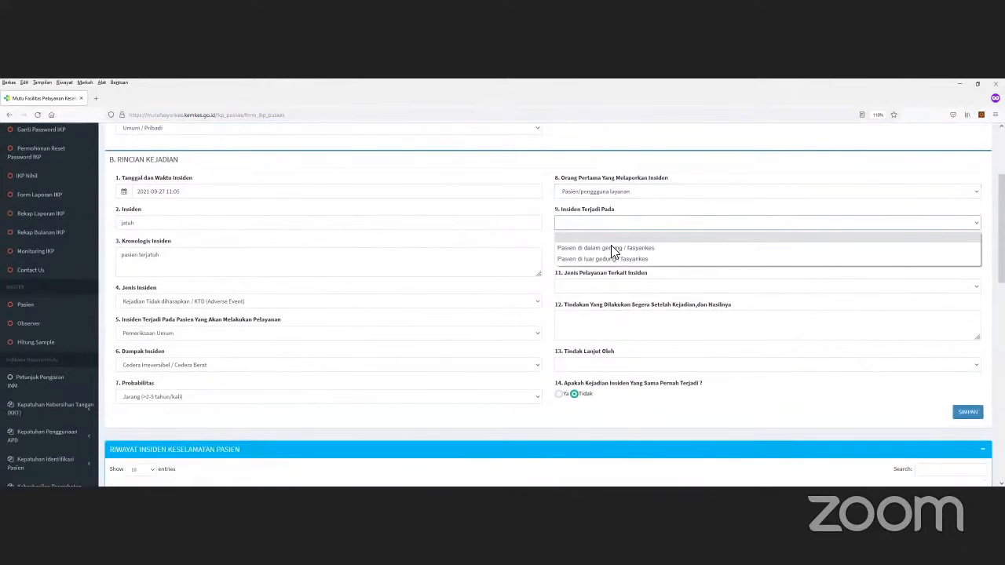
click(612, 248)
click(608, 256)
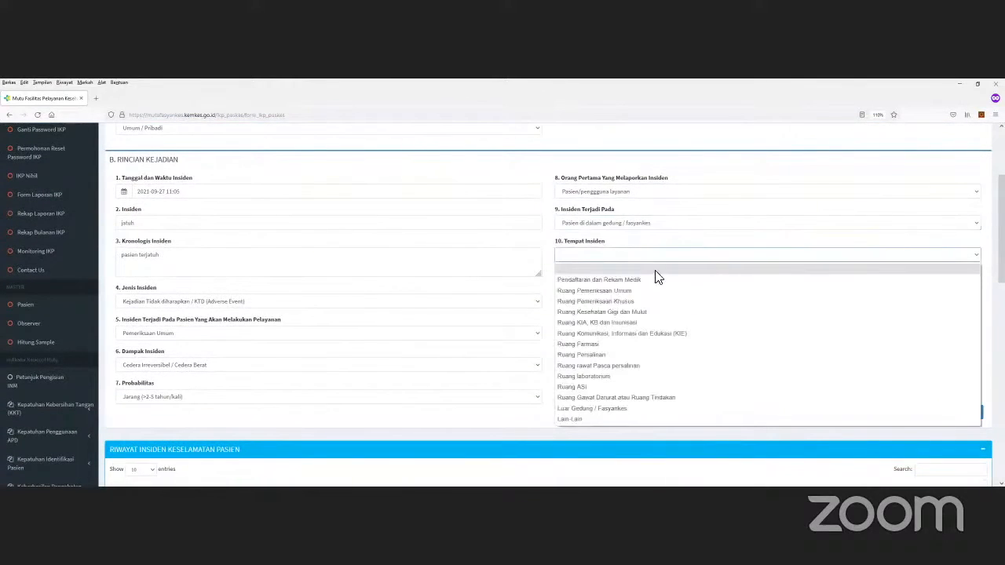
click(619, 292)
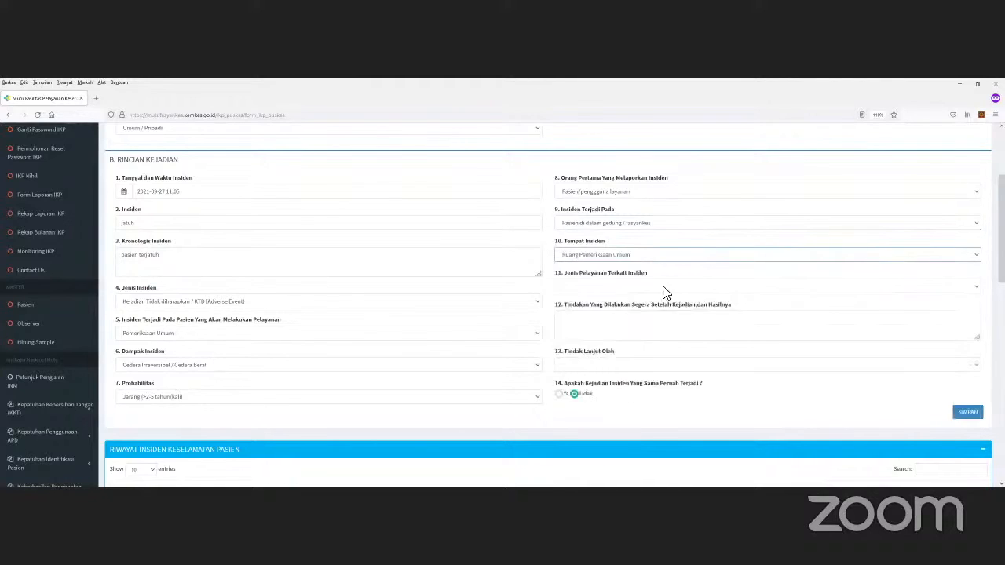
Step: Set related service Pemeriksaan Umum, action 'membawa ke igd', and follow-up by Dokter
click(630, 287)
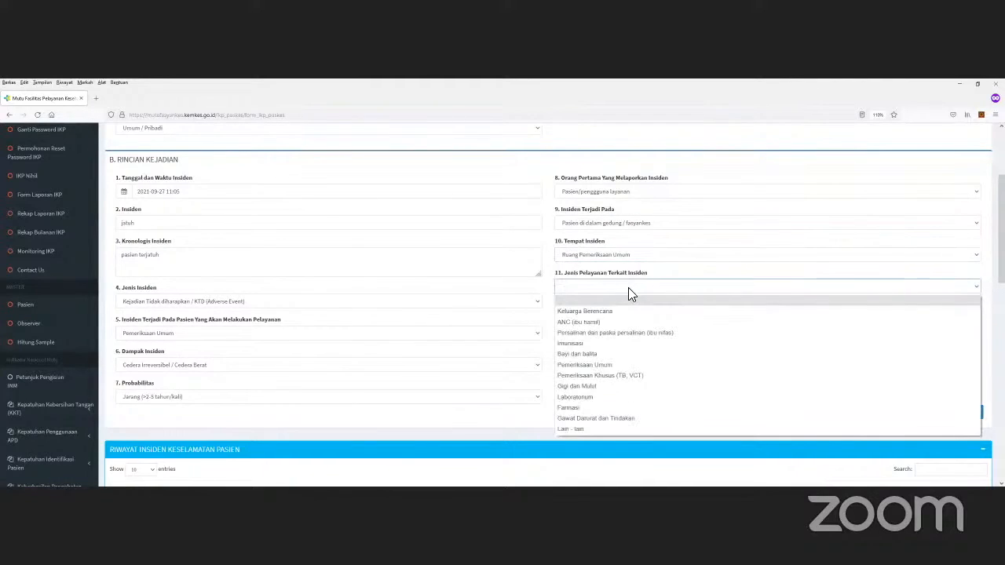
scroll(628, 288, down, 1)
click(622, 240)
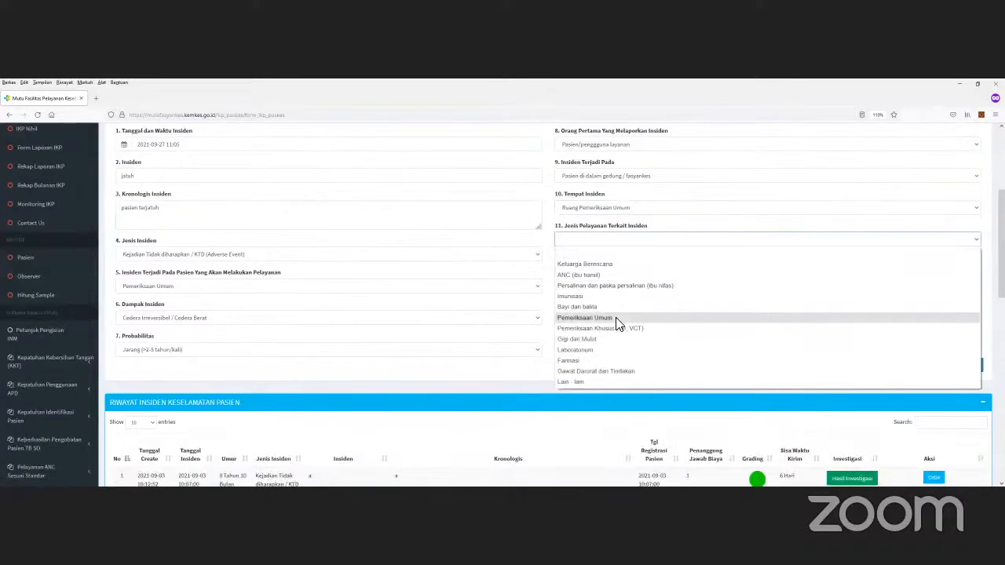
click(617, 318)
click(608, 283)
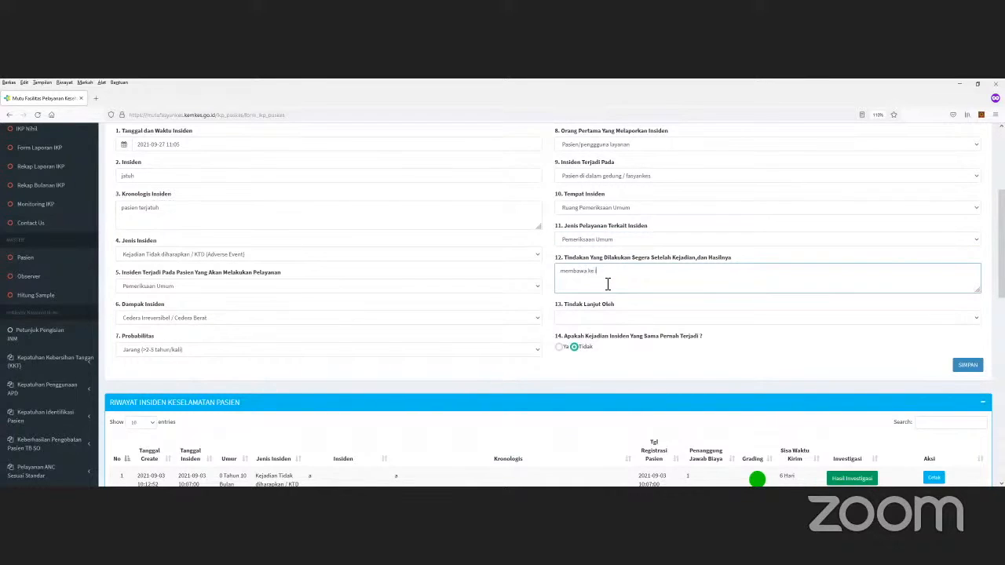
click(599, 321)
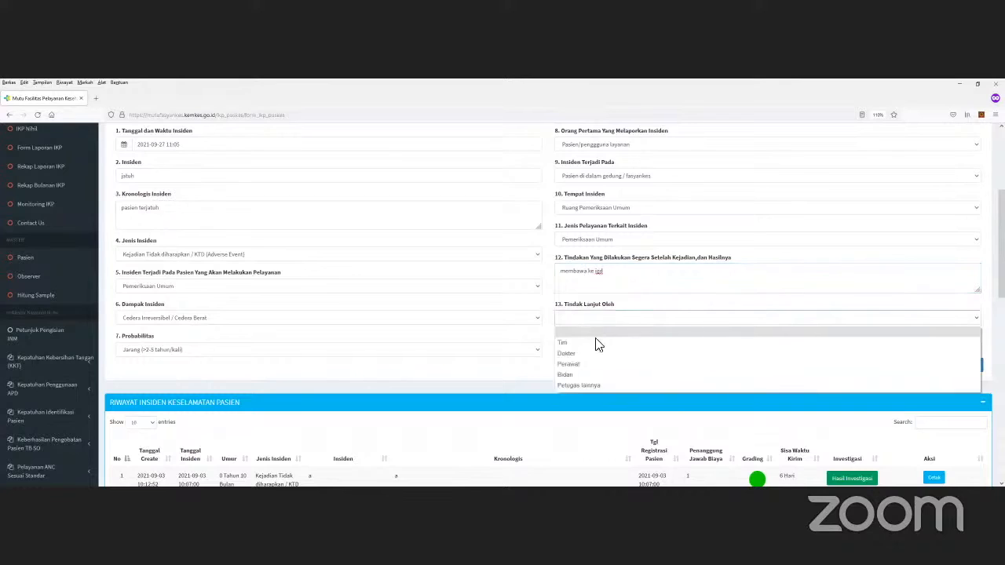
click(620, 353)
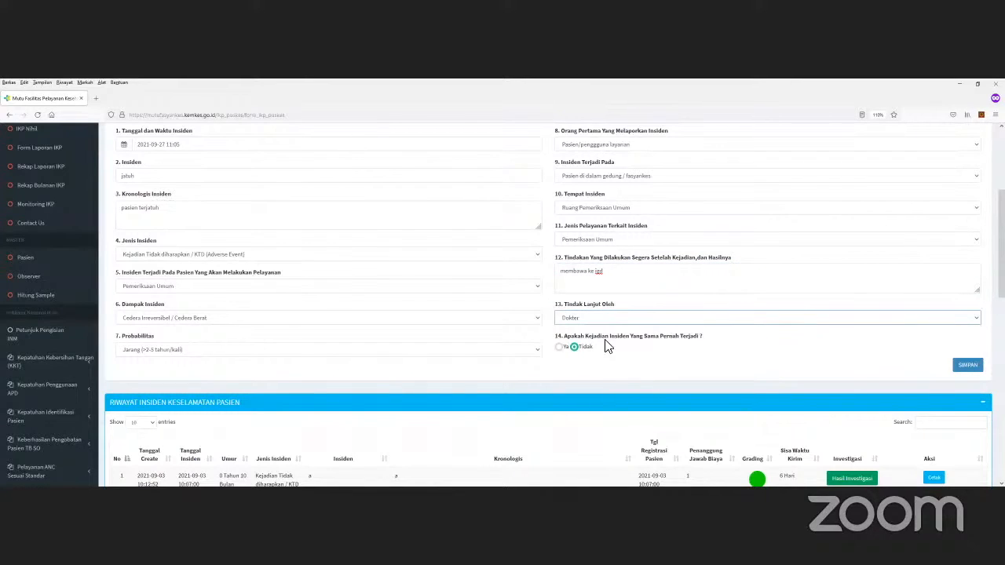
Step: Mark the incident as not having happened before (Tidak)
click(559, 347)
scroll(593, 328, down, 1)
click(668, 330)
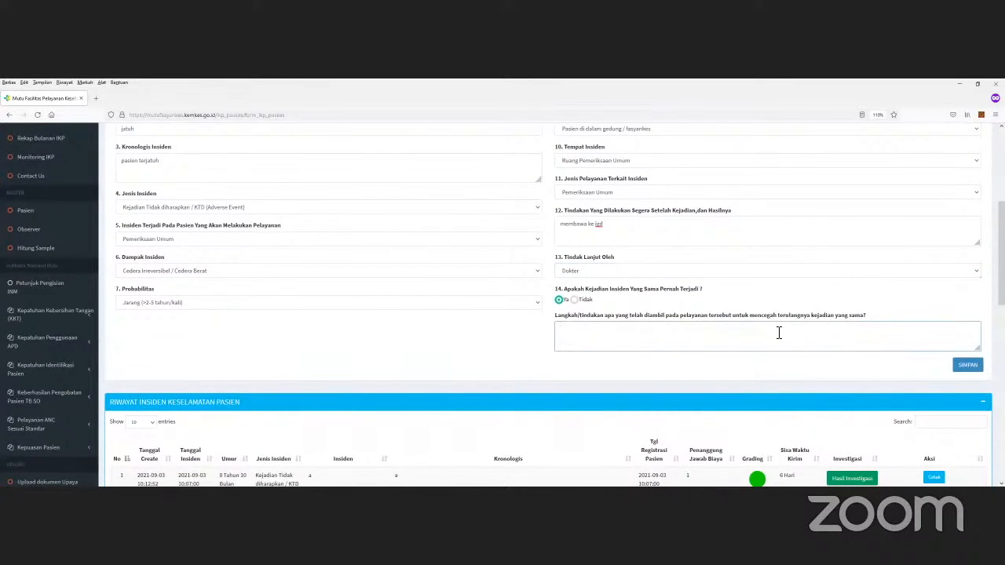
click(574, 300)
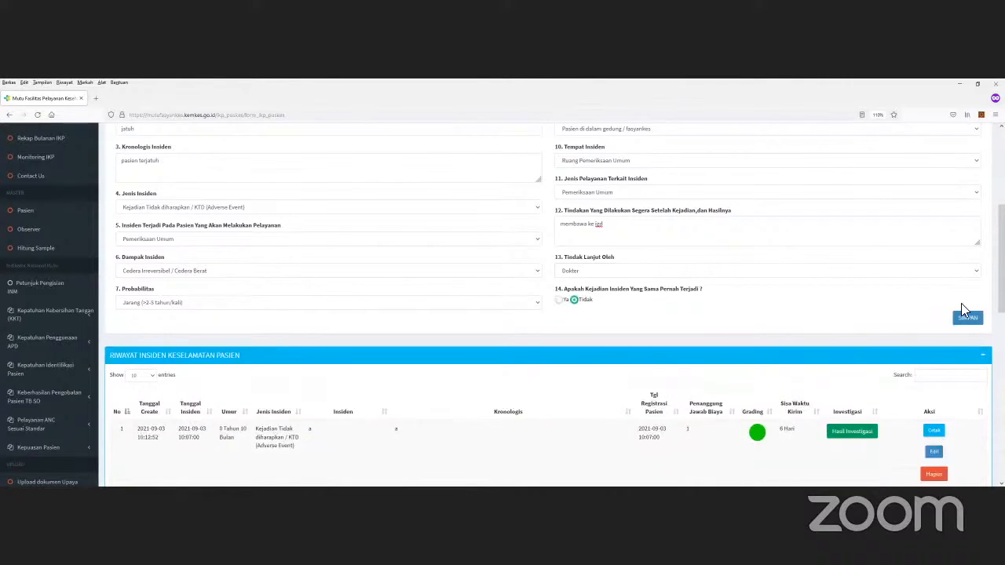
scroll(812, 271, up, 3)
scroll(476, 217, up, 5)
scroll(455, 267, down, 2)
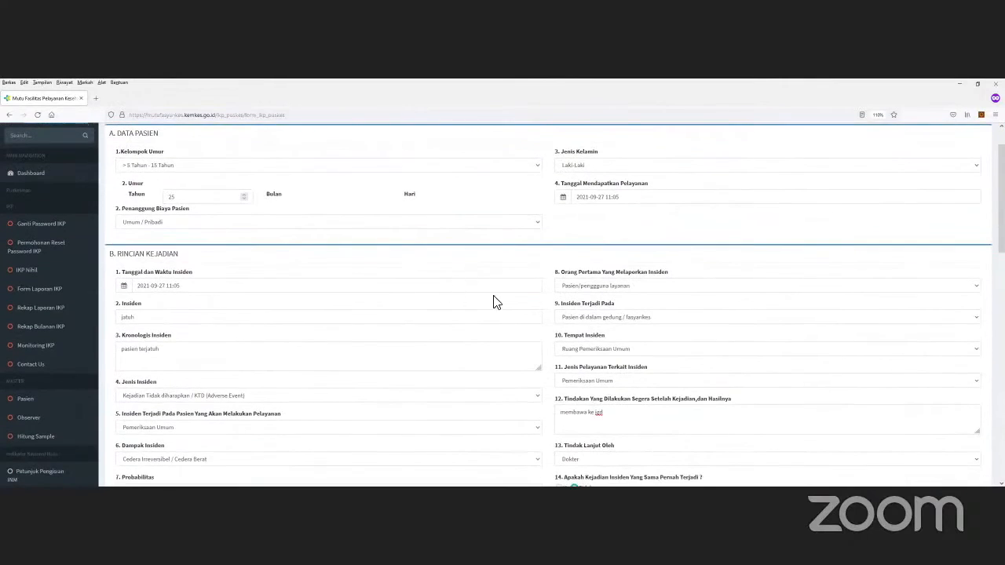
scroll(589, 304, down, 3)
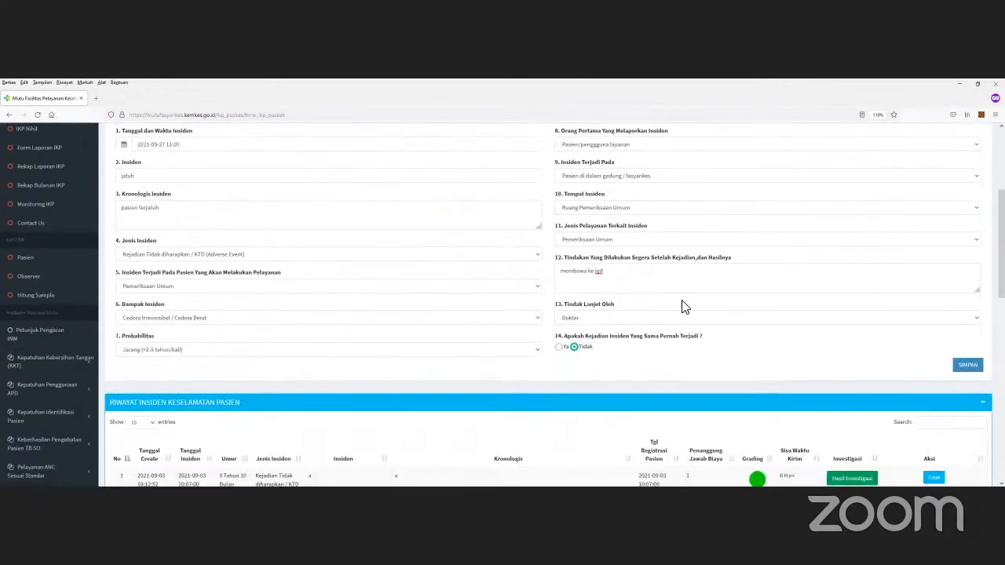
Step: Save the 2021-09-27 'jatuh' fall incident report and check its row in Riwayat Insiden Keselamatan Pasien
click(968, 367)
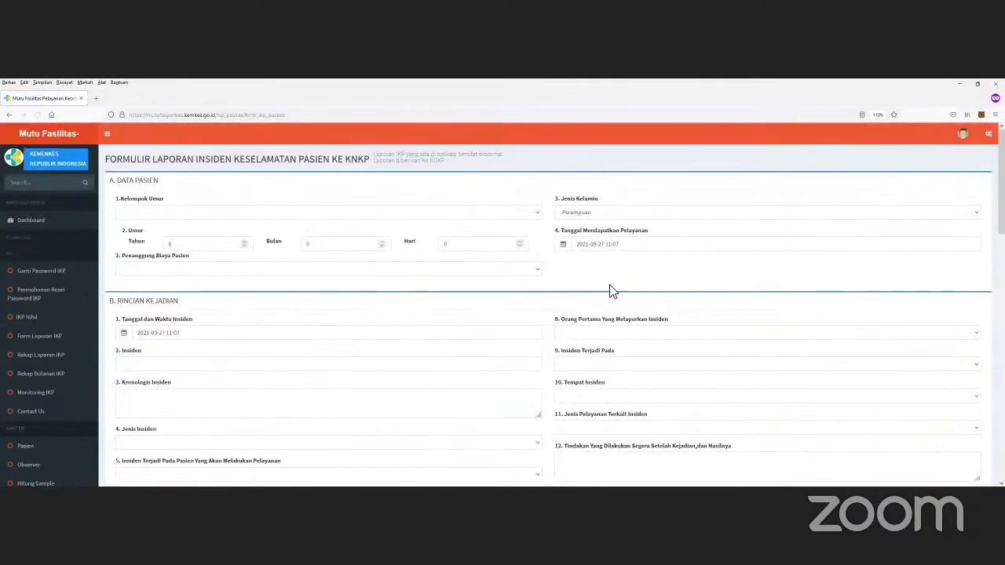
scroll(648, 261, down, 1)
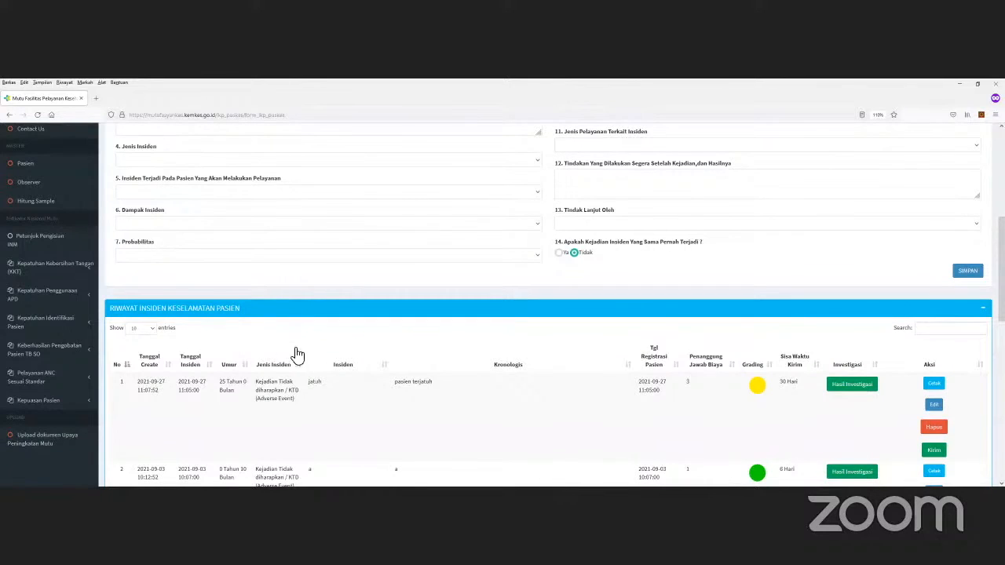
scroll(279, 345, down, 1)
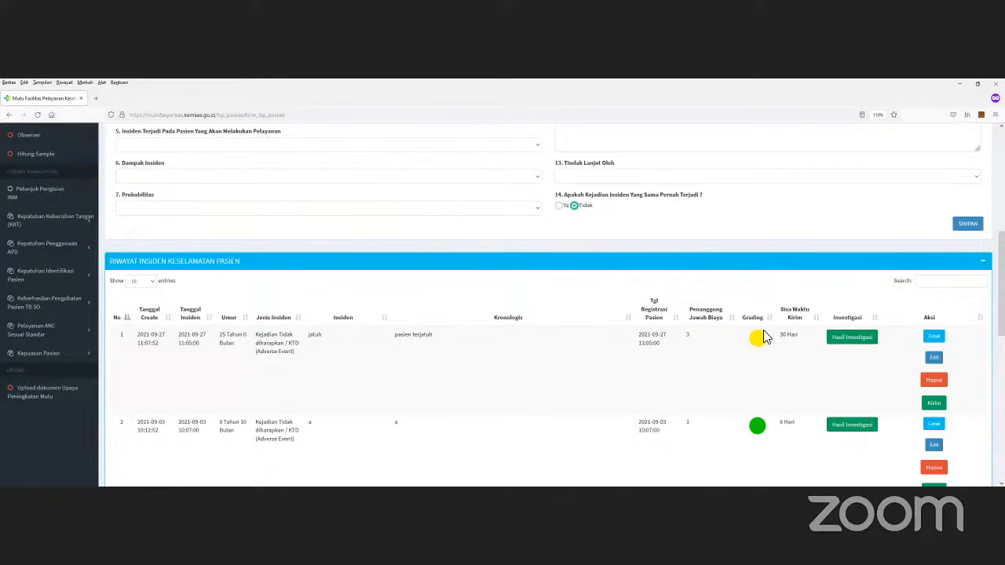
scroll(763, 336, down, 5)
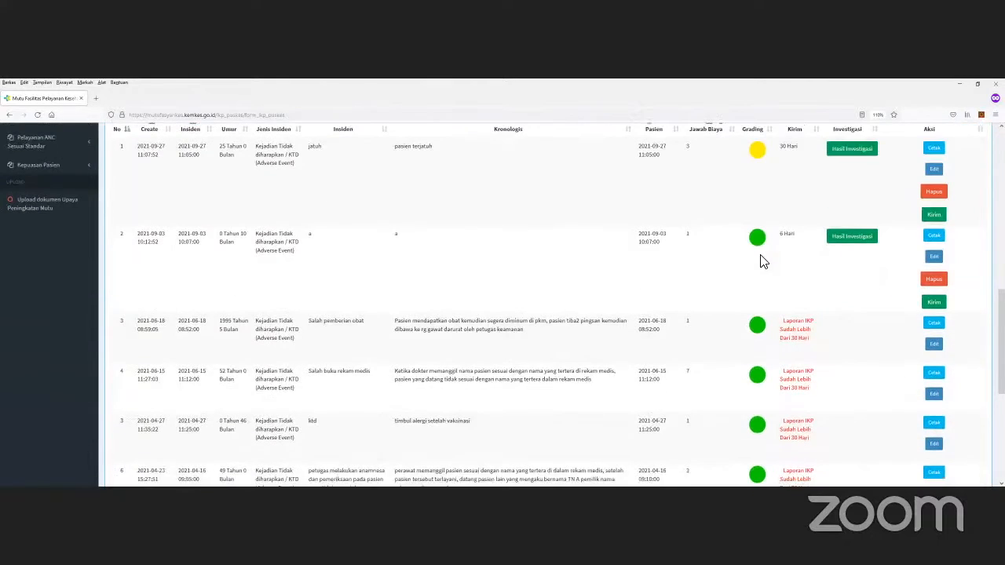
scroll(759, 259, up, 3)
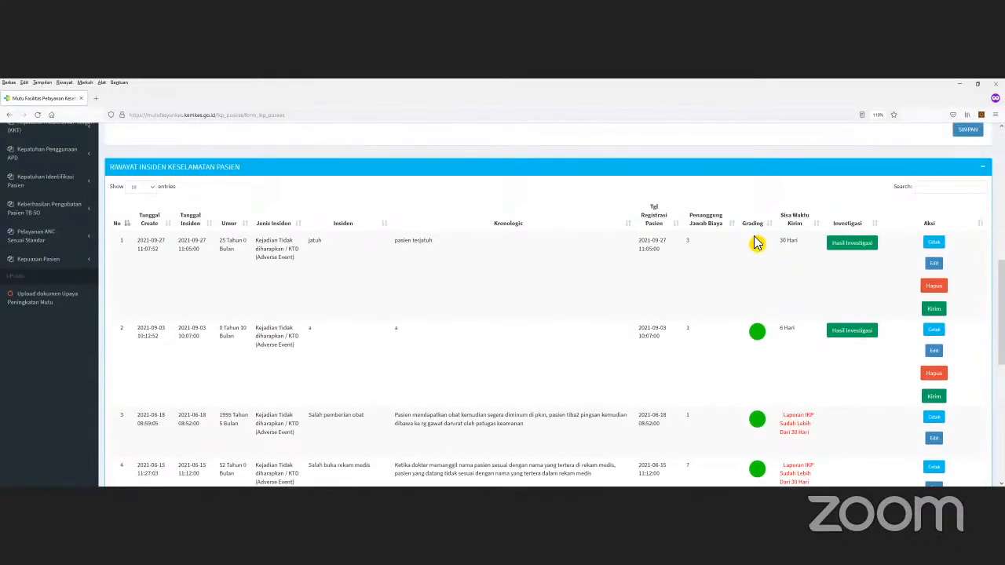
scroll(758, 244, down, 1)
scroll(768, 245, up, 1)
Step: Send the 'jatuh' incident to KNKP and dismiss the 'Gagal terkirim, Investigasi belum di isikan' alert
click(933, 310)
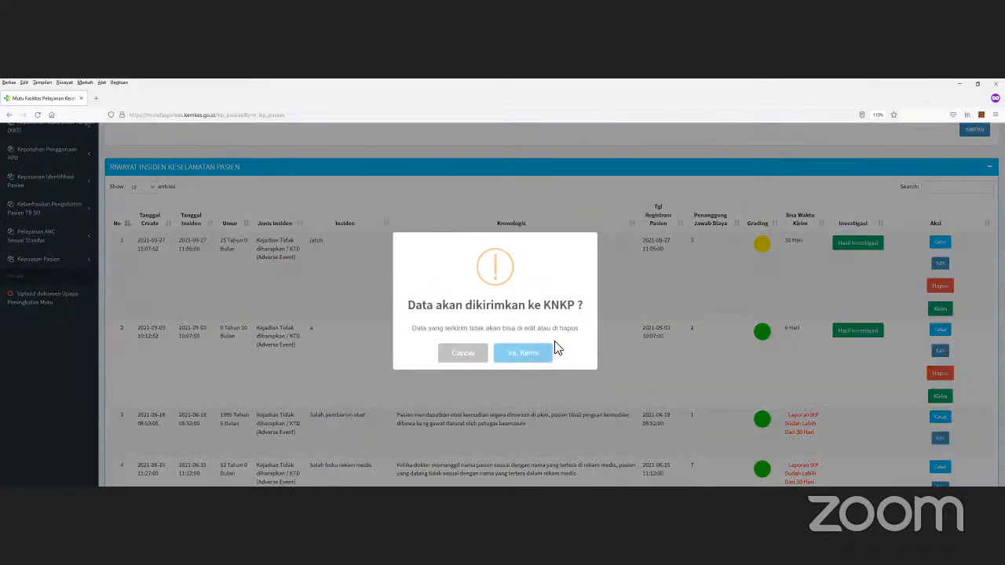
click(523, 352)
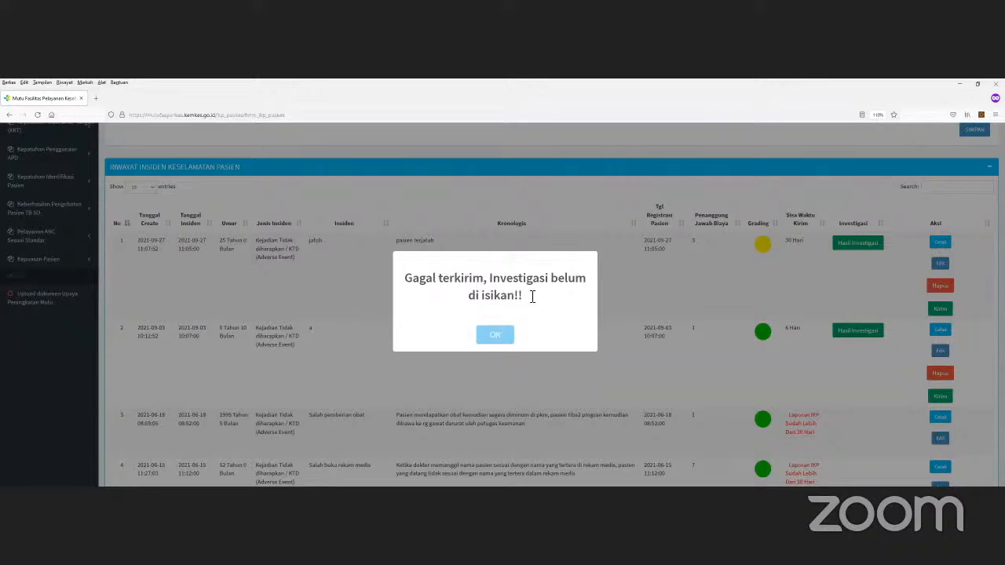
click(846, 273)
click(944, 248)
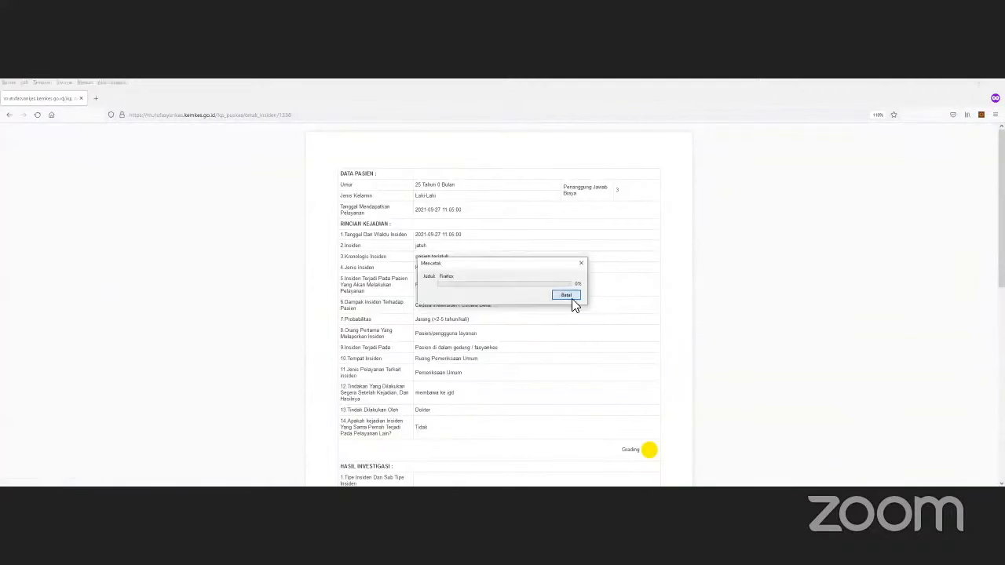
scroll(596, 232, down, 3)
scroll(568, 227, up, 2)
scroll(554, 215, down, 2)
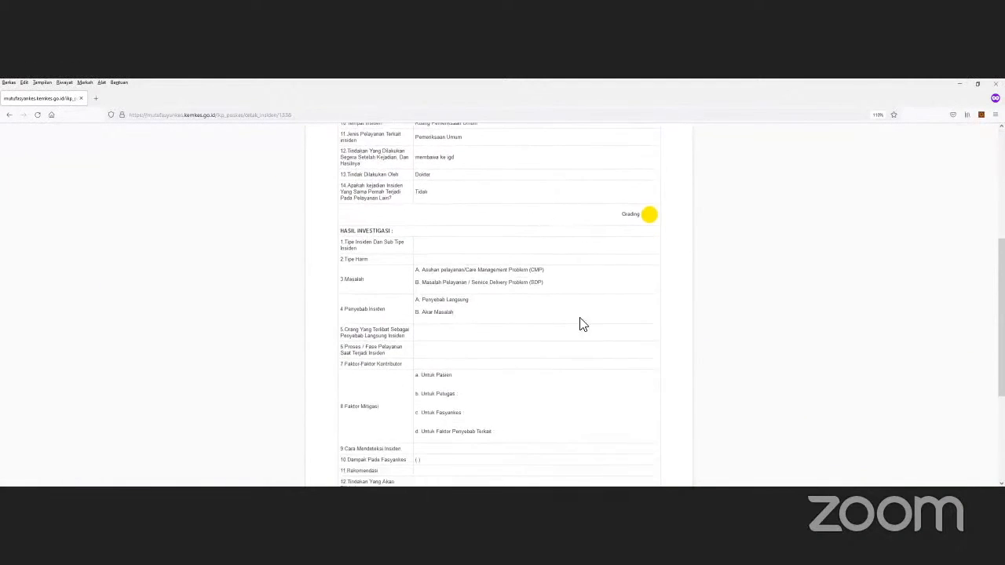
scroll(689, 293, up, 2)
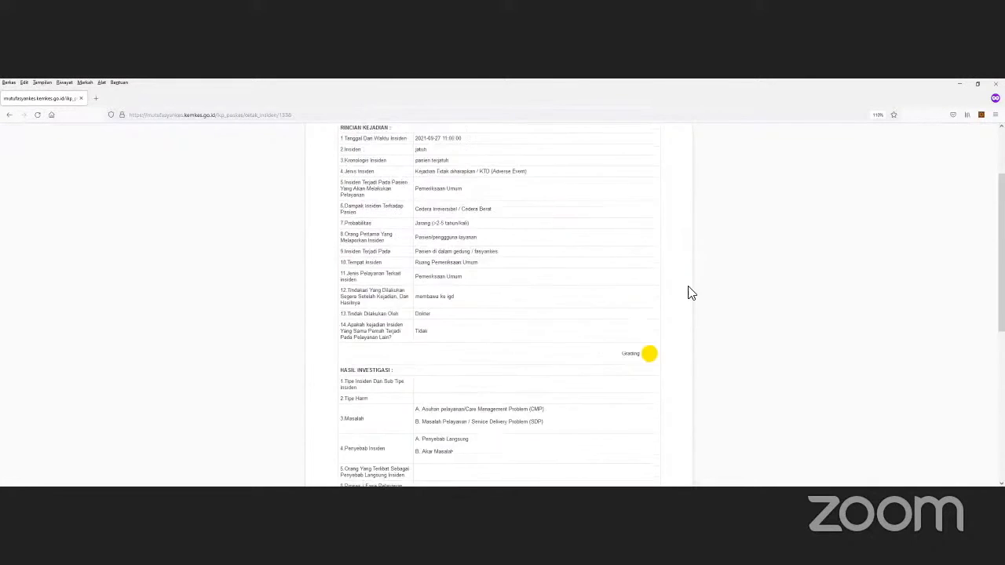
scroll(690, 293, up, 1)
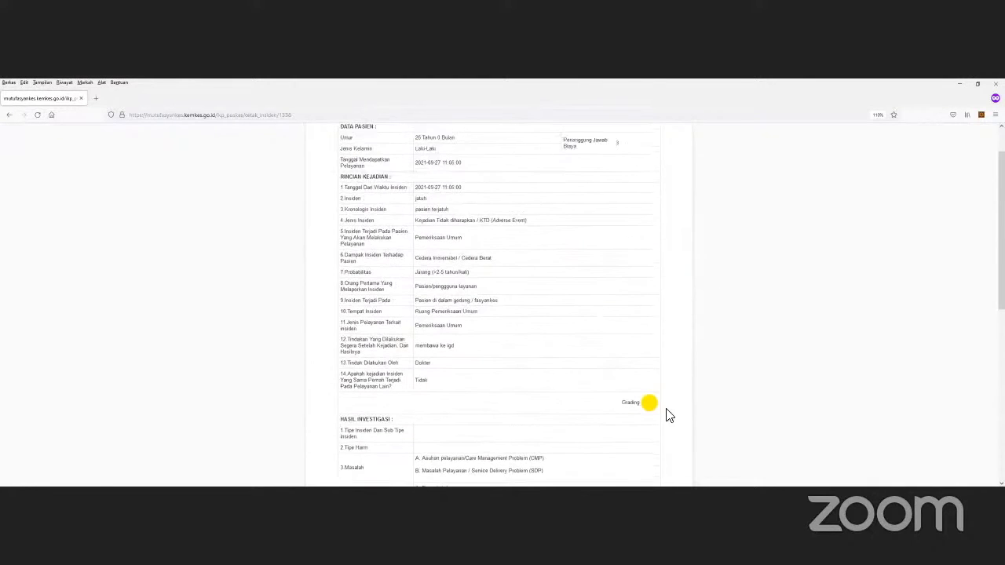
click(8, 114)
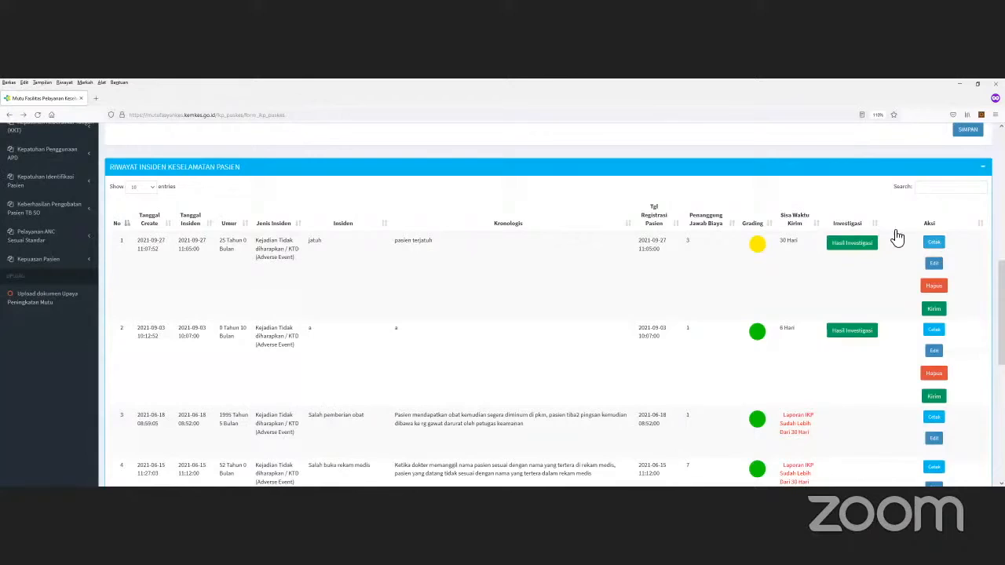
Step: Re-save the 'jatuh' incident report unchanged from its edit form
click(934, 263)
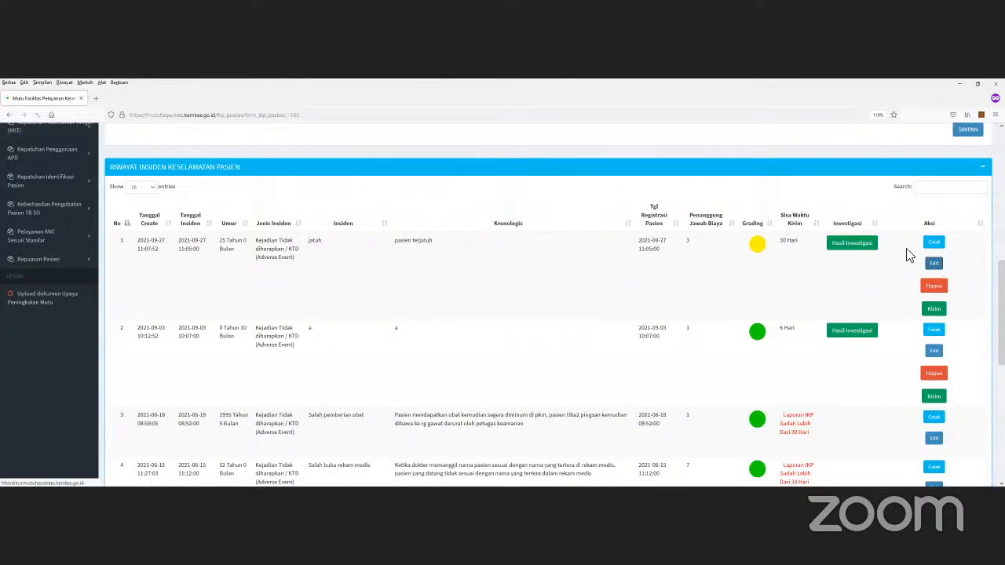
scroll(339, 269, down, 2)
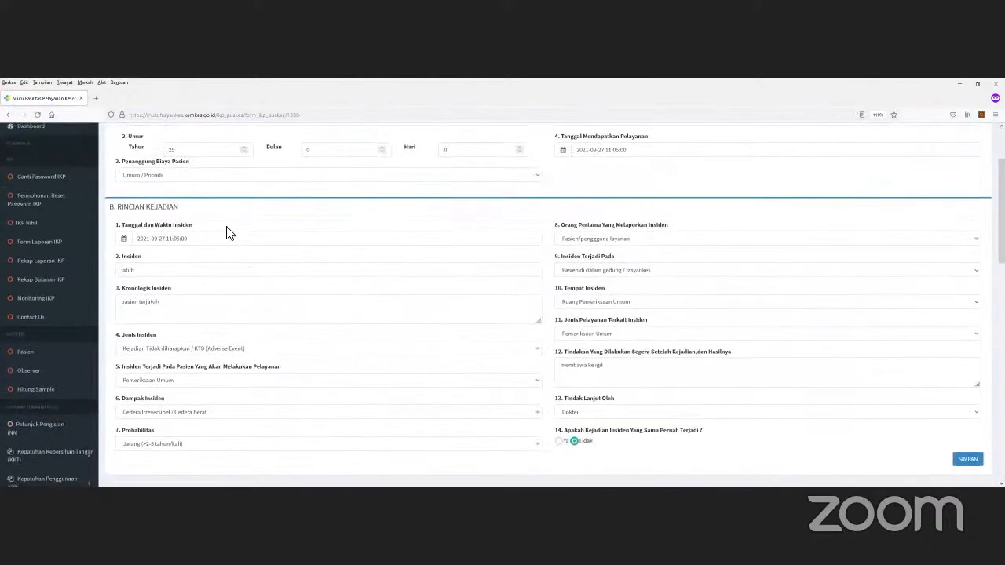
scroll(306, 264, down, 2)
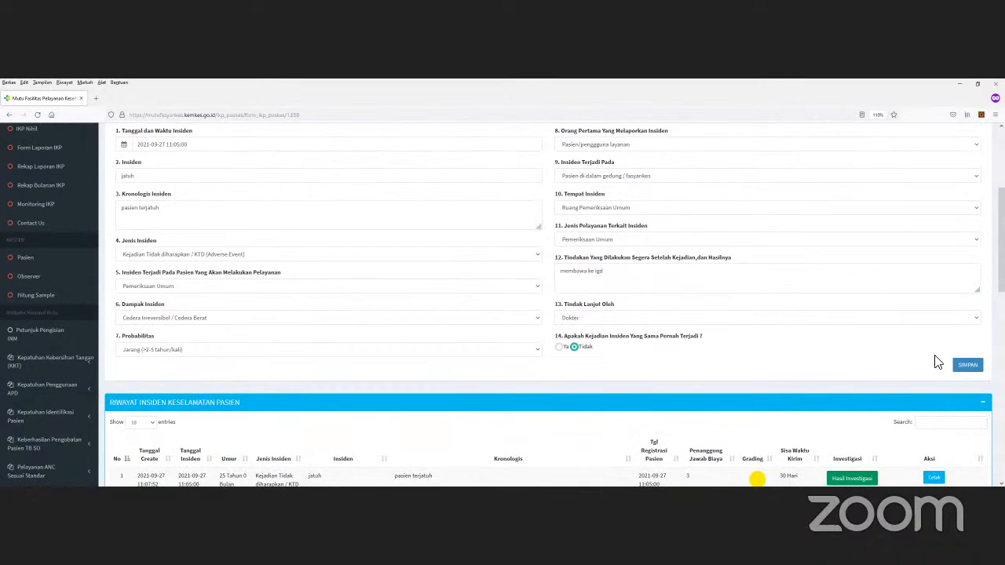
click(967, 371)
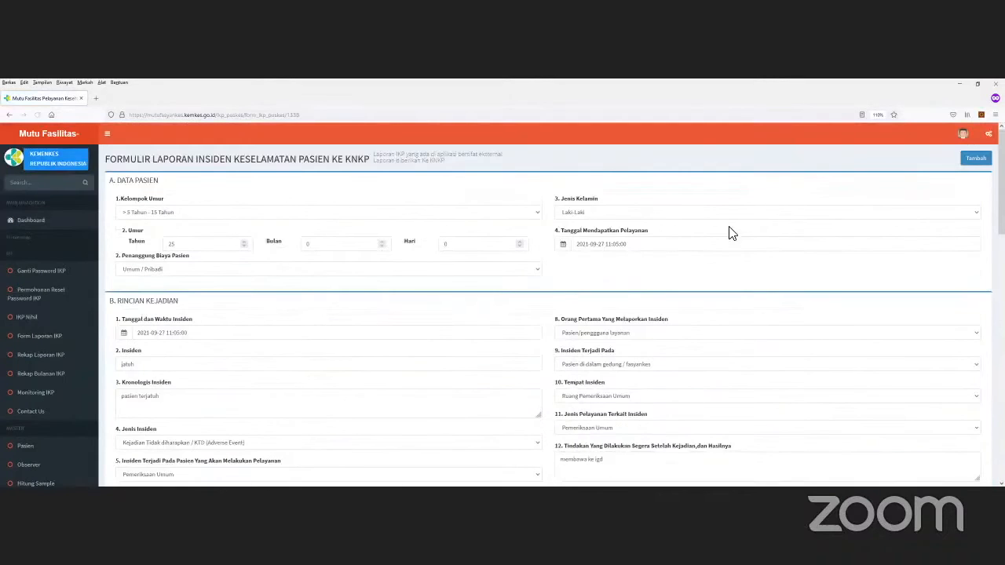
scroll(843, 243, down, 2)
scroll(716, 264, down, 4)
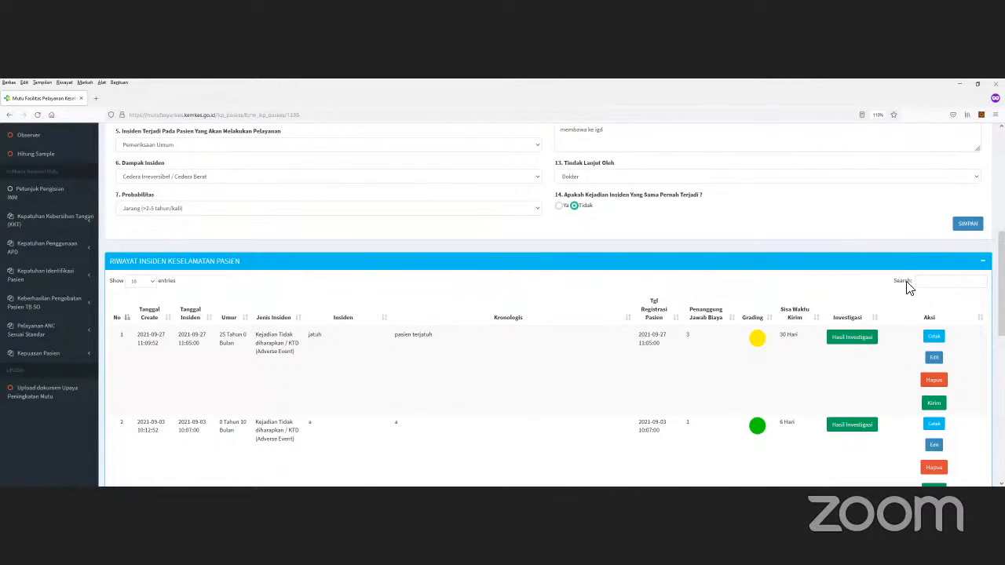
scroll(910, 286, down, 2)
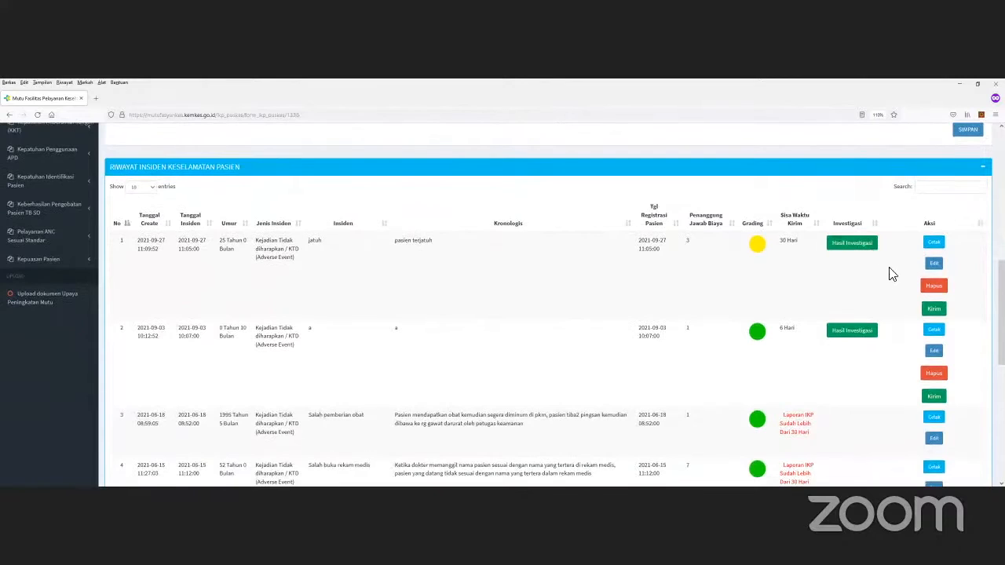
scroll(899, 299, up, 1)
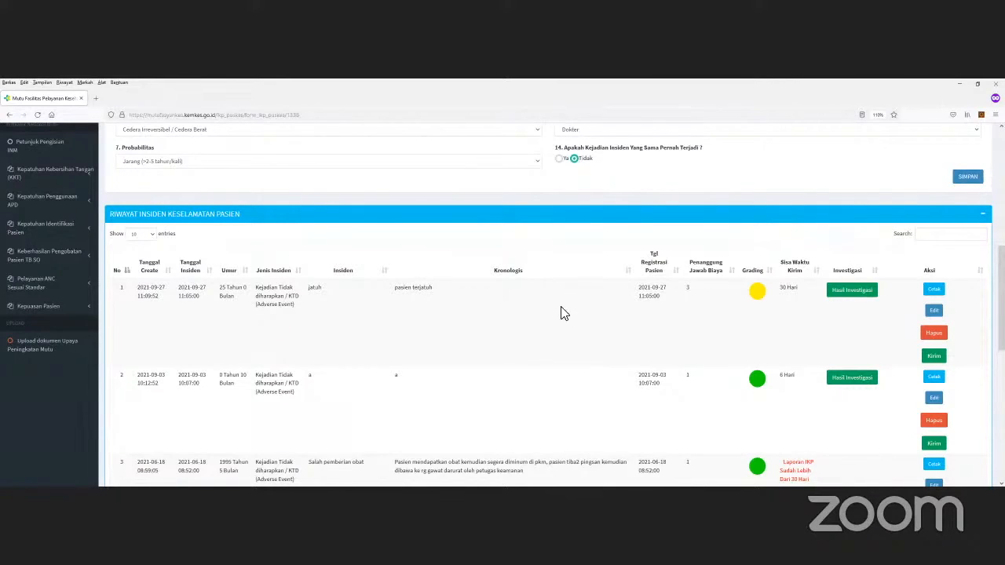
click(867, 293)
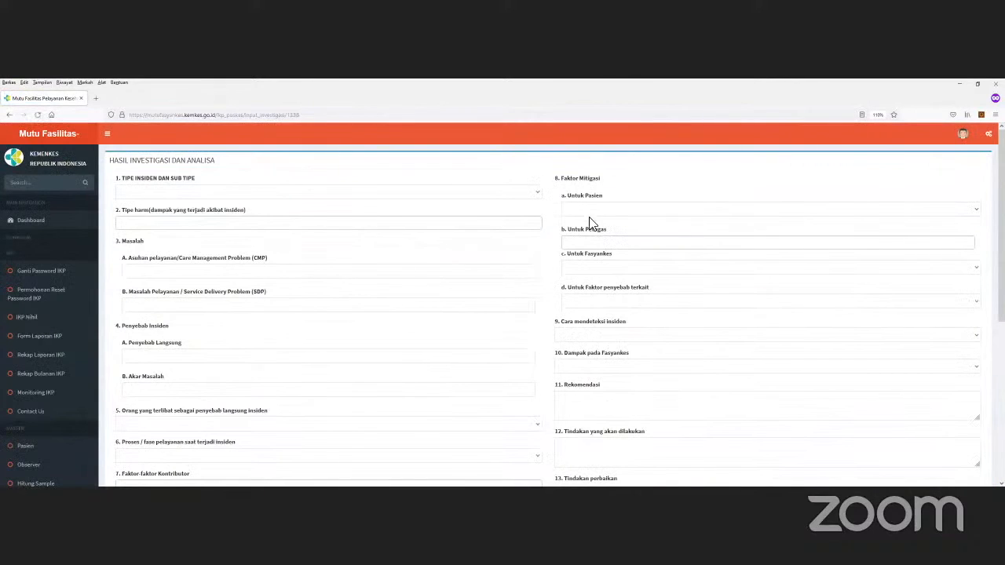
Step: Classify the incident as Administrasi › Proses › Daftar tunggu / Antrian
click(175, 194)
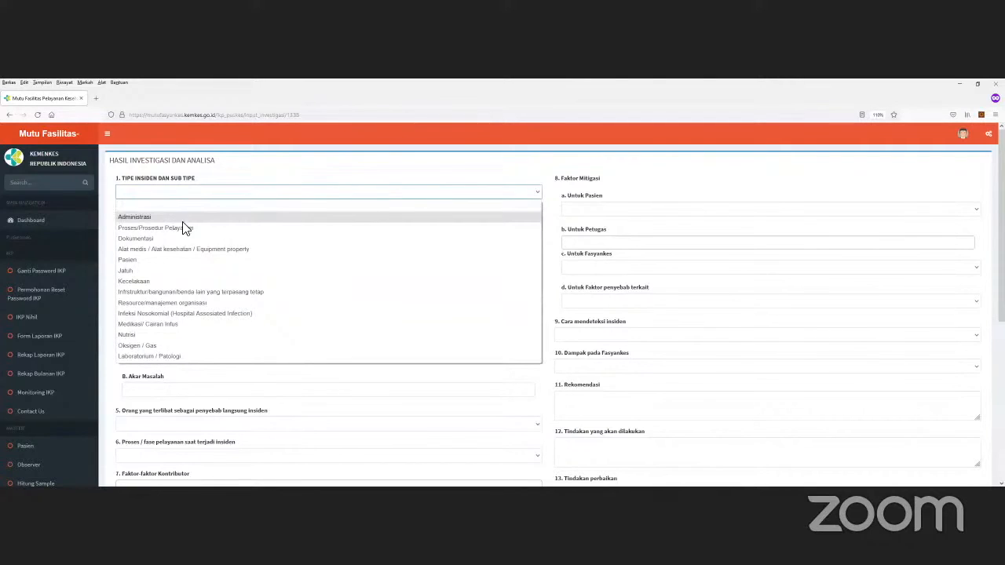
click(179, 219)
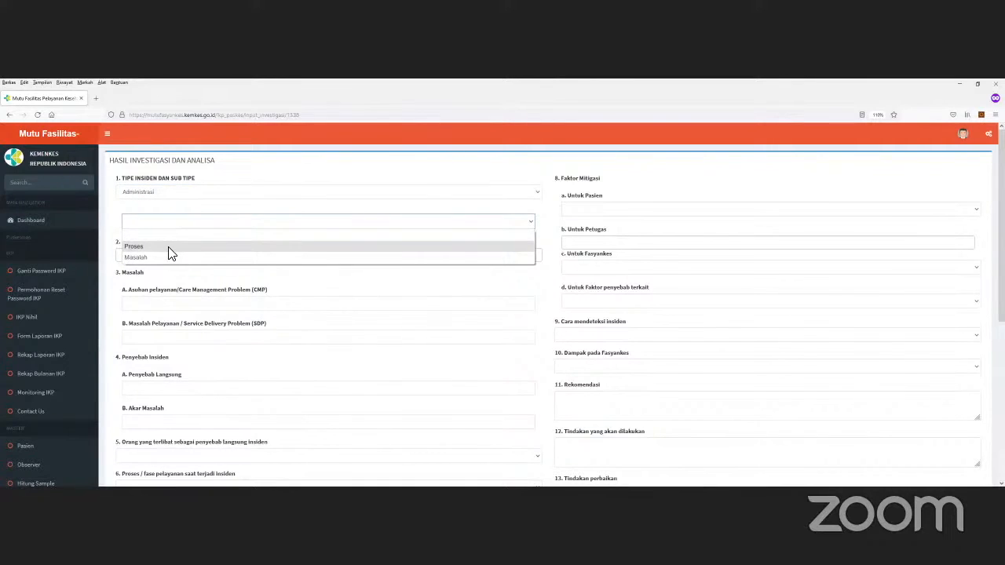
click(168, 247)
click(187, 259)
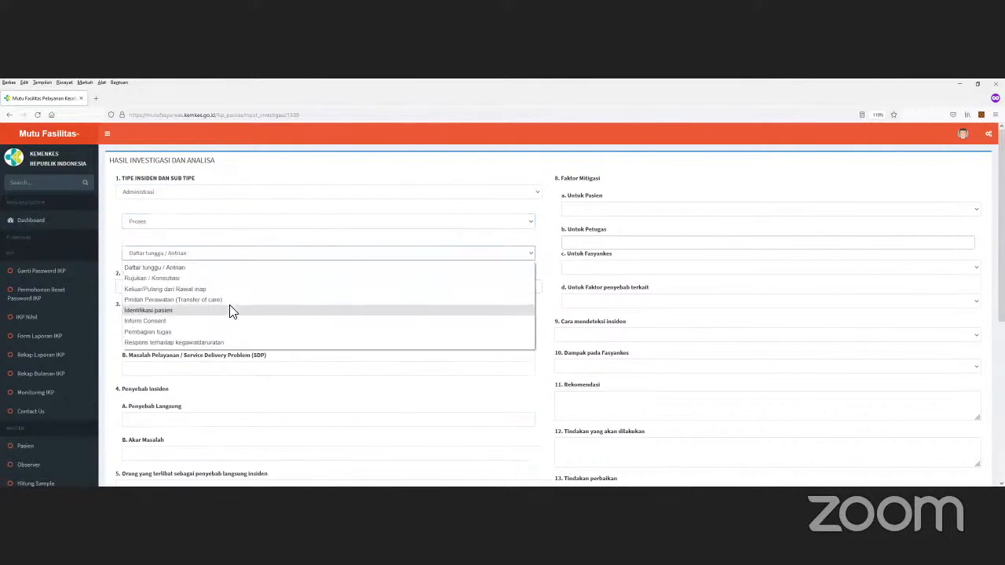
click(196, 267)
Step: Add injury as the harm type with code S00.0 Superficial injury of scalp, then search 'w12' for the cause
click(188, 288)
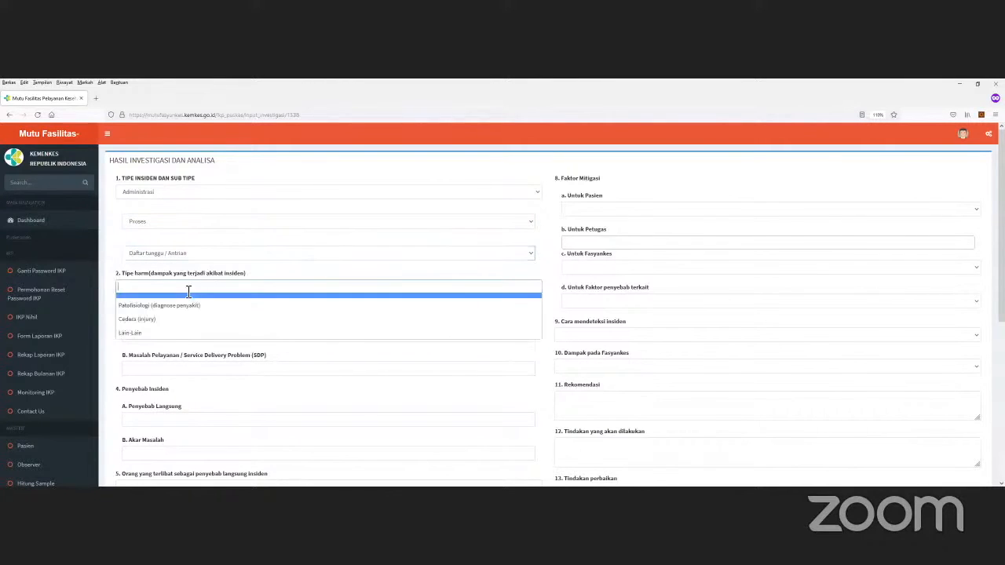
click(162, 322)
click(167, 317)
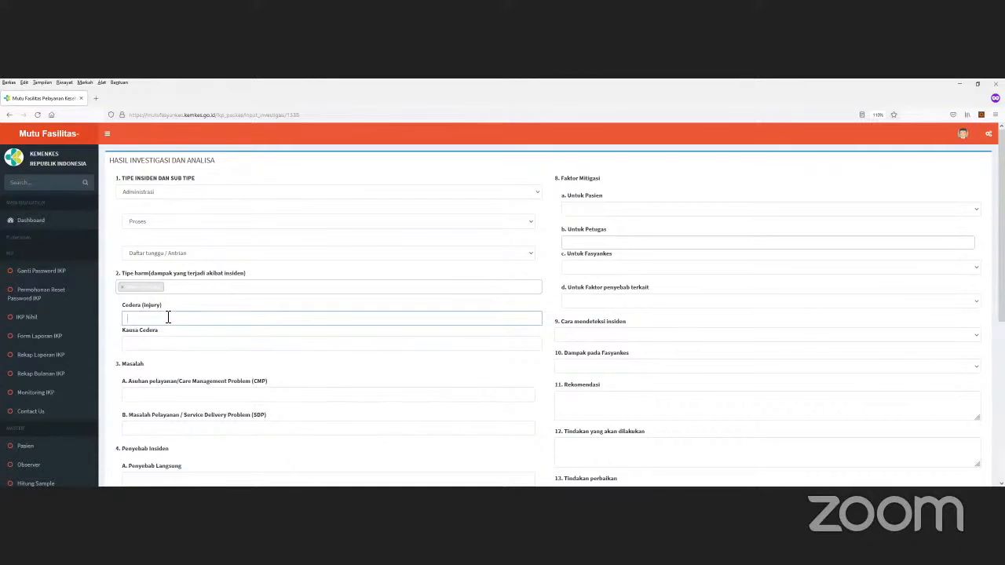
text(s)
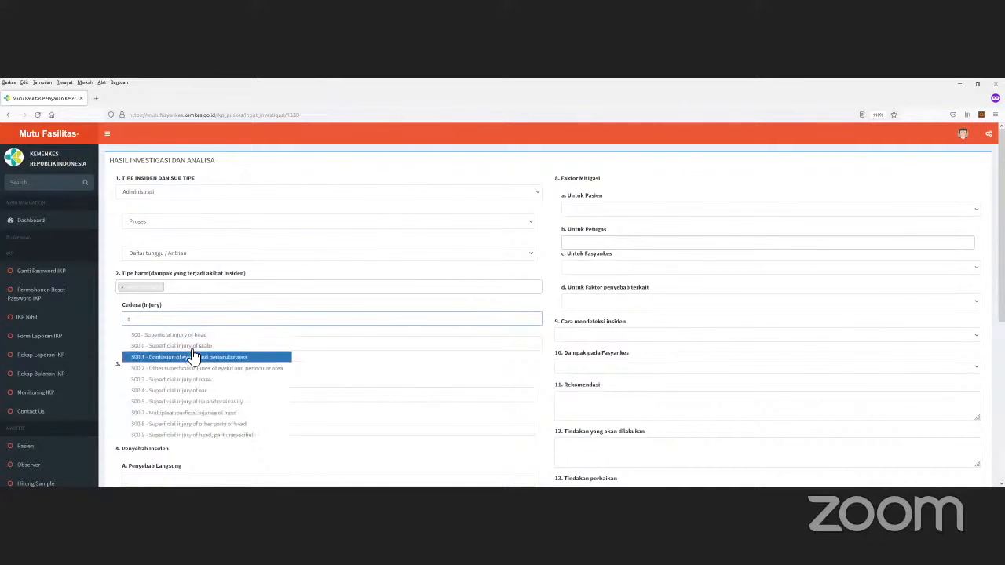
click(189, 347)
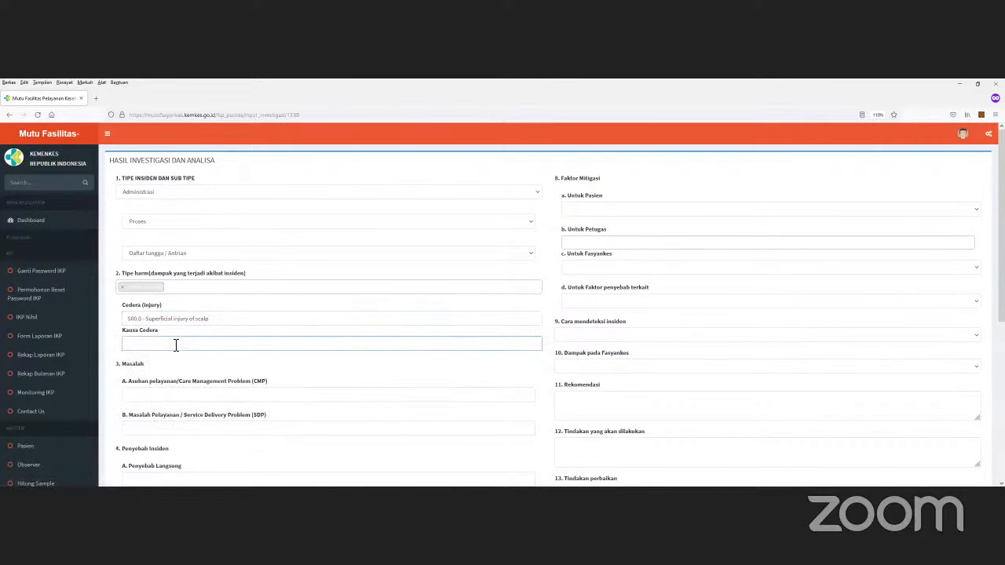
text(w12)
Step: Set the injury cause to W12.2 scaffolding fall and activity to resting, sleeping or eating
click(165, 381)
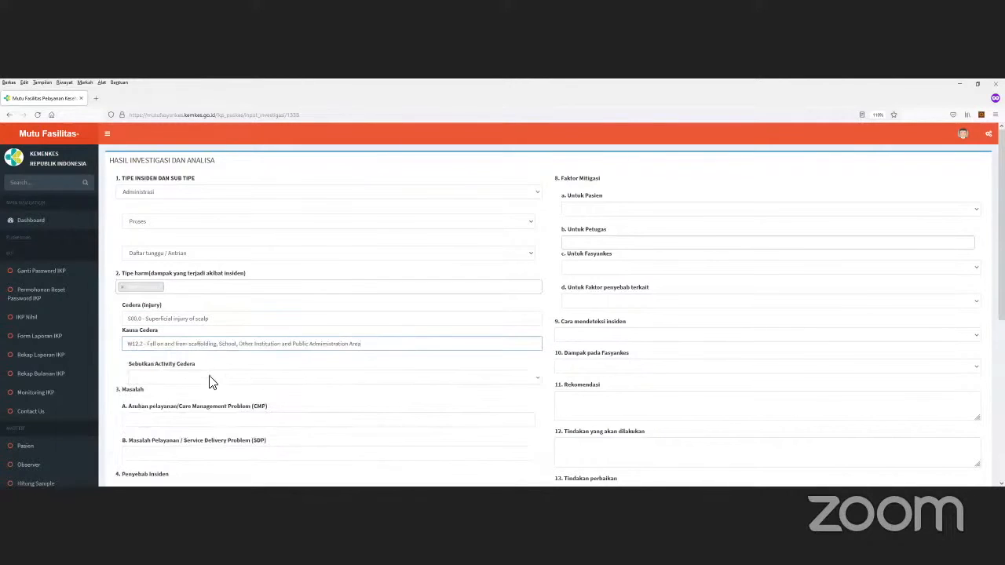
scroll(216, 377, down, 1)
click(187, 333)
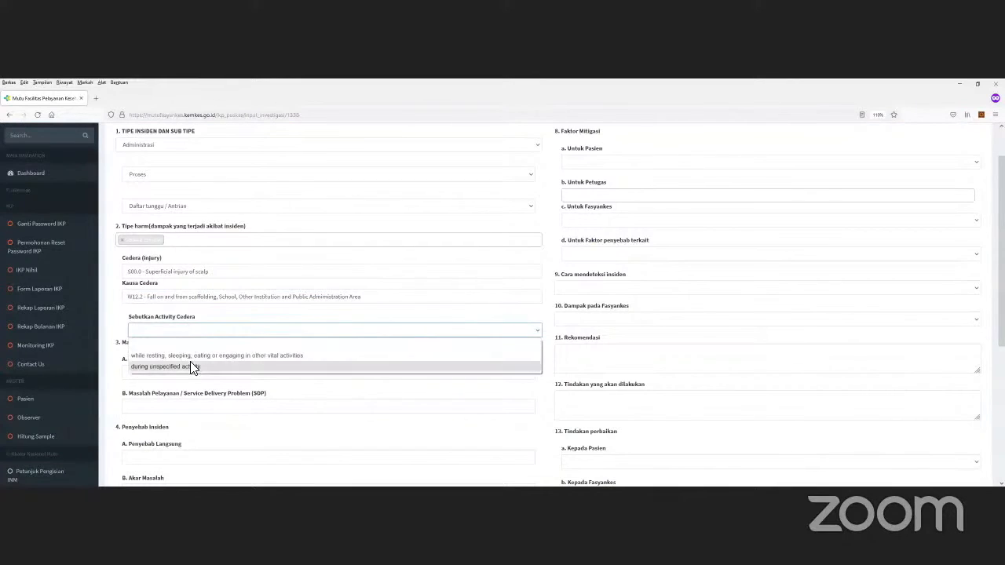
click(192, 355)
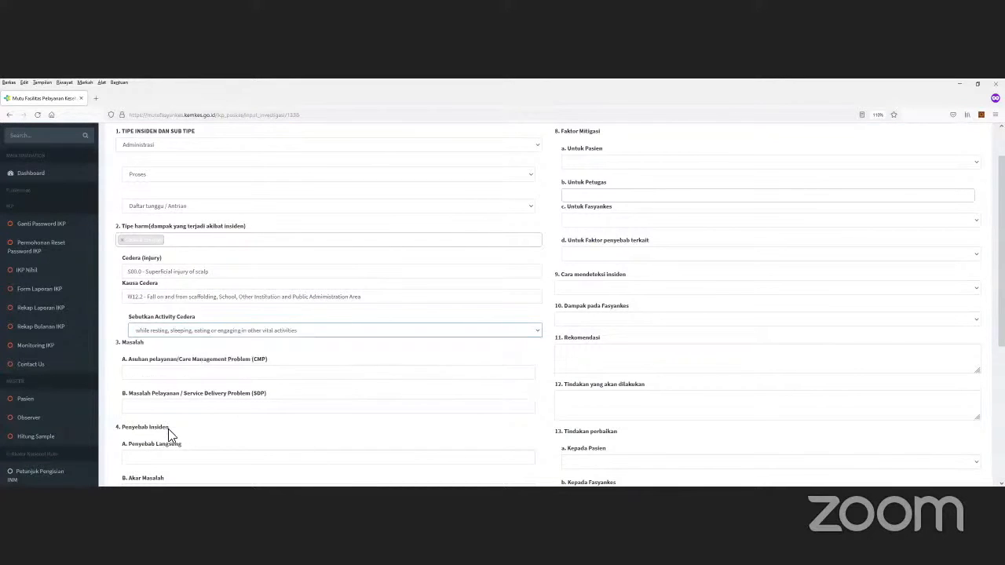
Step: Enter 'test' for care management problem, service delivery problem, direct cause and root cause
click(186, 376)
scroll(188, 369, down, 1)
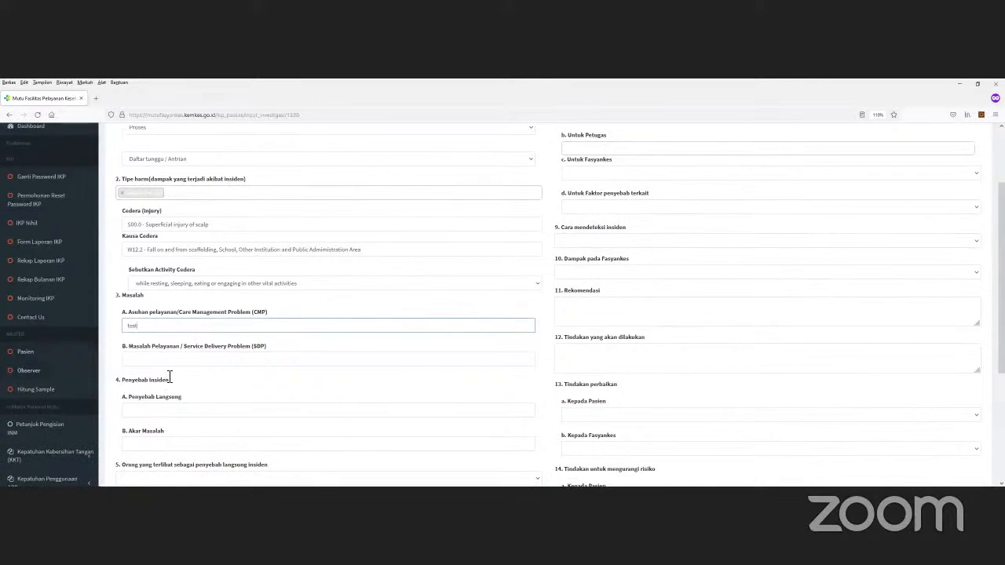
click(191, 358)
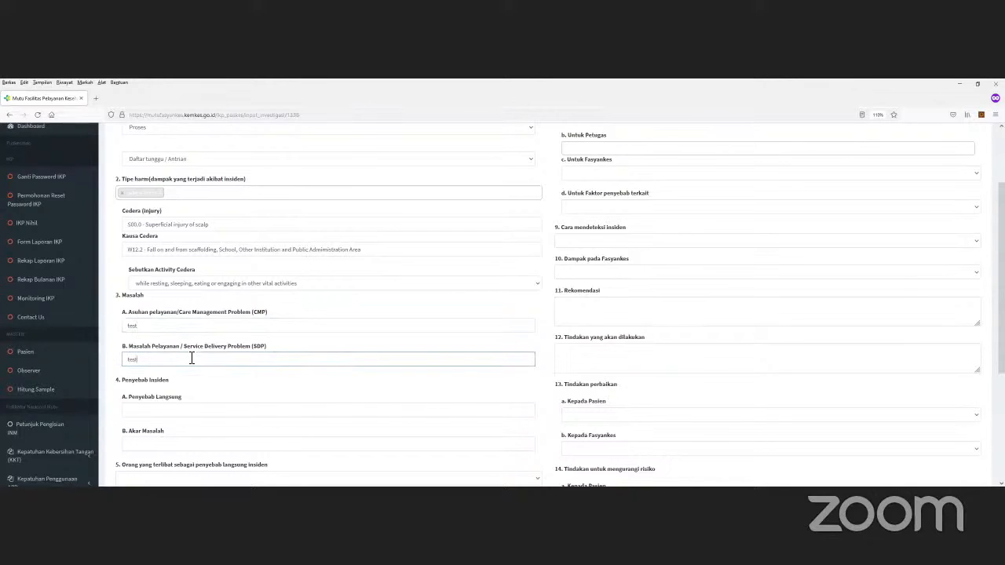
scroll(187, 354, down, 2)
click(174, 317)
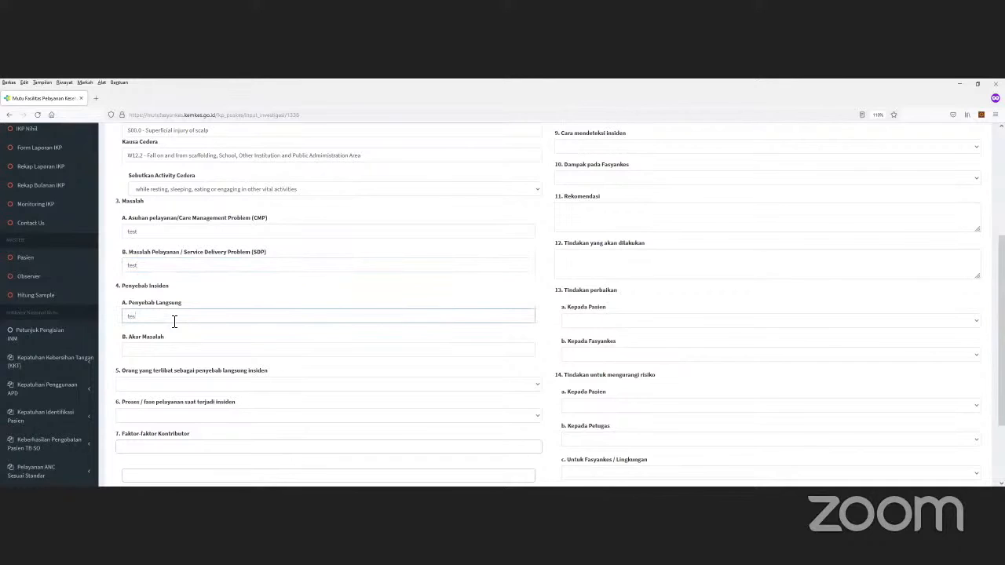
click(176, 350)
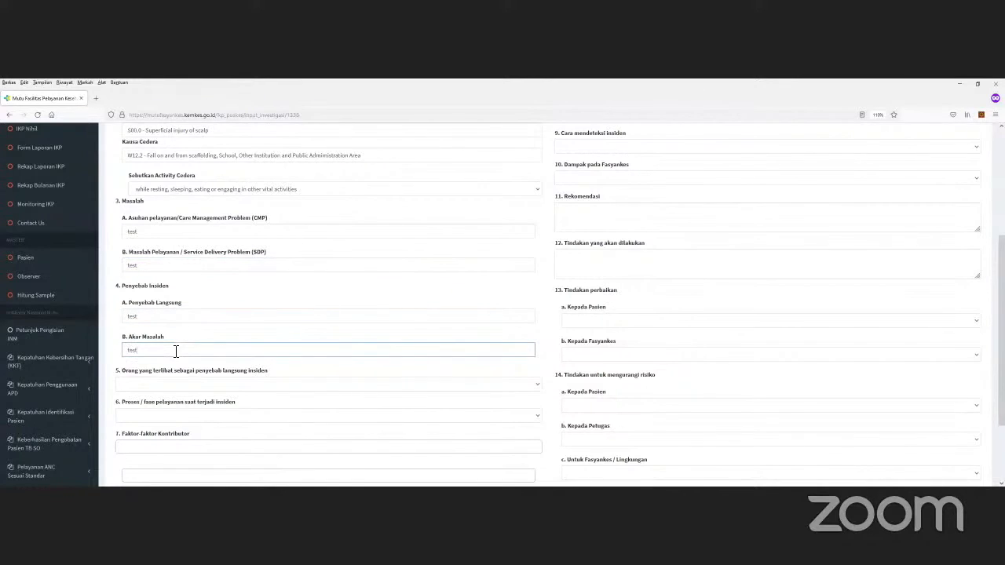
scroll(199, 343, down, 2)
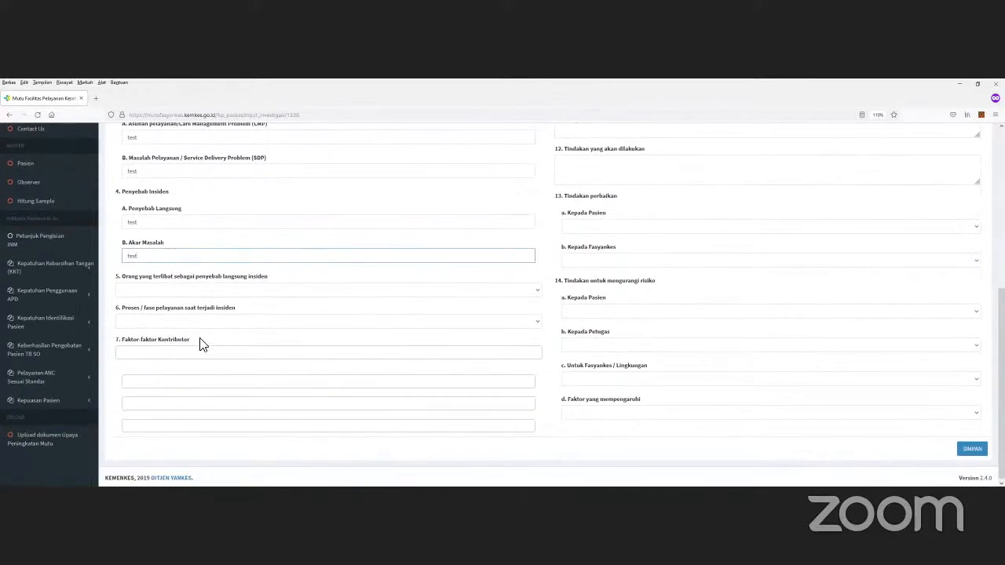
Step: Record Tenaga Kesehatan as the involved party, adding Tenaga Kesehatan Lainnya specified as Perawat
click(230, 294)
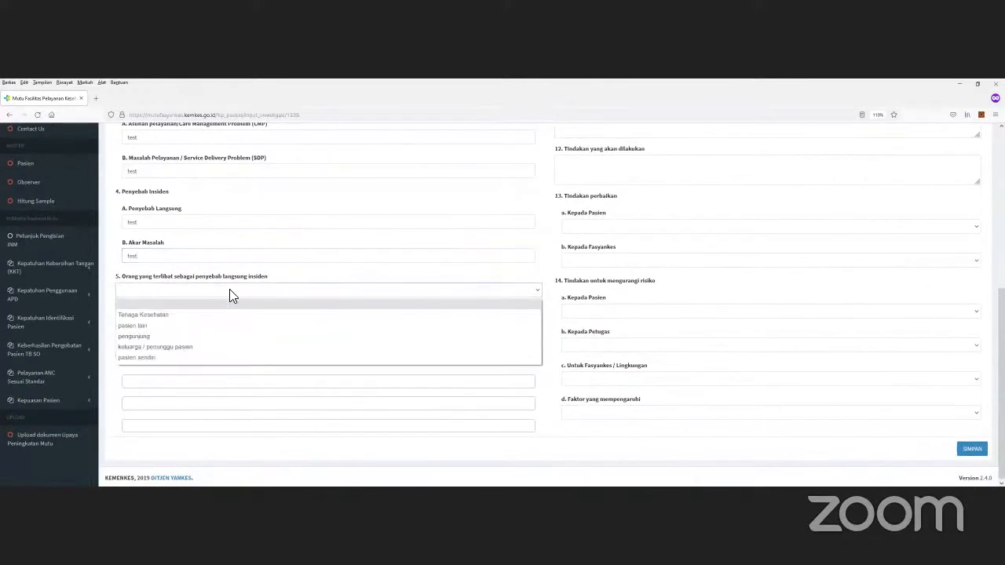
click(173, 314)
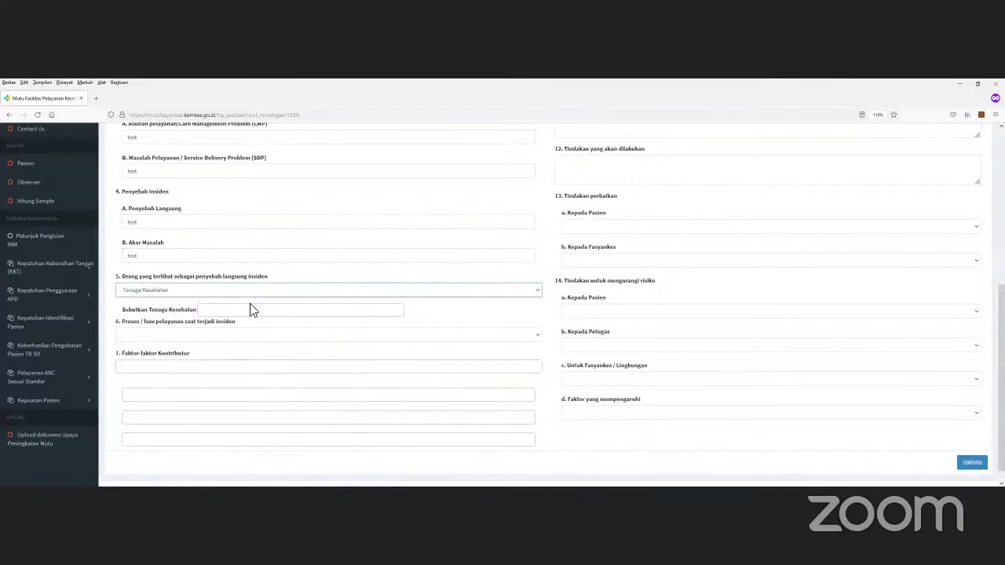
click(226, 314)
click(231, 318)
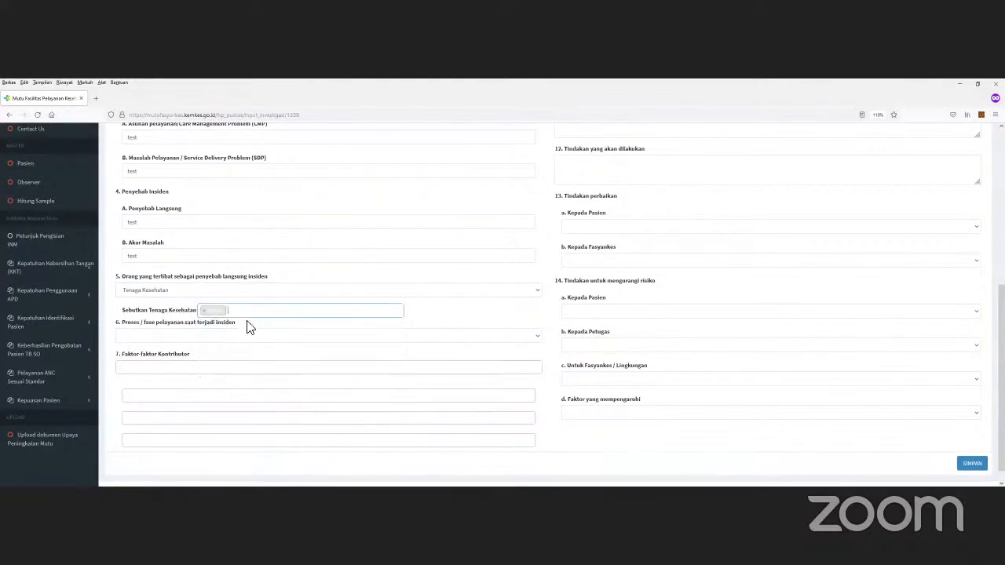
click(260, 315)
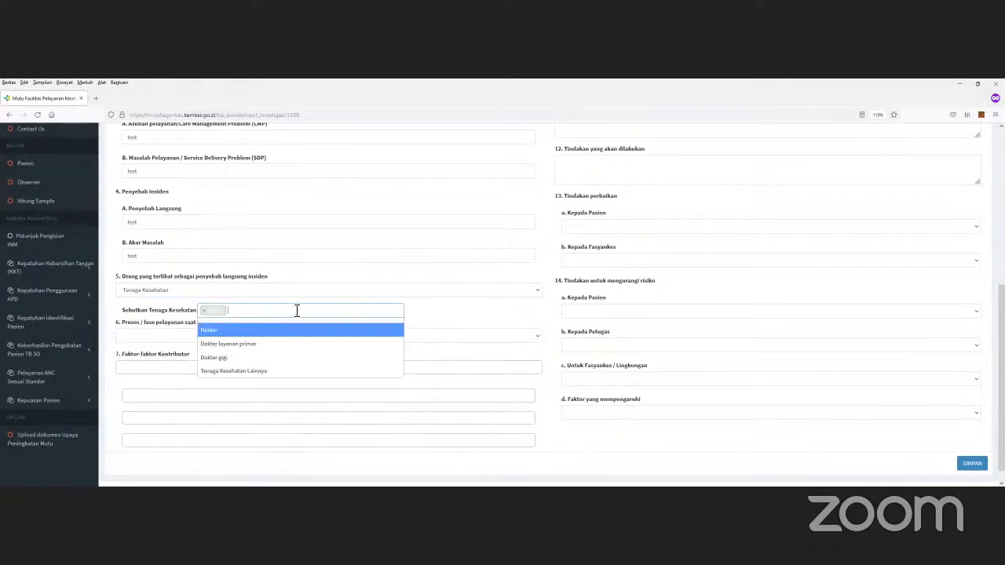
click(275, 372)
click(202, 336)
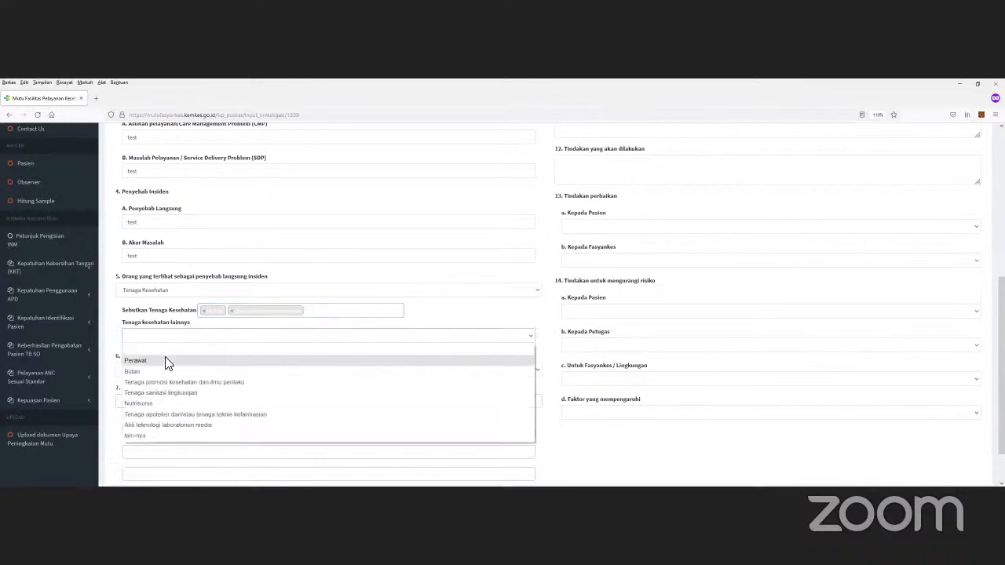
click(169, 361)
Step: Set the service phase to pelayanan di dalam Gedung fasyankes › Rawat Jalan
scroll(278, 316, down, 1)
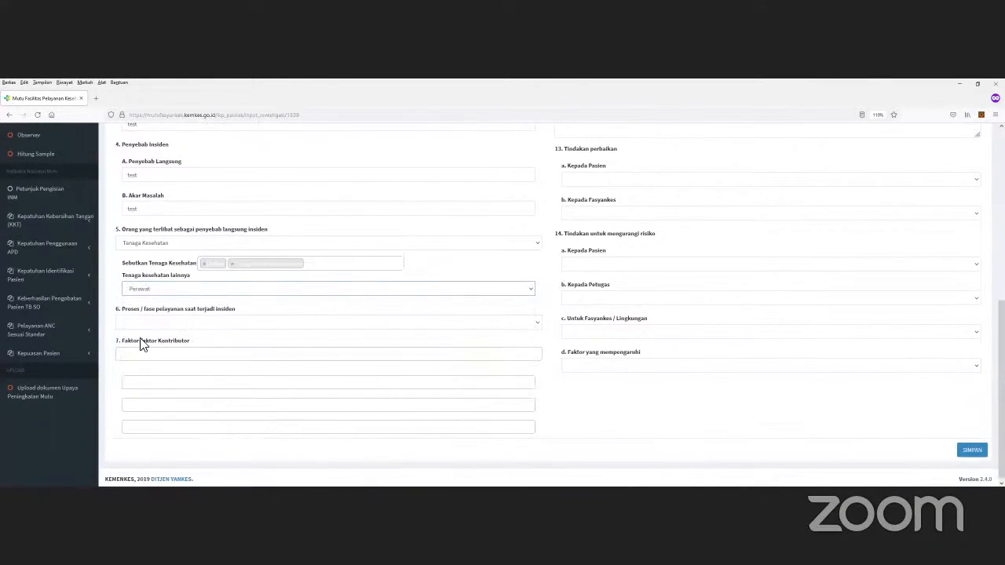
click(153, 322)
click(203, 358)
scroll(235, 318, down, 1)
click(195, 324)
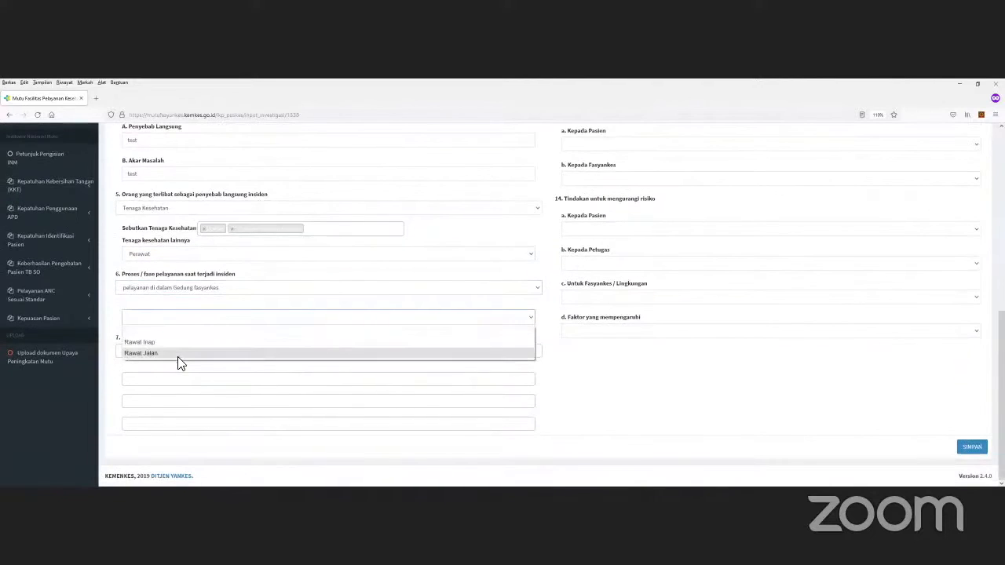
click(179, 354)
scroll(234, 336, down, 1)
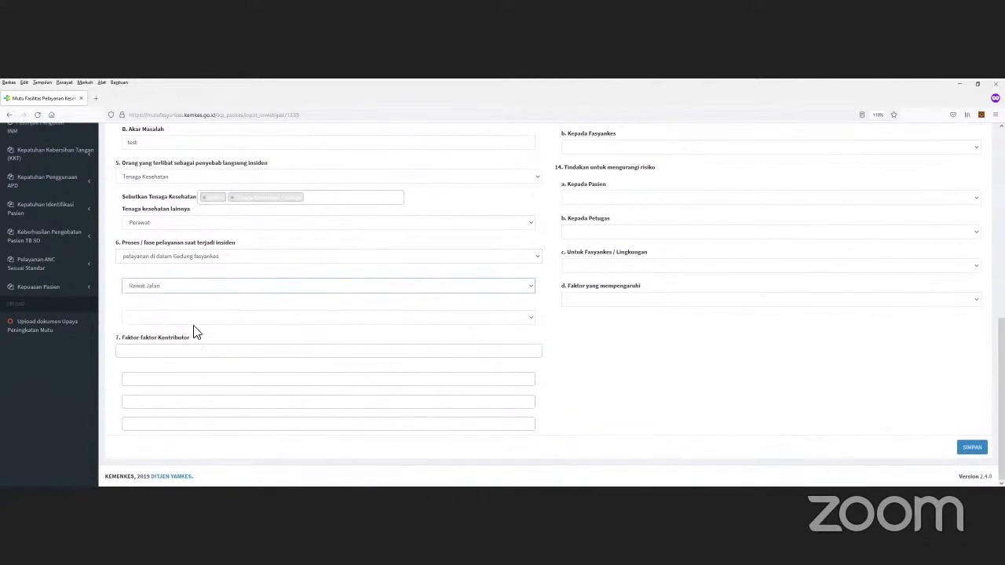
click(160, 351)
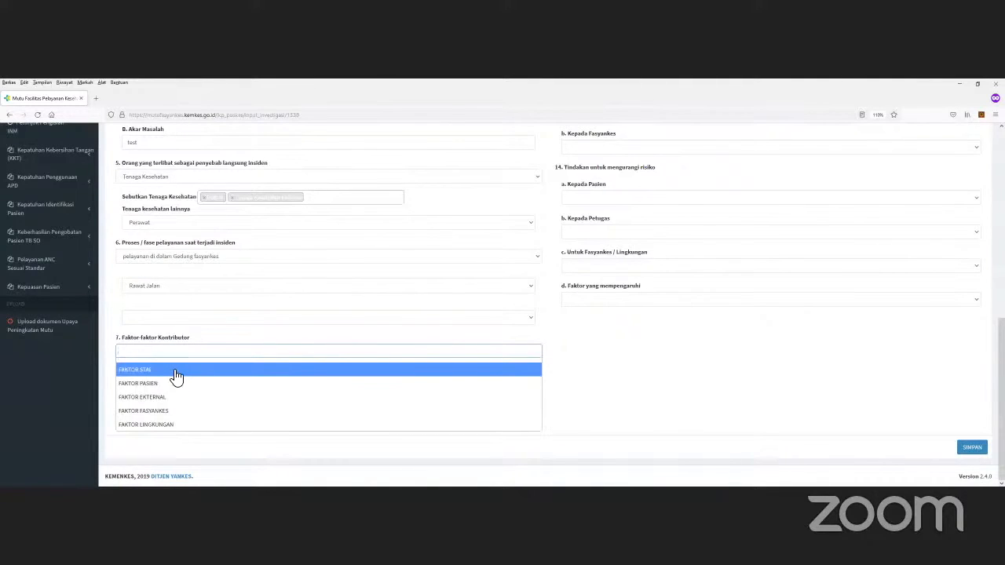
Step: Add FAKTOR STAF and a second contributing factor, choosing the FAKTOR STAF-2 performance detail
click(175, 372)
click(197, 355)
click(201, 383)
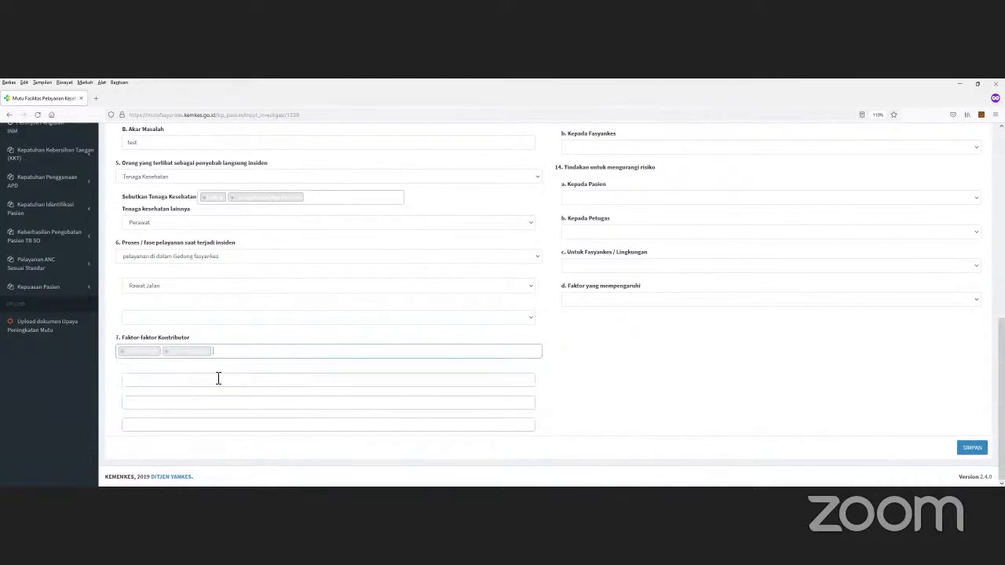
click(164, 382)
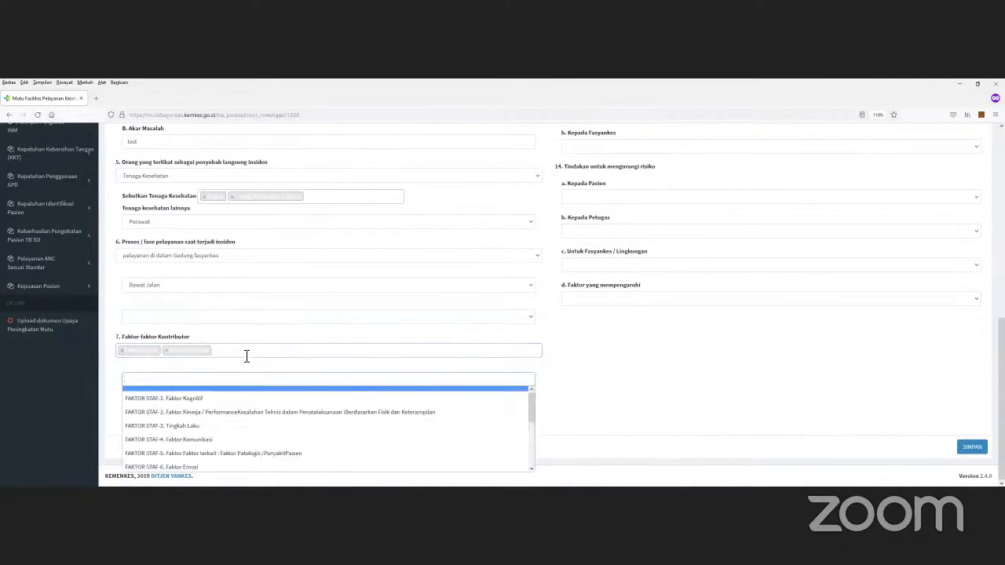
scroll(201, 403, down, 1)
scroll(206, 404, up, 1)
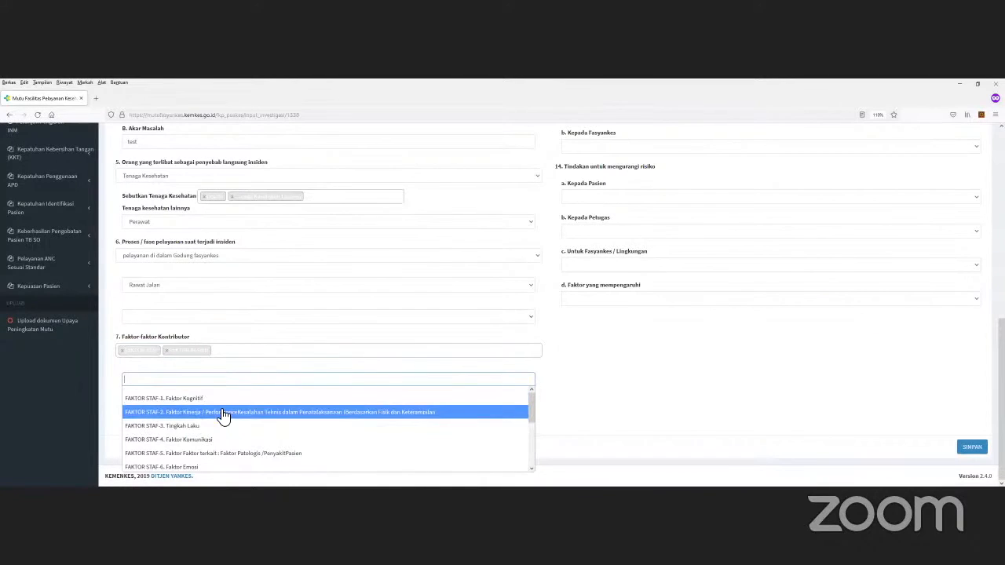
click(219, 411)
Step: Add another factor detail set to the STAF-2 d bias option
click(465, 405)
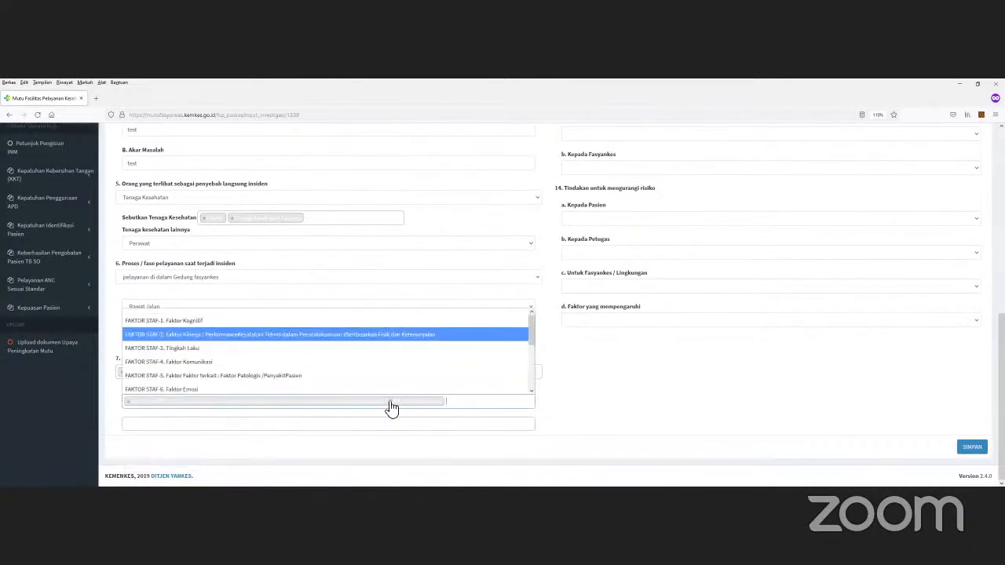
scroll(244, 346, down, 1)
scroll(236, 358, up, 1)
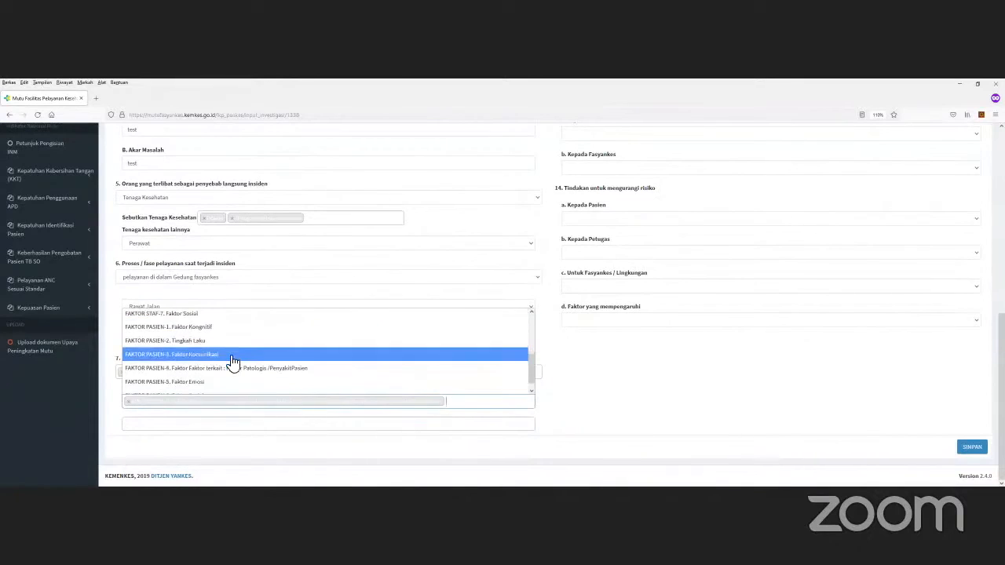
click(231, 352)
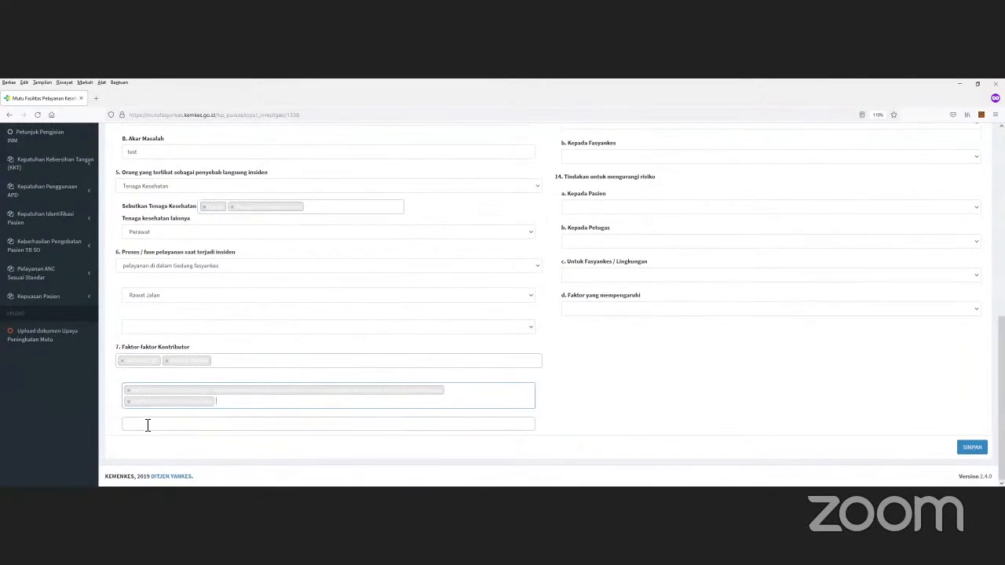
click(147, 423)
scroll(243, 385, down, 2)
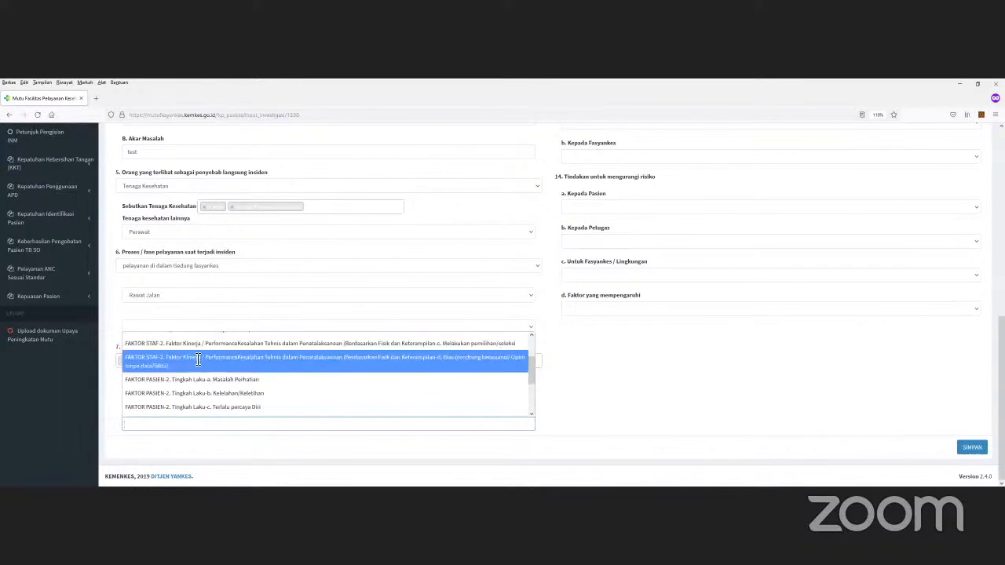
click(198, 359)
Step: Fill the lower factor fields with PASIEN-2 Tingkah Laku-c patient behaviour factors
click(151, 408)
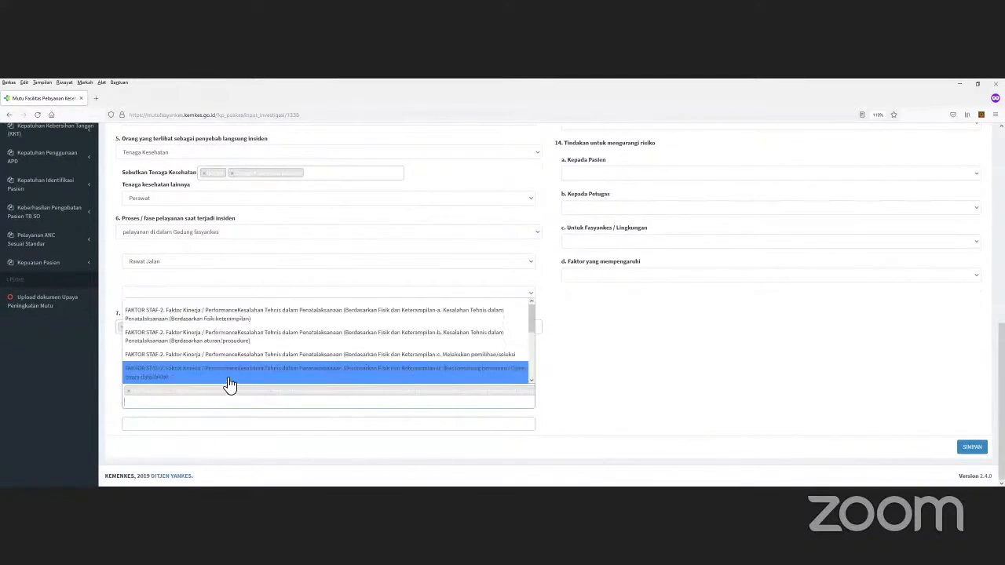
scroll(230, 344, down, 3)
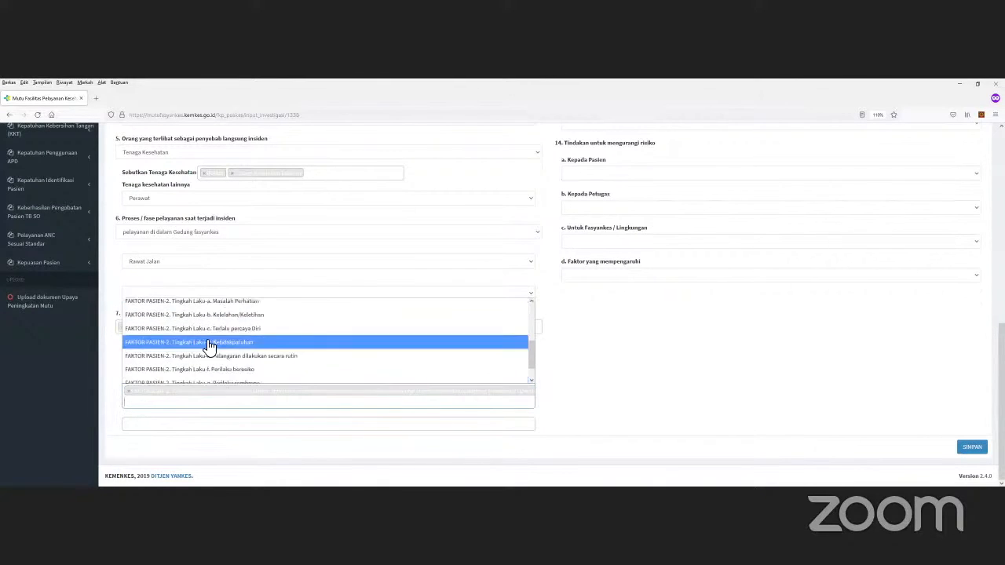
click(218, 333)
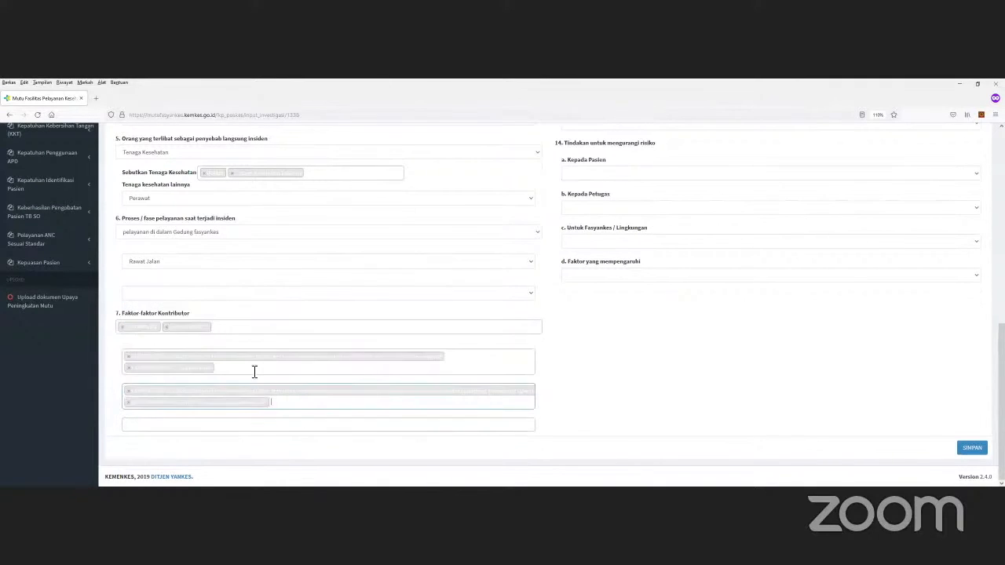
click(165, 424)
scroll(167, 417, down, 1)
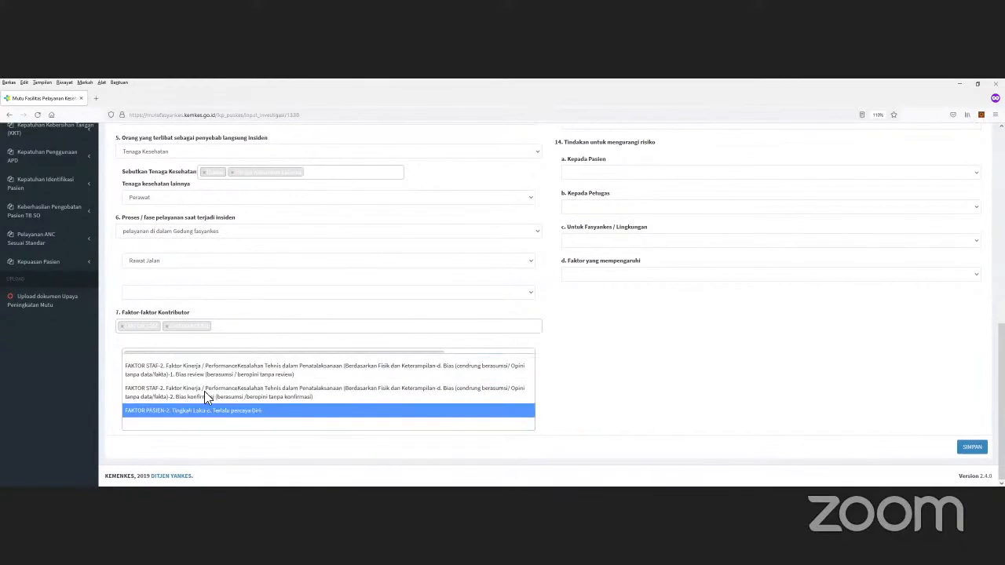
click(204, 394)
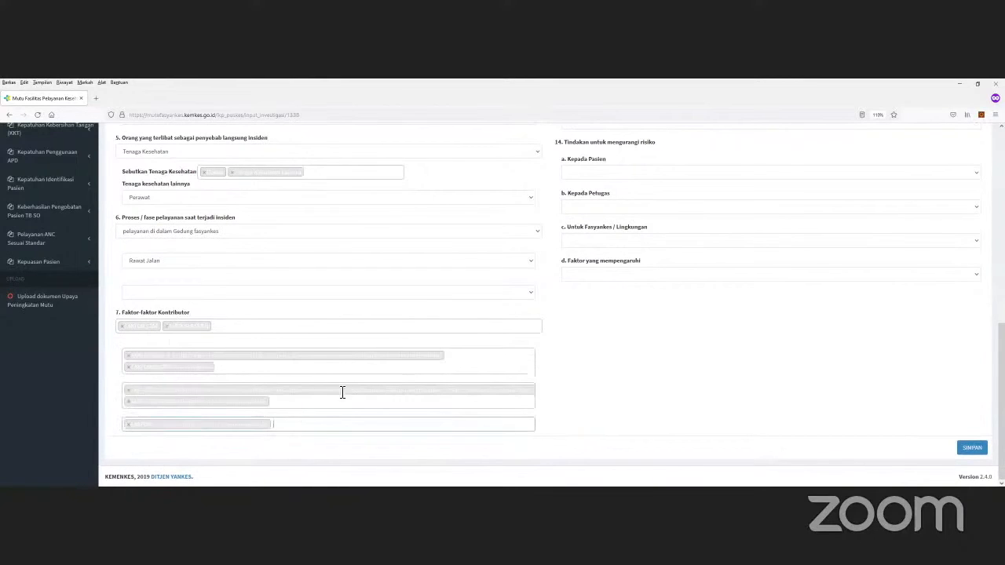
scroll(359, 369, up, 1)
Step: Tick treatment / procedure and Menyatakan empati as patient mitigation
scroll(504, 299, down, 1)
scroll(550, 290, up, 5)
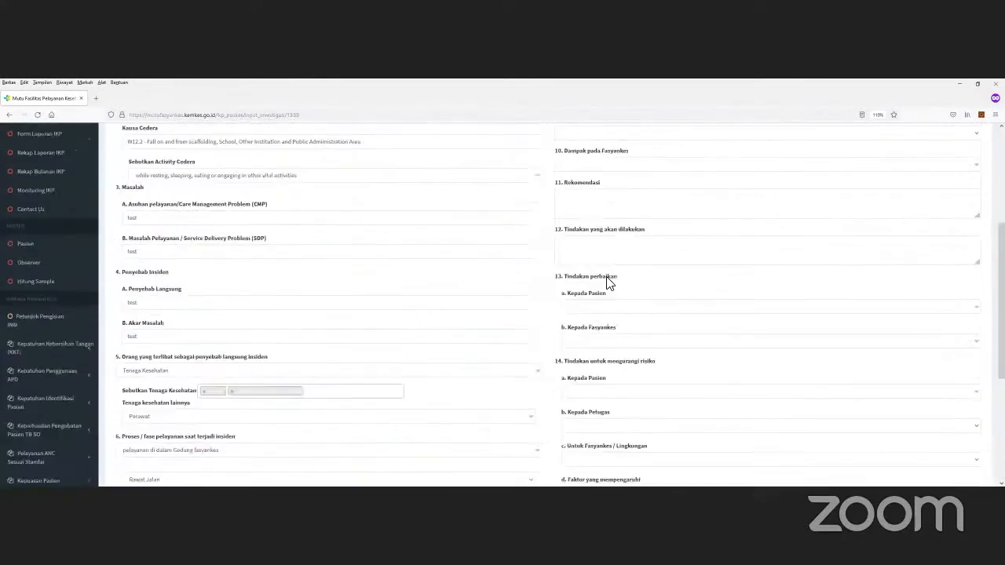
scroll(608, 283, up, 3)
click(592, 210)
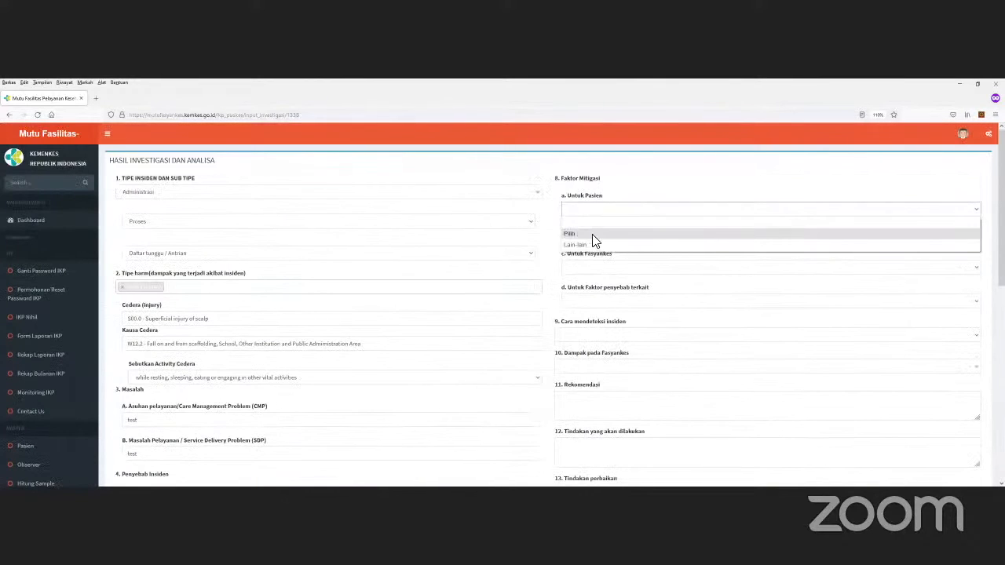
click(595, 242)
click(567, 238)
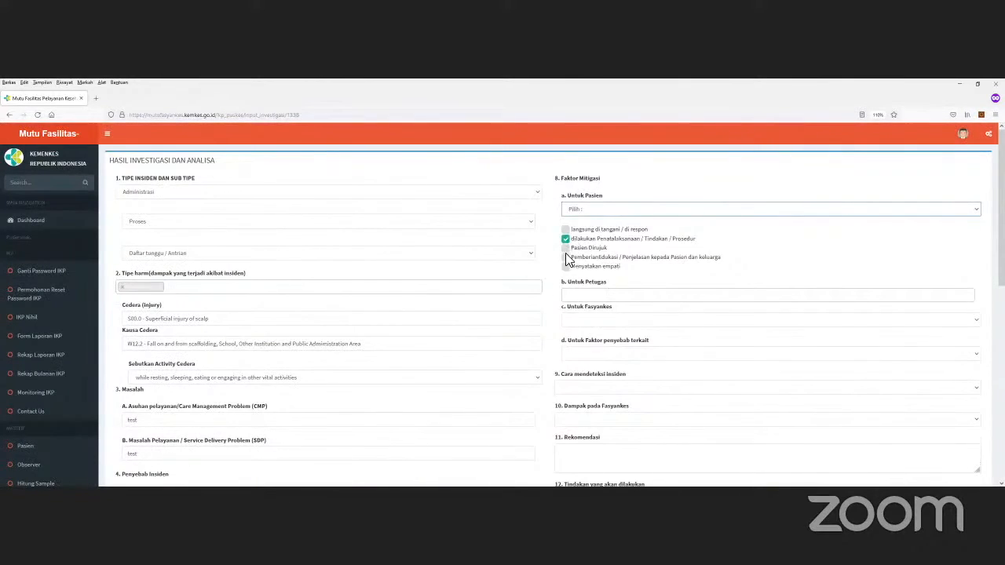
click(566, 267)
Step: Add Dilakukan supervisi and improved effective communication as staff mitigation
scroll(628, 260, down, 1)
click(591, 250)
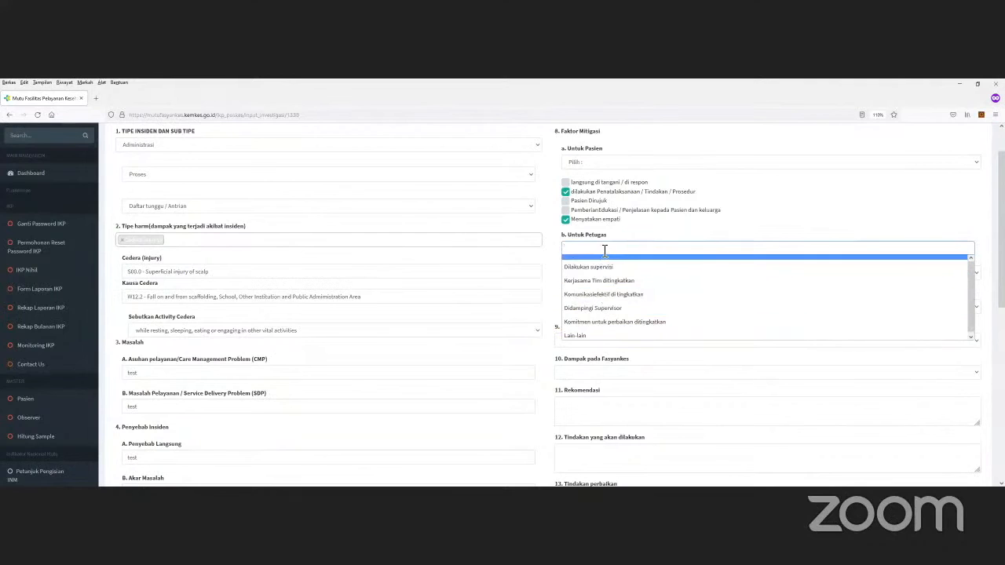
click(638, 273)
click(670, 247)
click(645, 294)
Step: Set facility mitigation to Lain-lain described as 'test'
scroll(624, 278, down, 1)
click(601, 230)
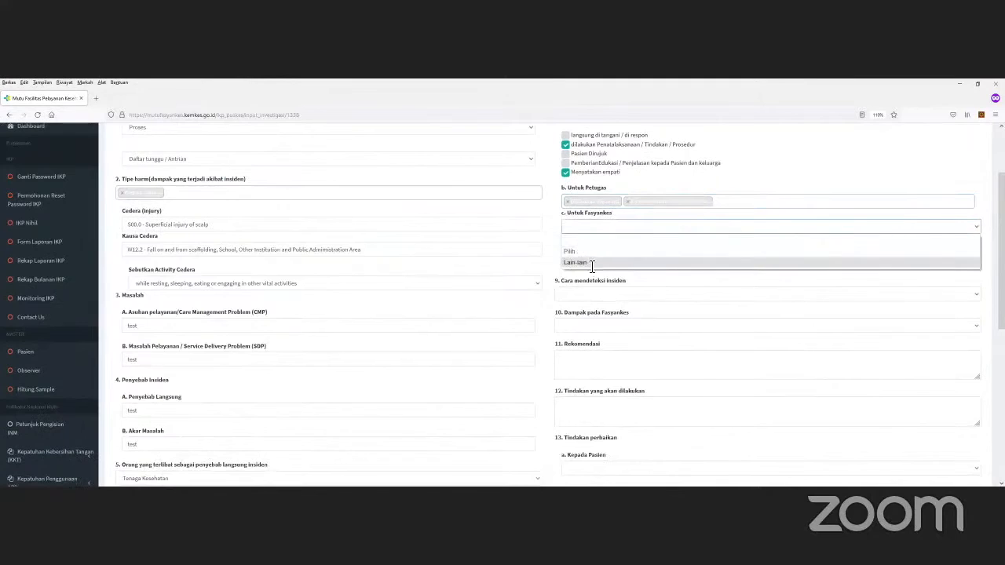
click(595, 262)
click(585, 262)
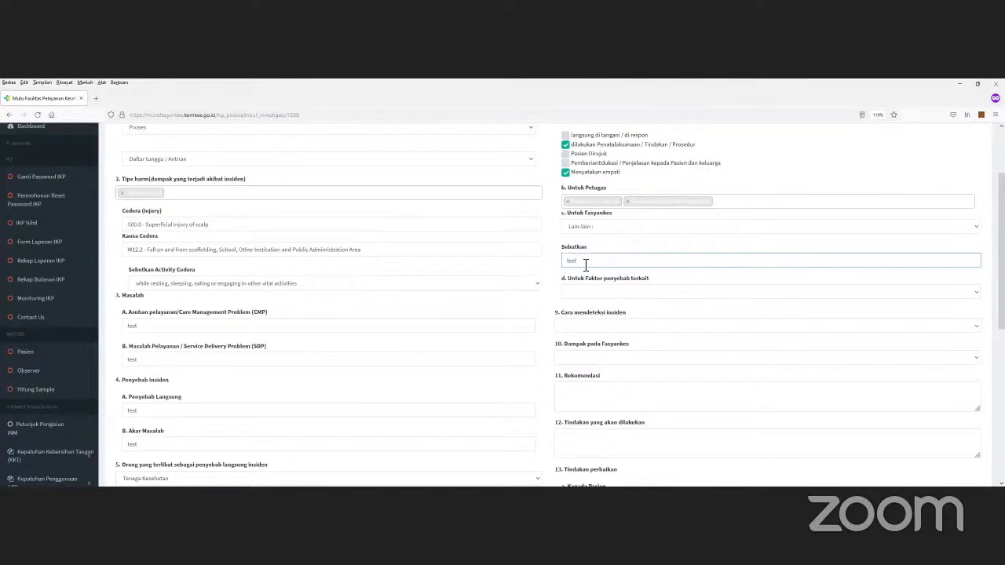
Step: Tick Faktor pemberian terapi among the related-cause factors
click(616, 292)
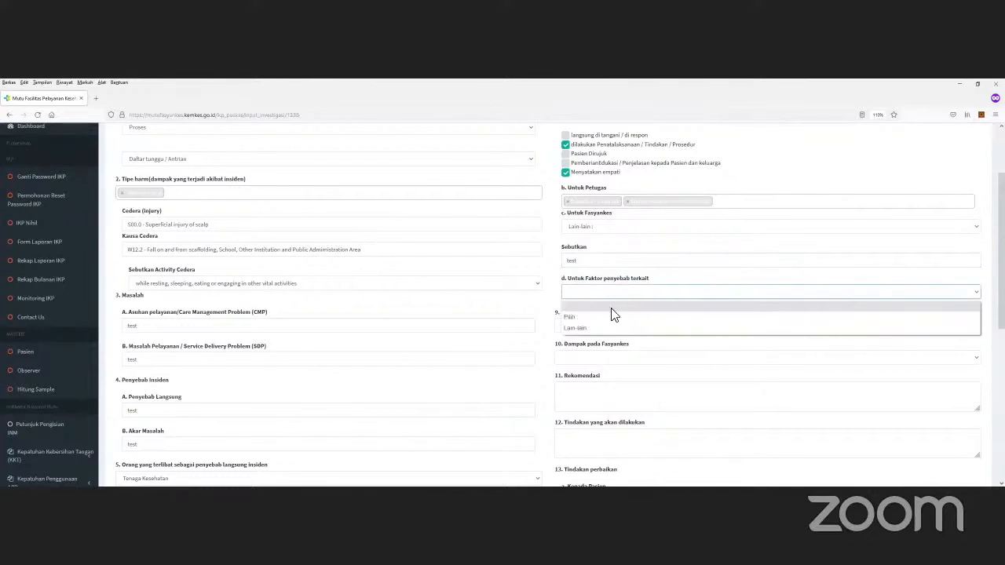
click(601, 319)
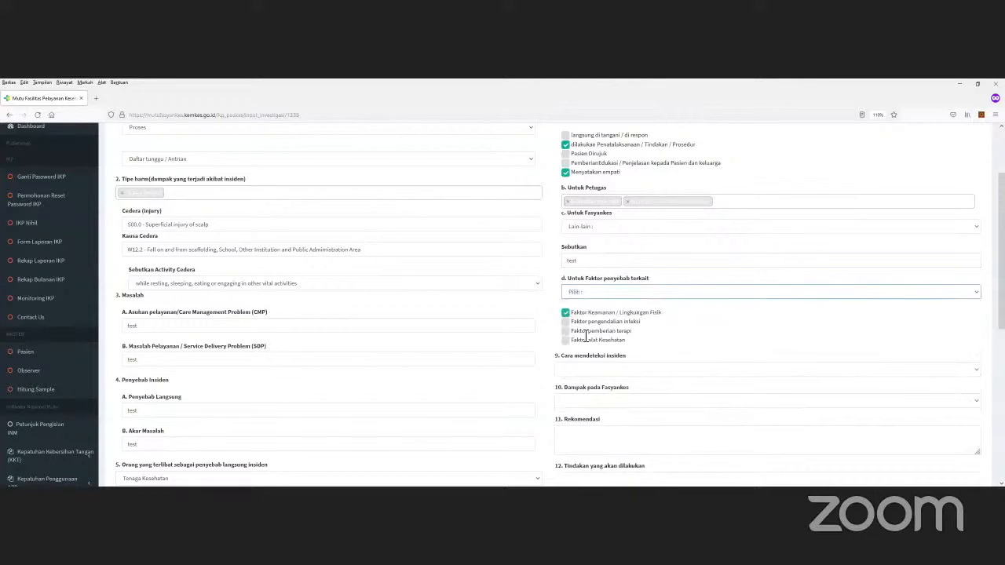
click(576, 332)
scroll(753, 299, down, 2)
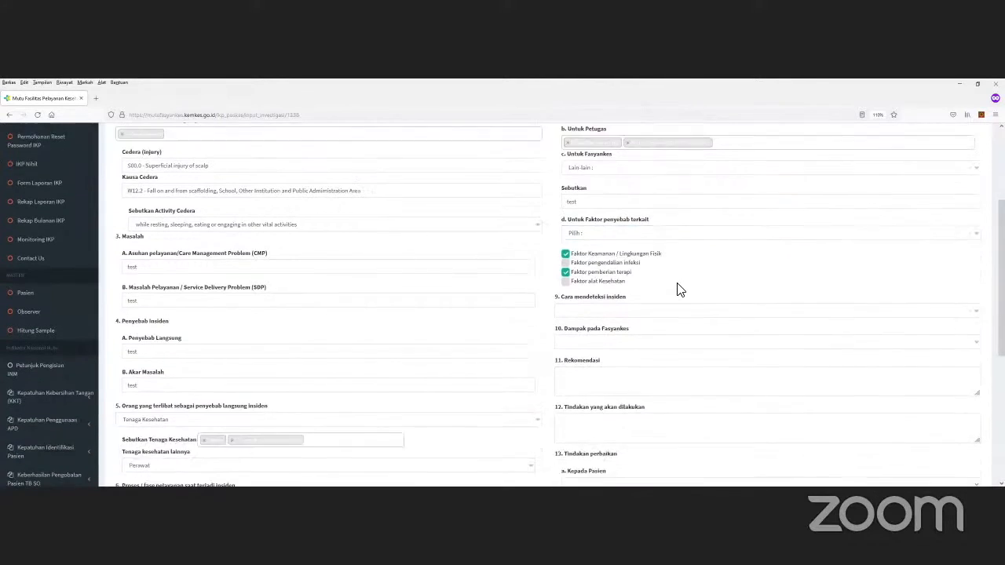
scroll(659, 291, down, 1)
click(590, 230)
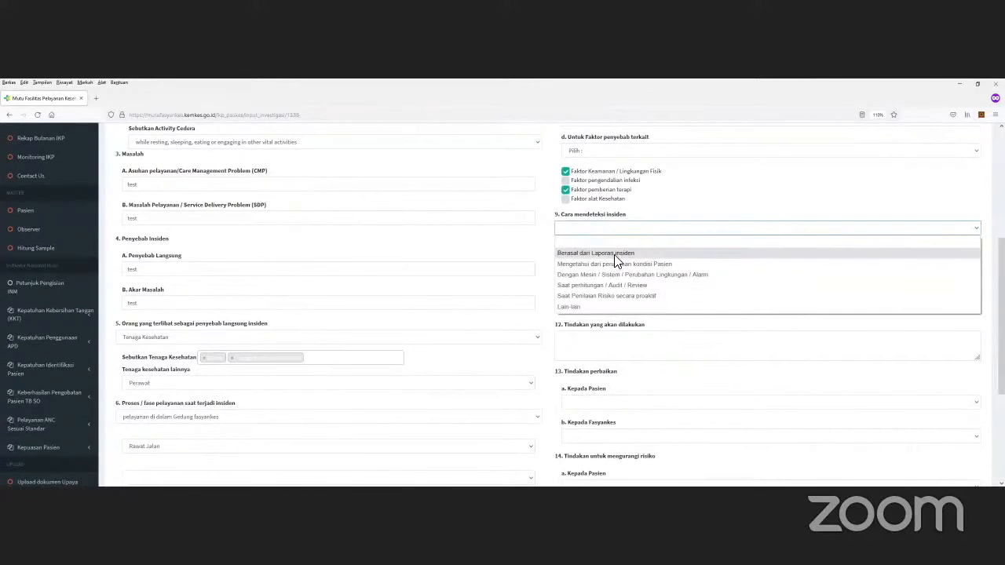
Step: Set detection to Berasal dari Laporan insiden and facility impact to Keluhandan complain
click(615, 255)
scroll(628, 236, down, 1)
click(611, 215)
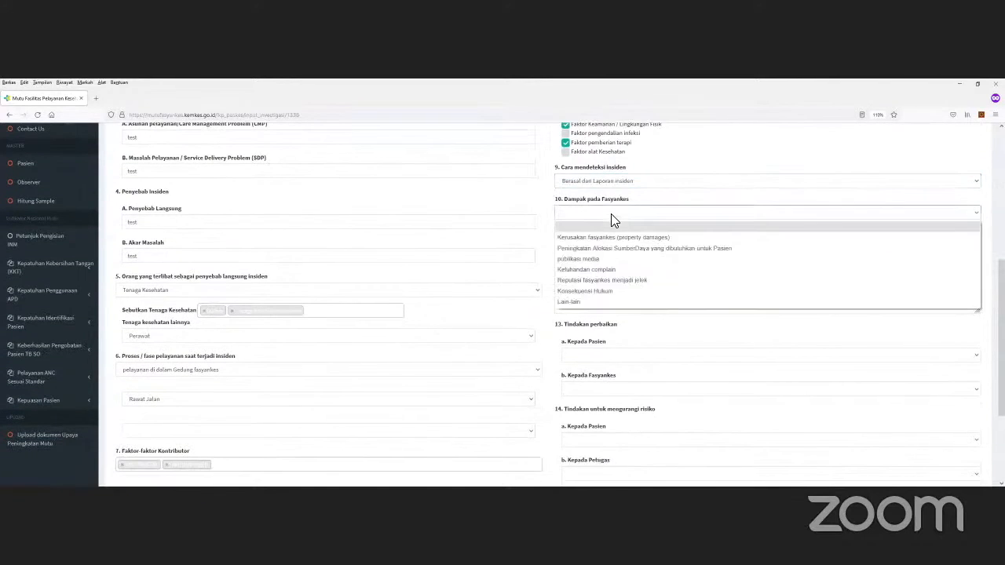
click(598, 270)
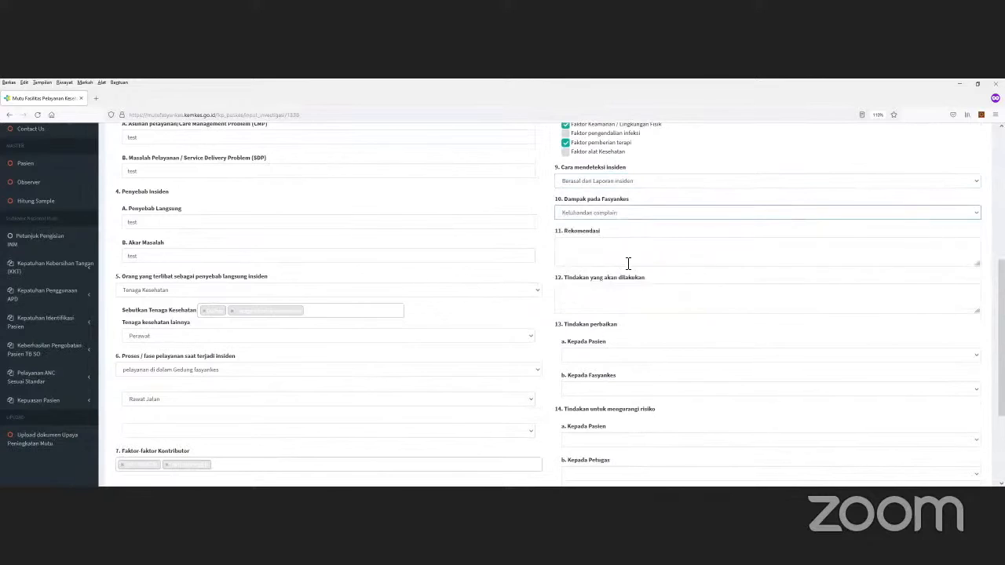
Step: Enter 'test test' in both the recommendation and planned actions fields
scroll(637, 241, down, 1)
click(614, 212)
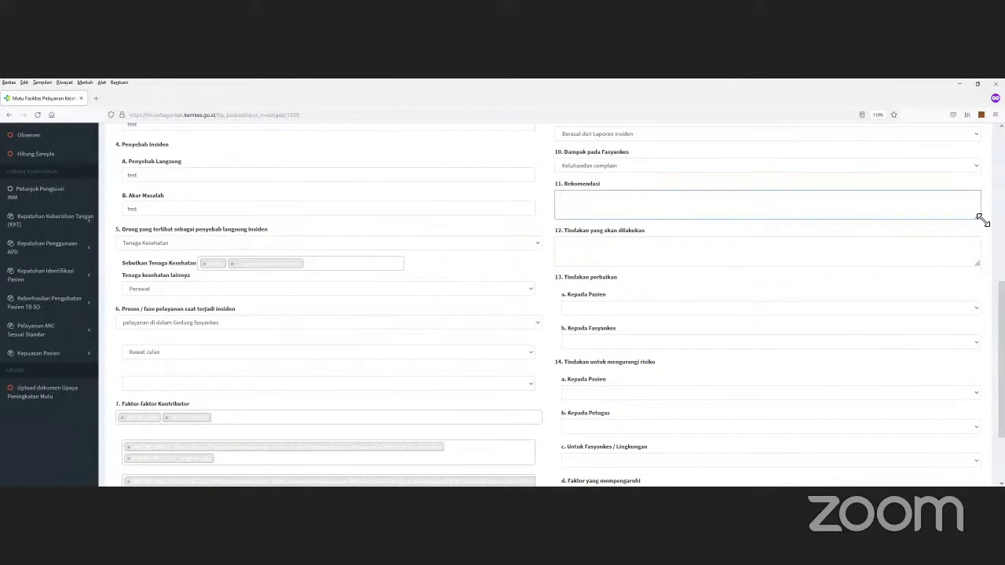
drag(982, 220, 991, 250)
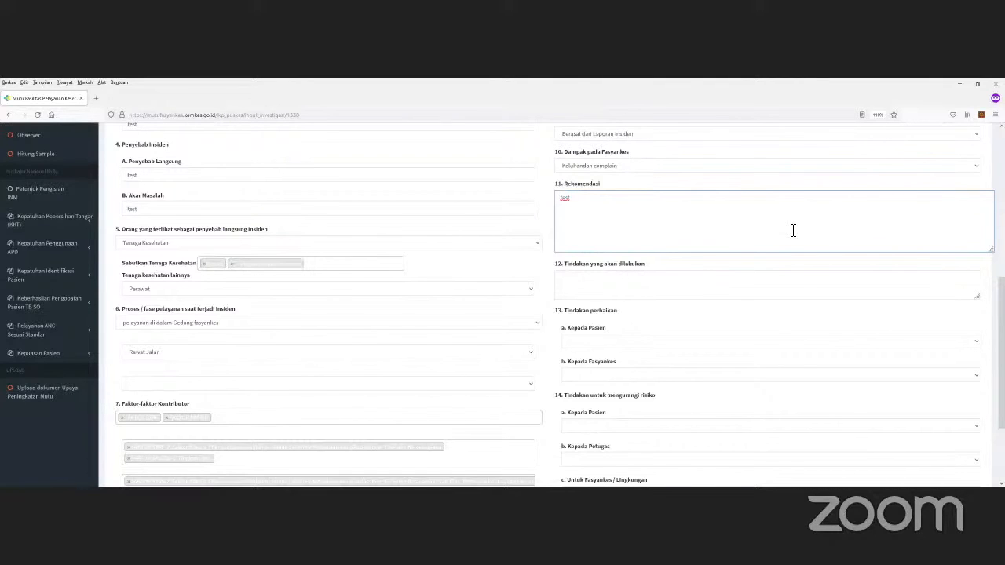
text(st)
click(663, 291)
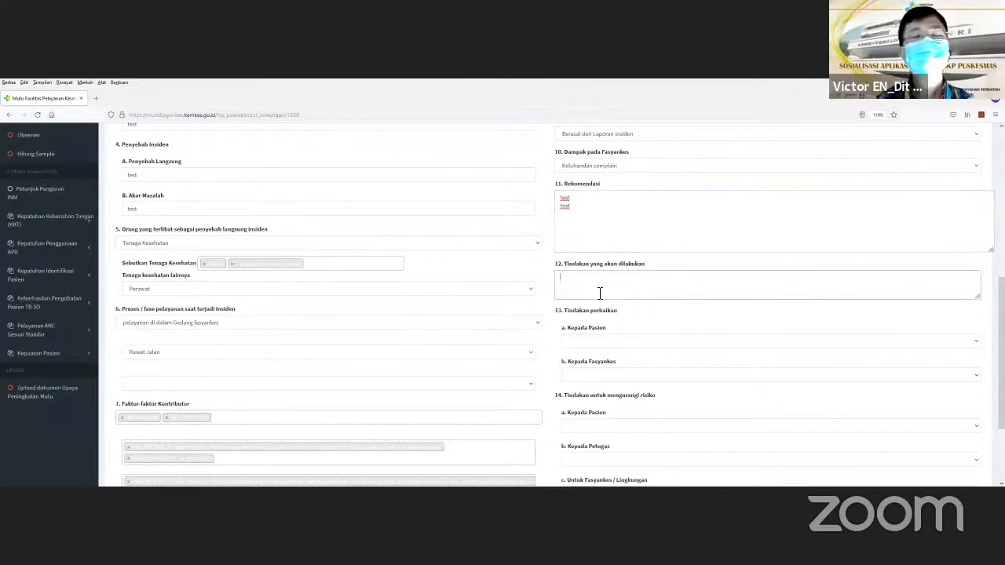
scroll(628, 252, down, 2)
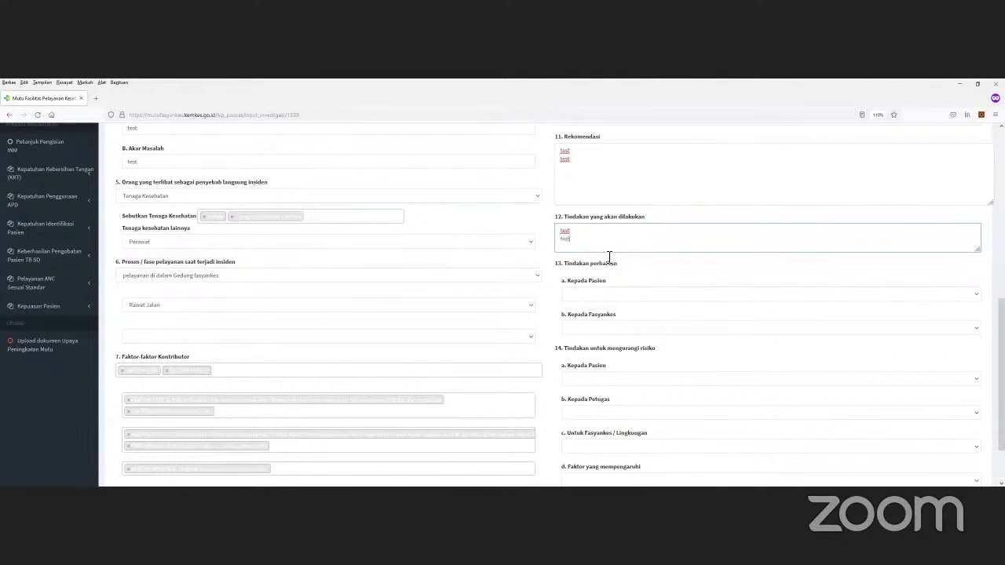
scroll(598, 300, down, 2)
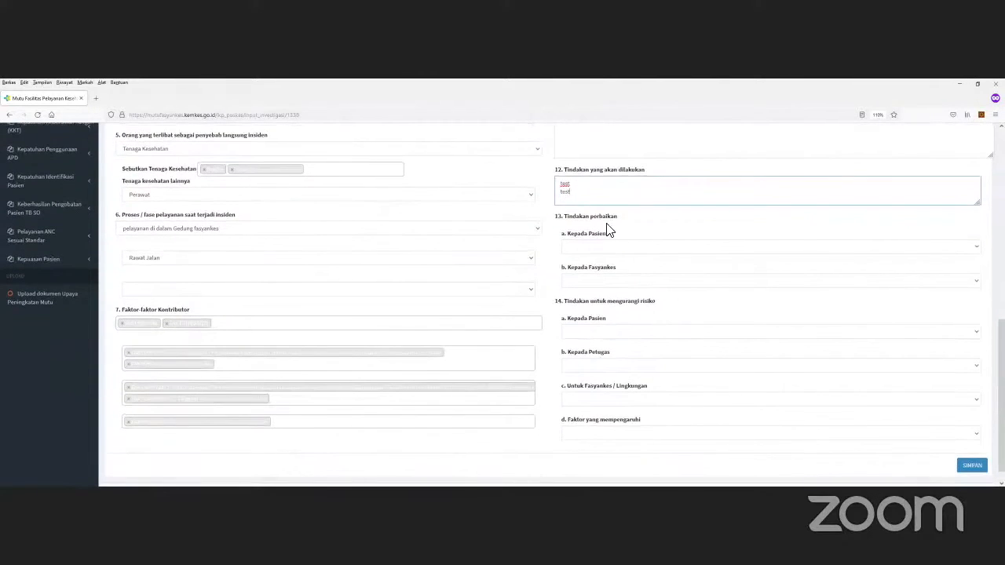
Step: Pick the patient corrective action, and mark Debriefing / konseling petugas and Perubahan Budaya as facility corrective actions
click(594, 250)
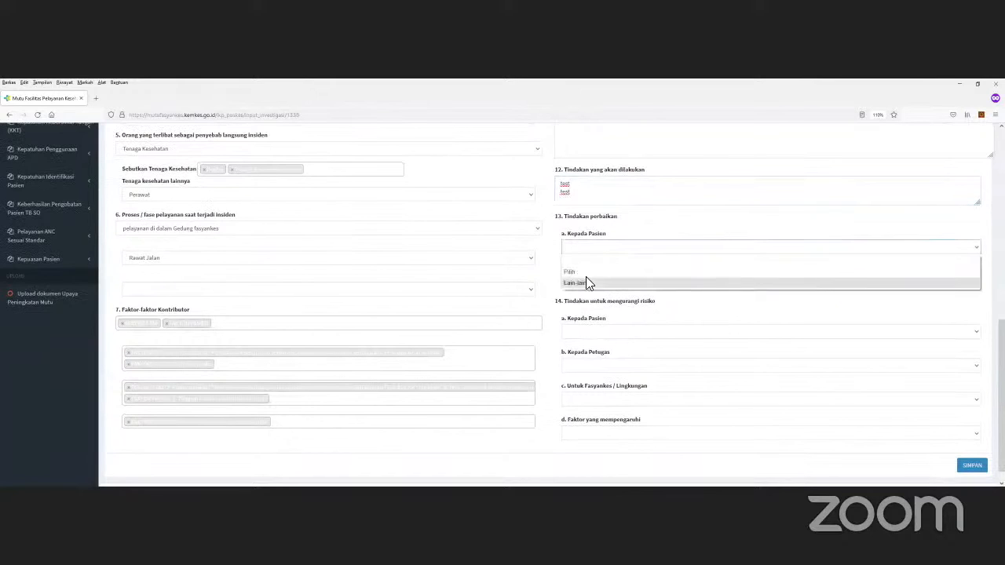
click(586, 280)
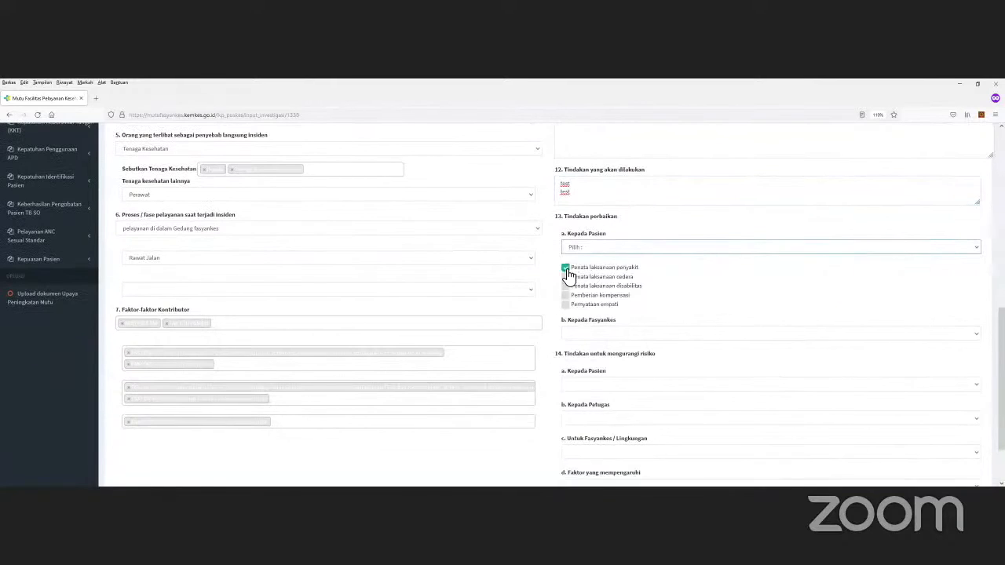
scroll(589, 263, down, 3)
click(595, 263)
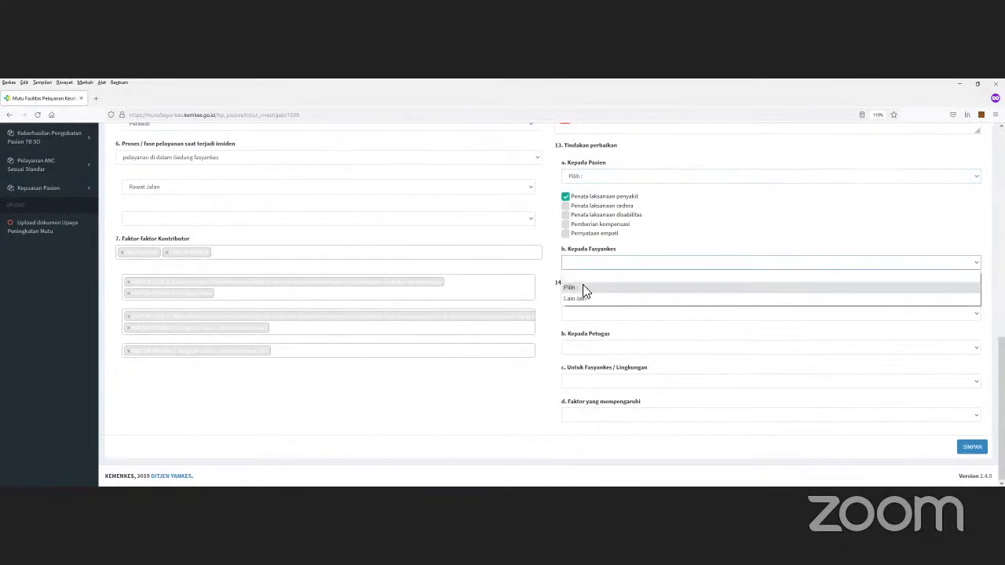
click(575, 299)
click(565, 311)
click(568, 341)
scroll(571, 346, down, 3)
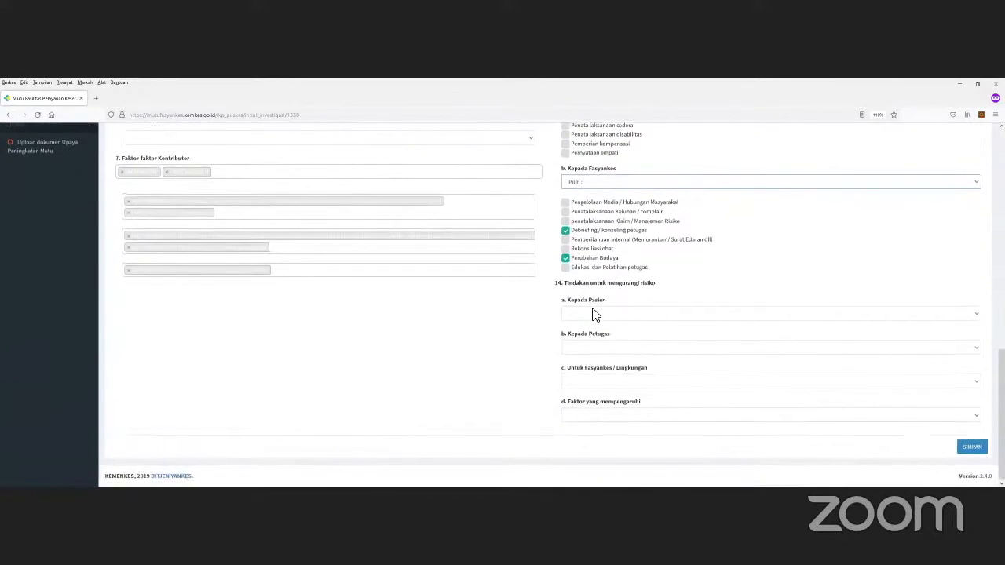
Step: Tick pemberian edukasi / pelatihan for the patient, and Pelatihan and Supervisi as staff risk-reduction actions
click(594, 314)
click(579, 341)
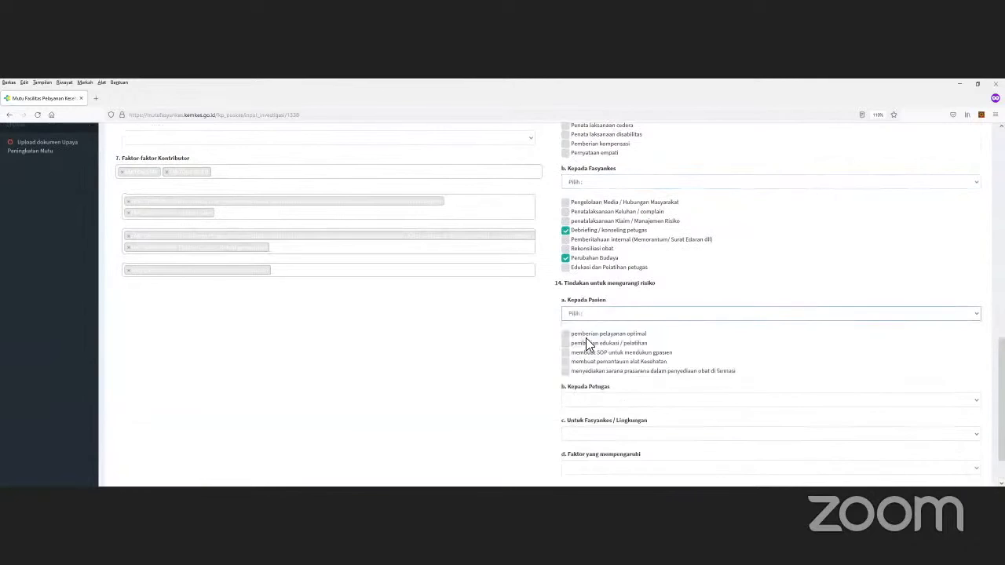
scroll(581, 311, down, 2)
click(566, 291)
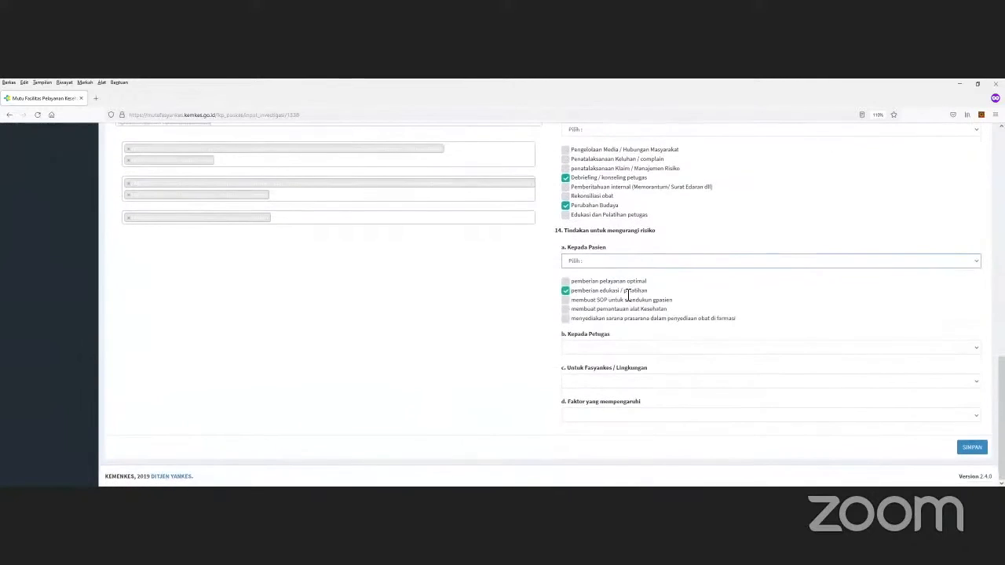
click(599, 351)
click(581, 379)
click(565, 378)
click(566, 387)
Step: Tick Melakukan RCA and Pengaturan akses kepada Regulasi for facility, and ketersediaan sarana prasarana for influencing factors
scroll(605, 343, down, 2)
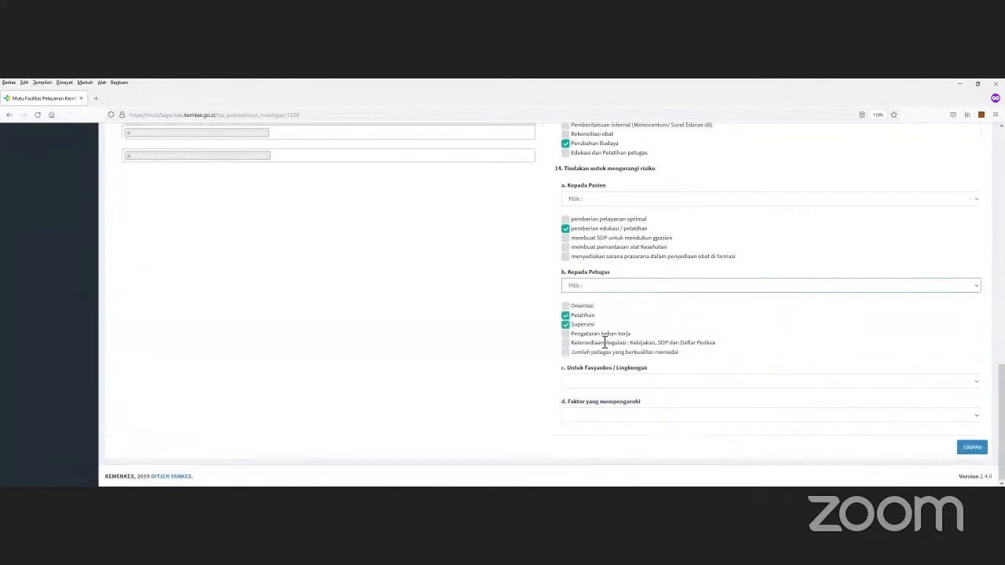
click(584, 382)
click(581, 415)
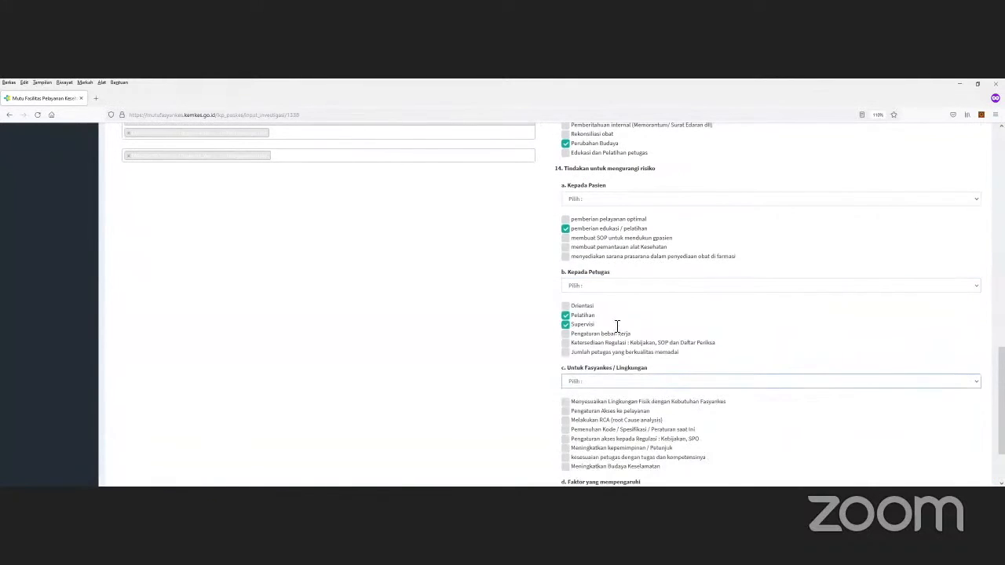
scroll(612, 330, down, 2)
click(565, 339)
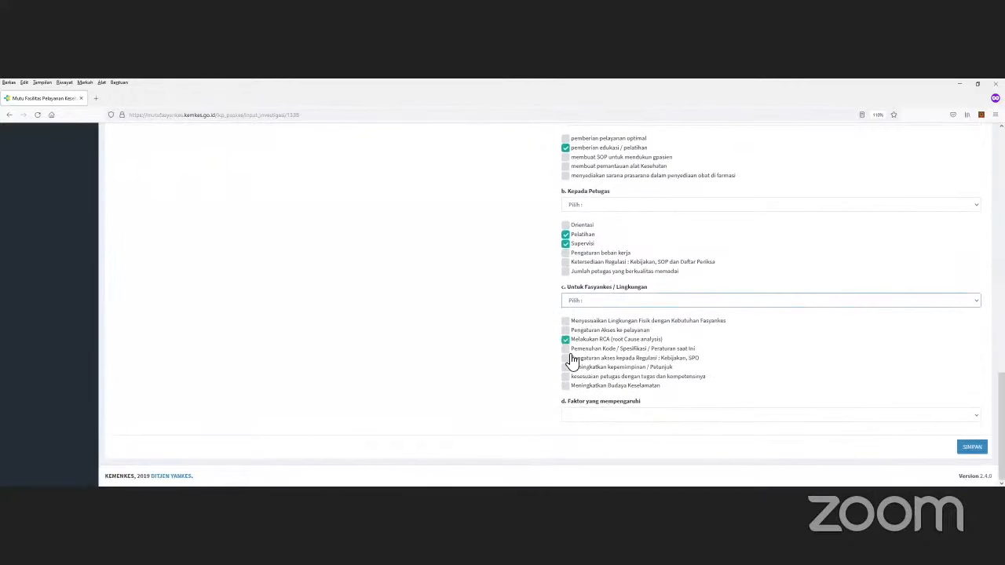
click(565, 358)
click(585, 418)
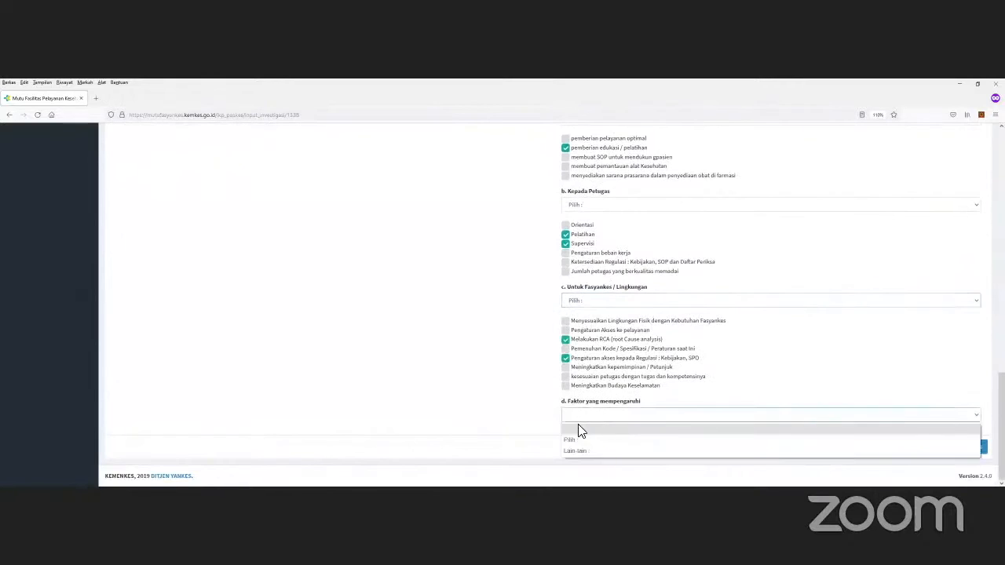
click(573, 437)
scroll(585, 392, down, 1)
click(565, 410)
Step: Review the completed form and save the investigation results with SIMPAN
scroll(665, 235, up, 10)
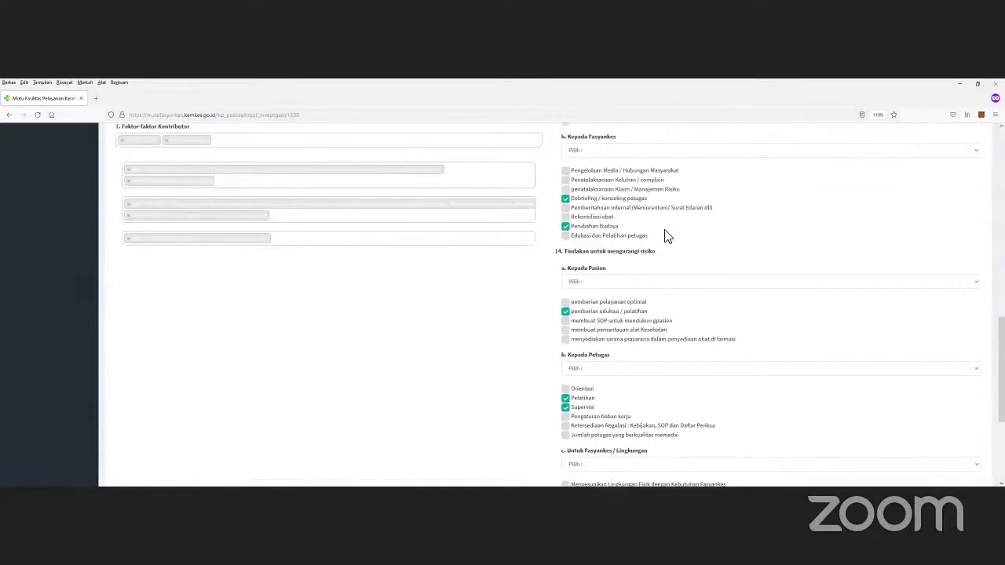
scroll(549, 220, up, 10)
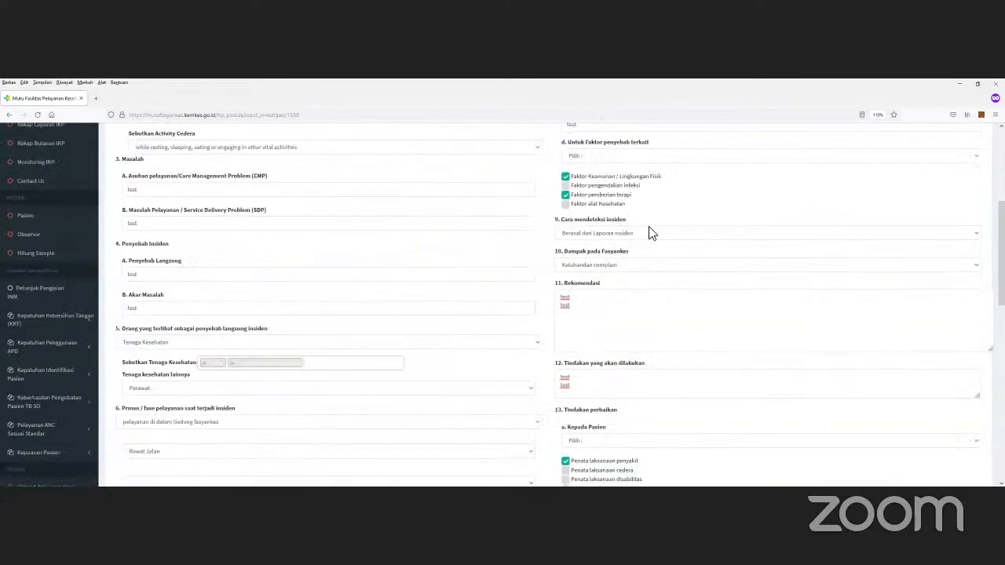
scroll(785, 247, up, 3)
scroll(903, 271, down, 10)
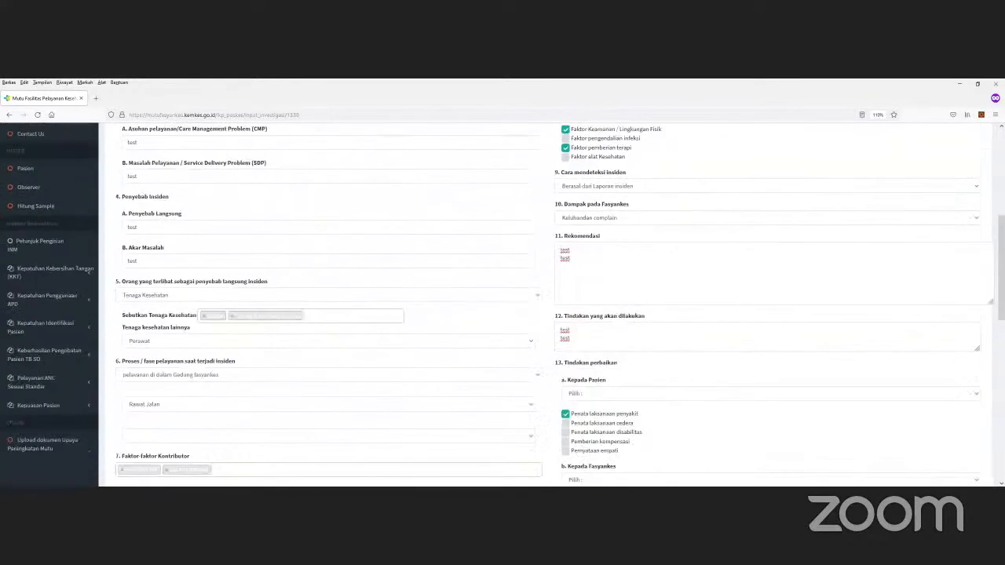
scroll(979, 449, down, 10)
click(970, 446)
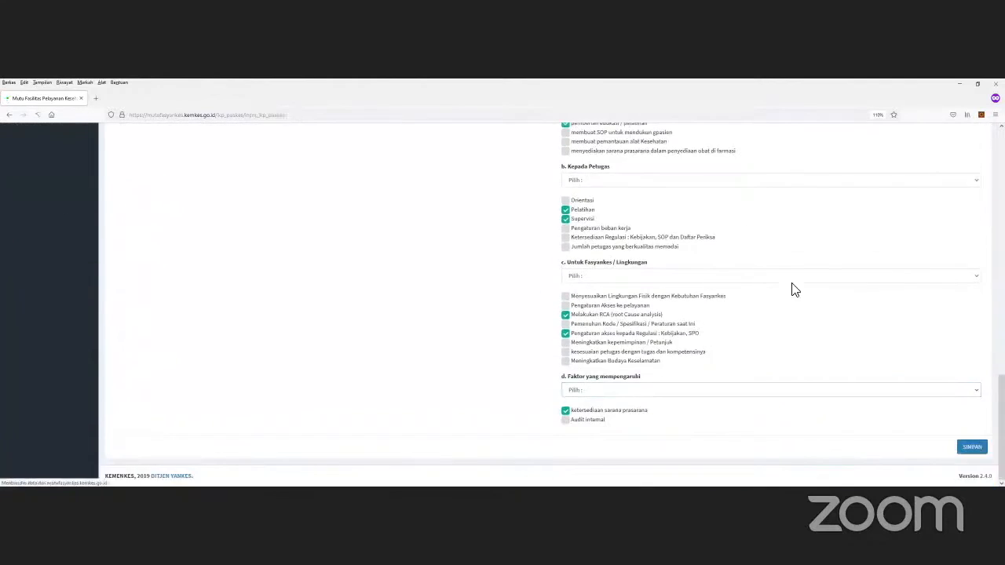
Step: View the first incident's Hasil Investigasi, then return to the incident history list
scroll(738, 214, down, 5)
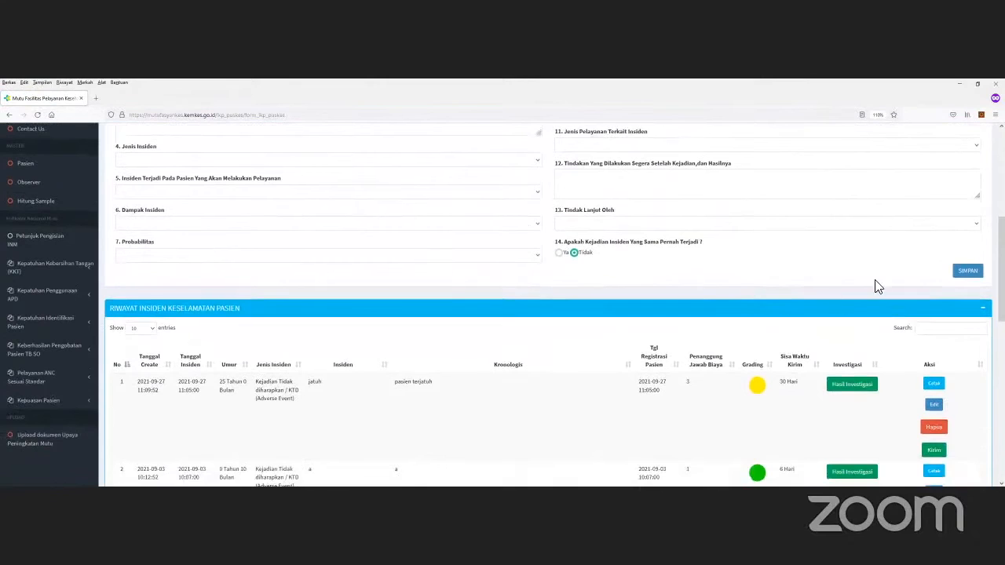
click(860, 391)
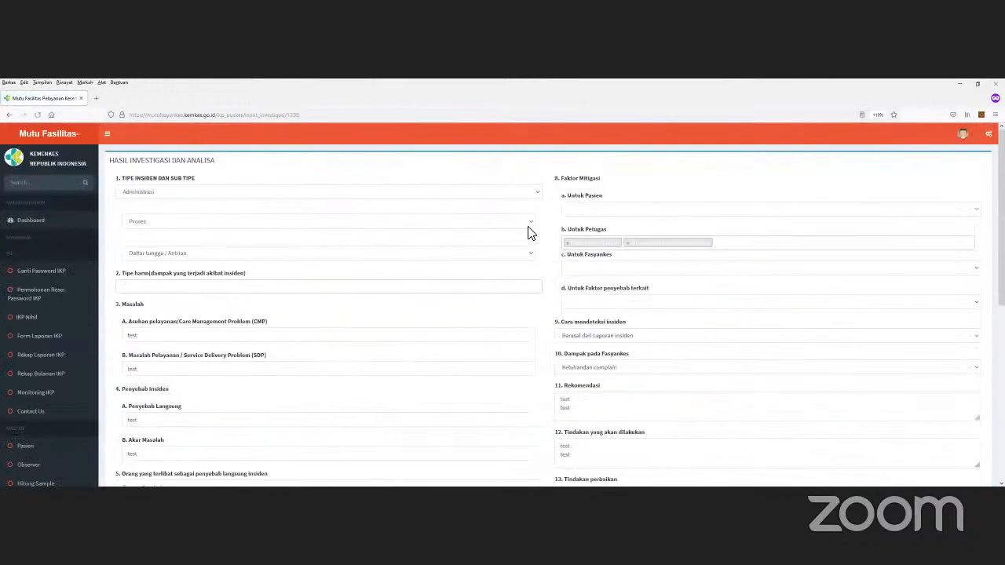
scroll(565, 223, down, 5)
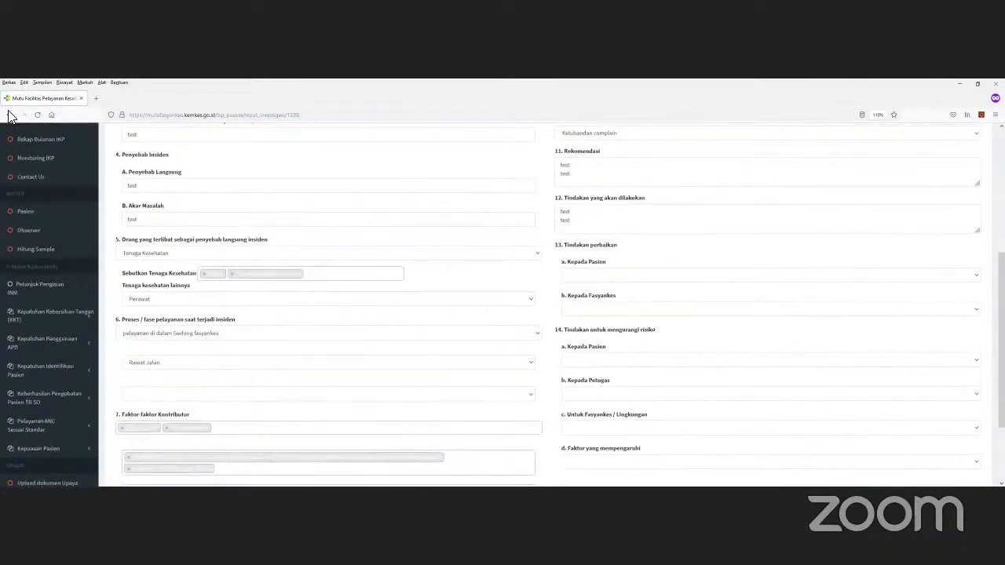
scroll(565, 223, up, 5)
click(10, 114)
scroll(954, 282, down, 5)
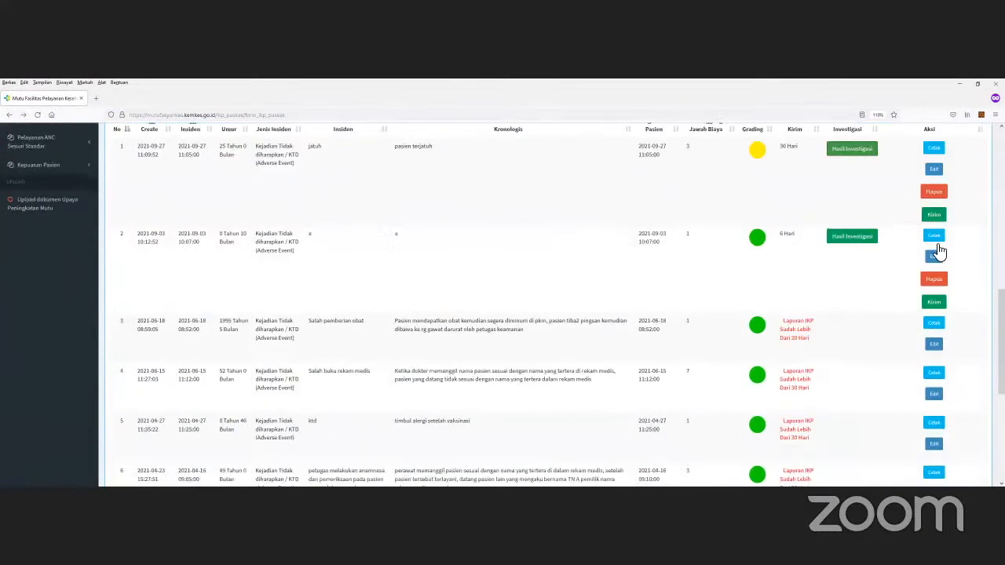
scroll(940, 250, up, 1)
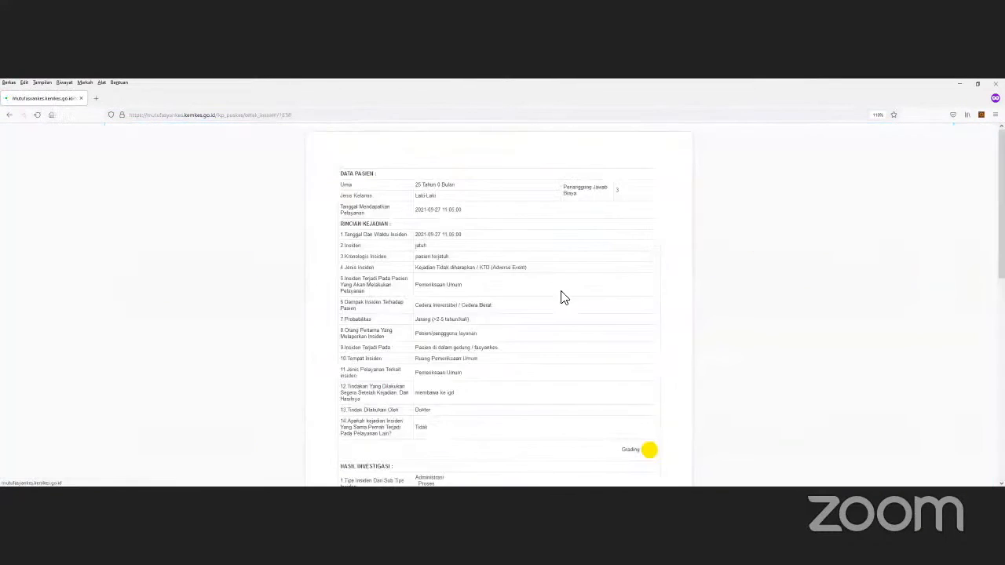
Step: Read through the Cetak printable view of the fall incident, then go back
click(558, 295)
scroll(510, 267, down, 8)
scroll(471, 271, down, 1)
scroll(432, 222, up, 3)
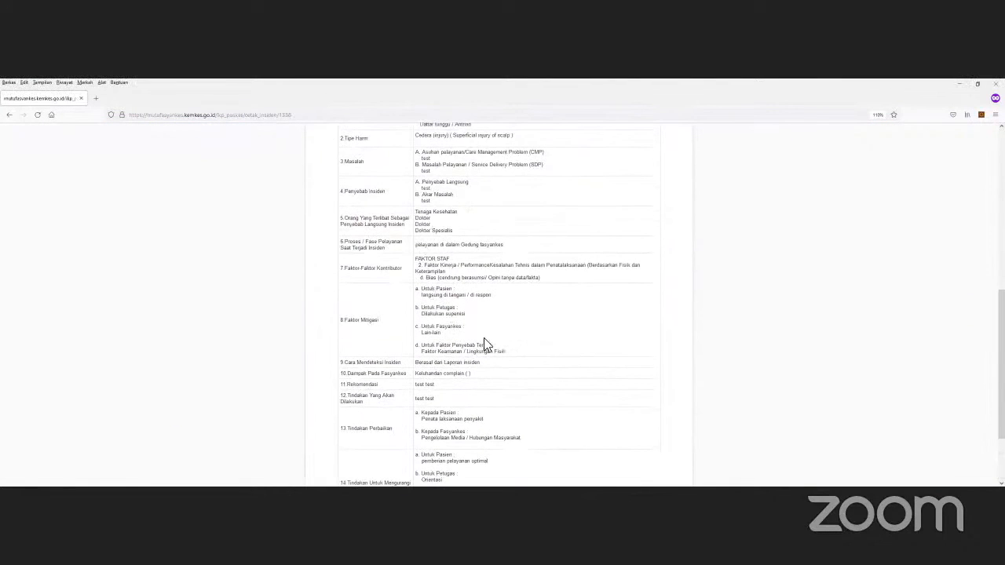
scroll(463, 318, down, 2)
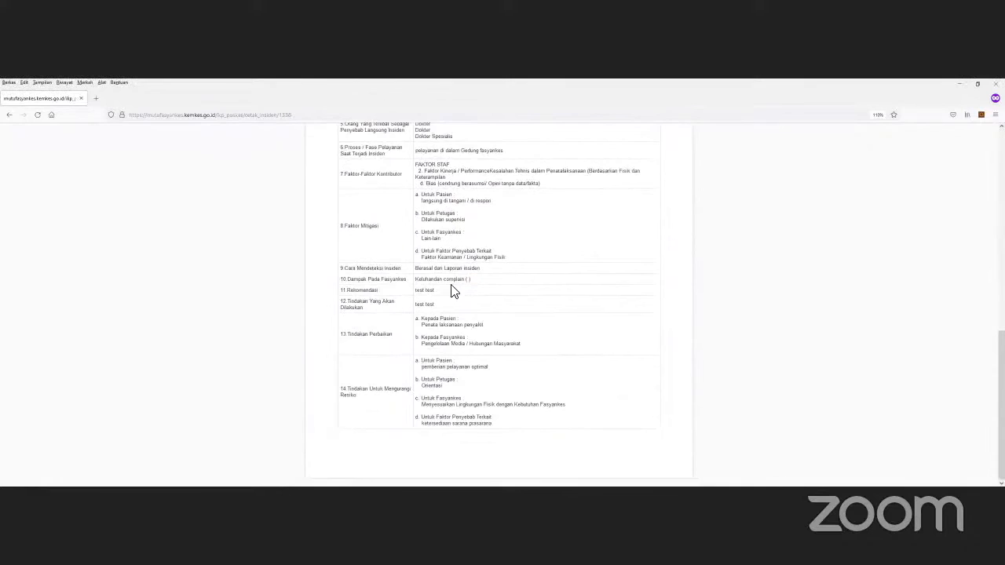
scroll(443, 287, up, 6)
scroll(9, 134, up, 1)
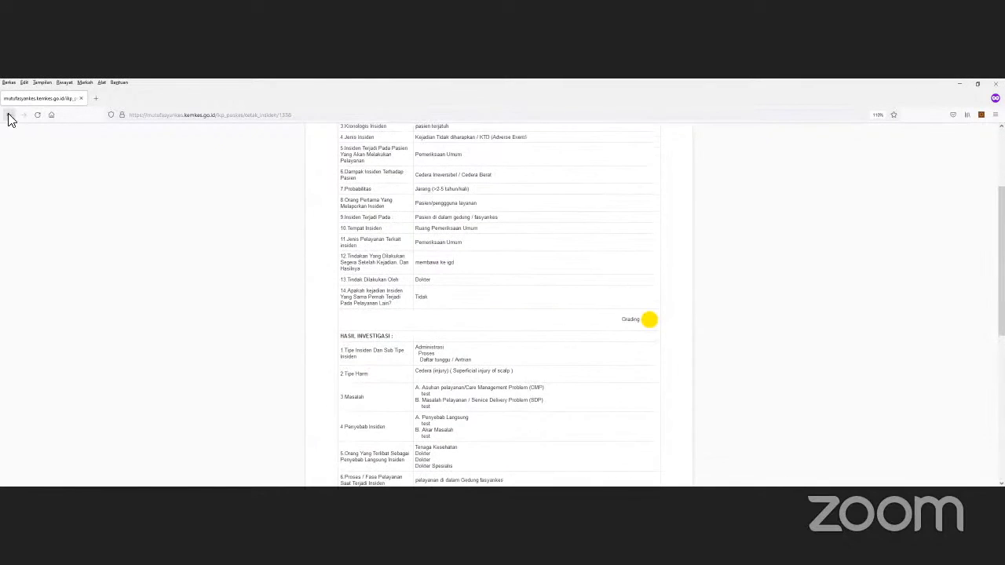
click(10, 117)
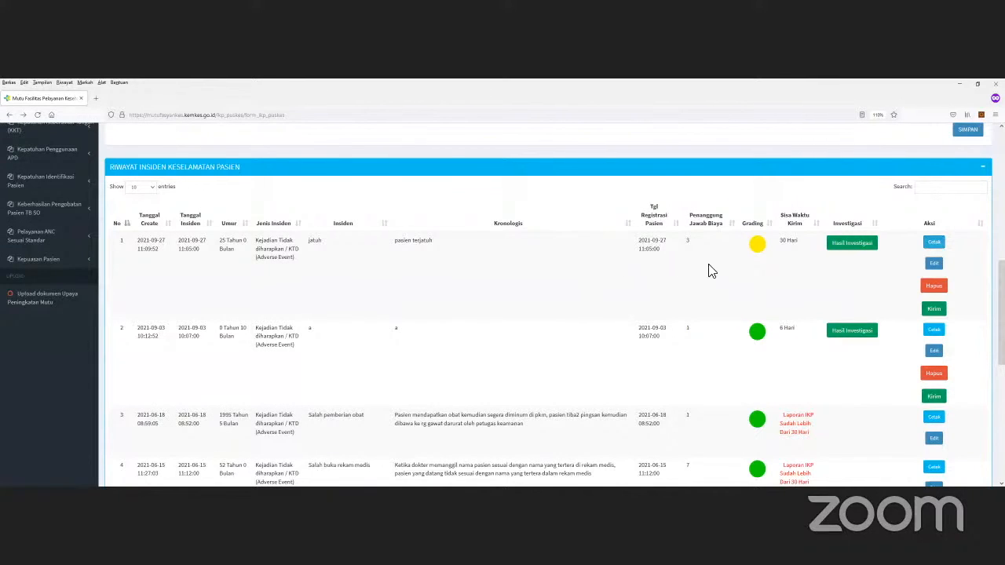
Step: Send the fall incident report to KNKP with Ya, Kirim and acknowledge the success message
click(935, 311)
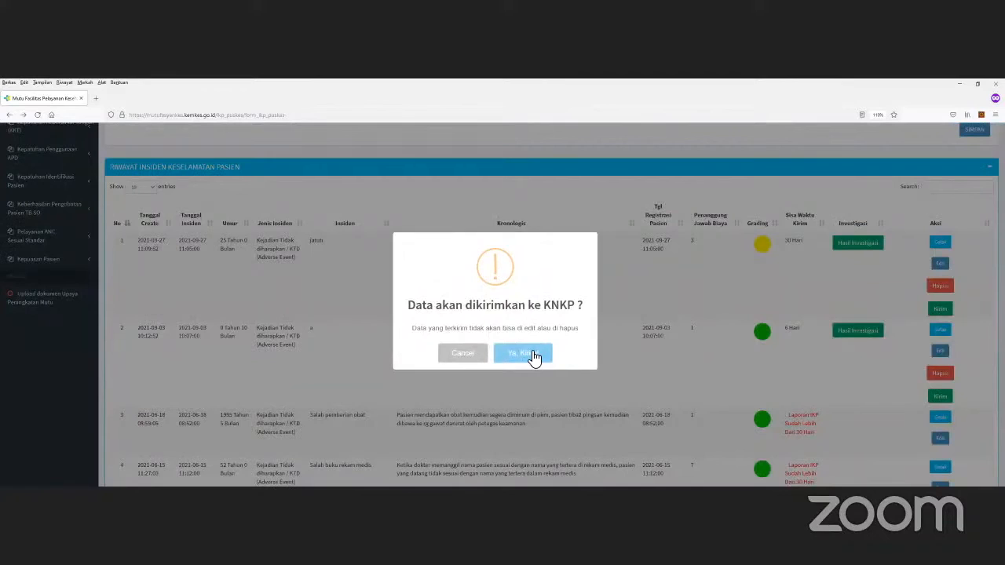
click(532, 356)
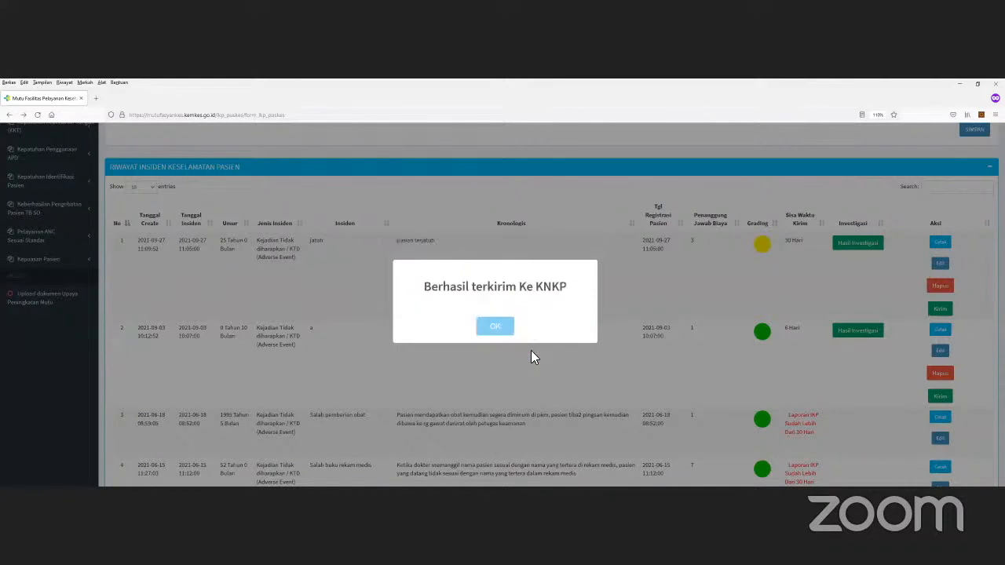
click(493, 326)
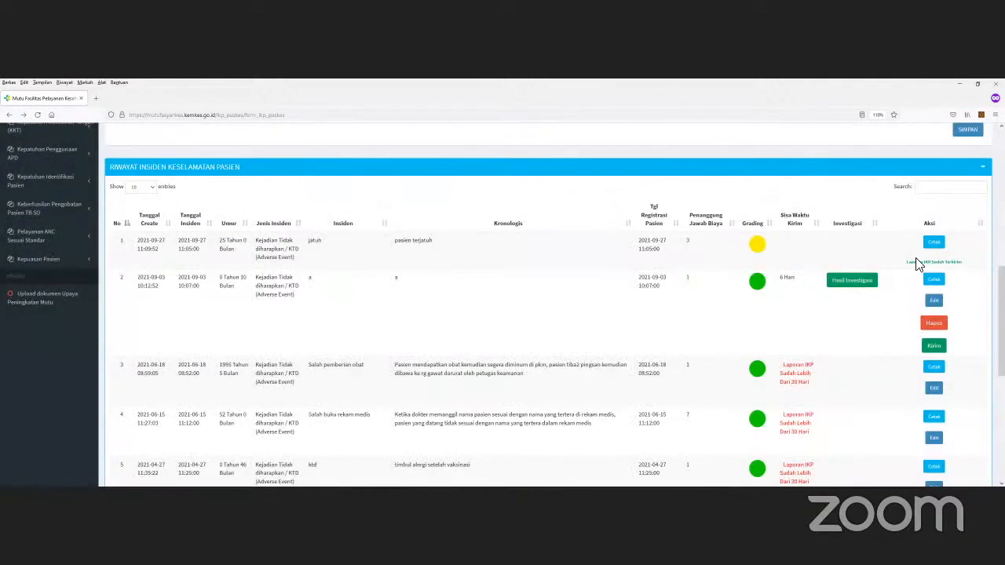
drag(978, 257, 906, 262)
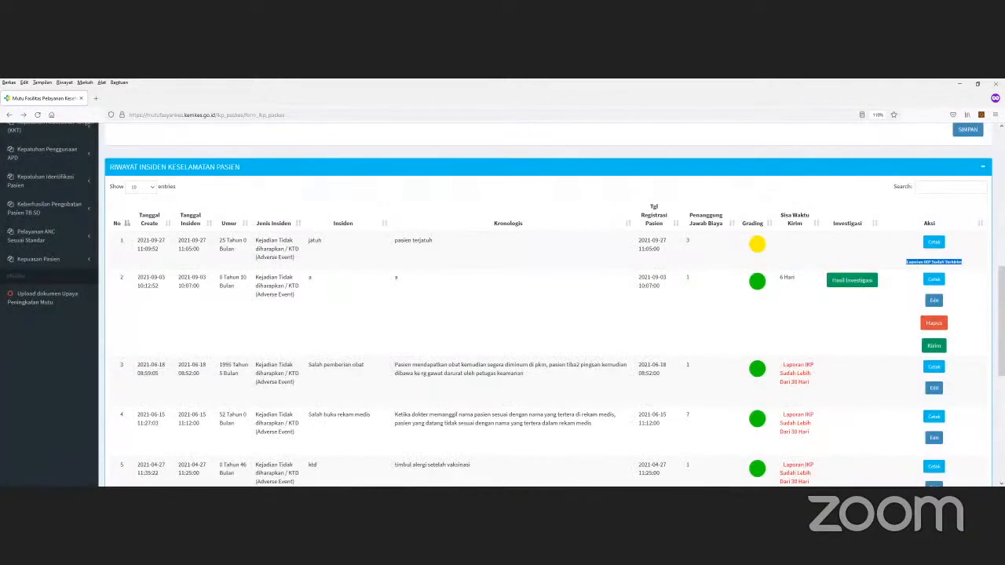
click(973, 265)
Step: Inspect row 3's overdue report status in the incident list
scroll(834, 206, down, 1)
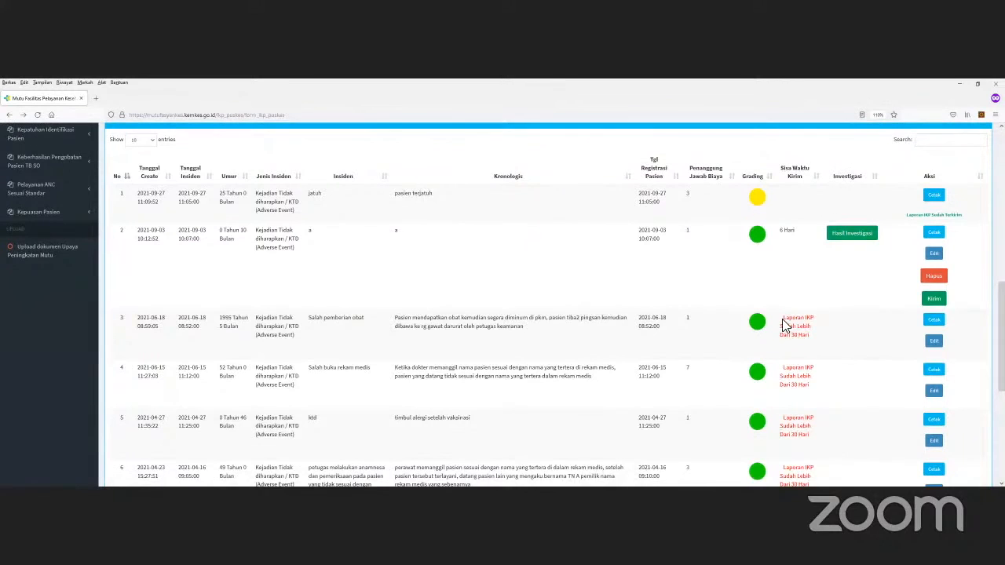
drag(783, 317, 810, 334)
click(814, 344)
drag(803, 339, 780, 317)
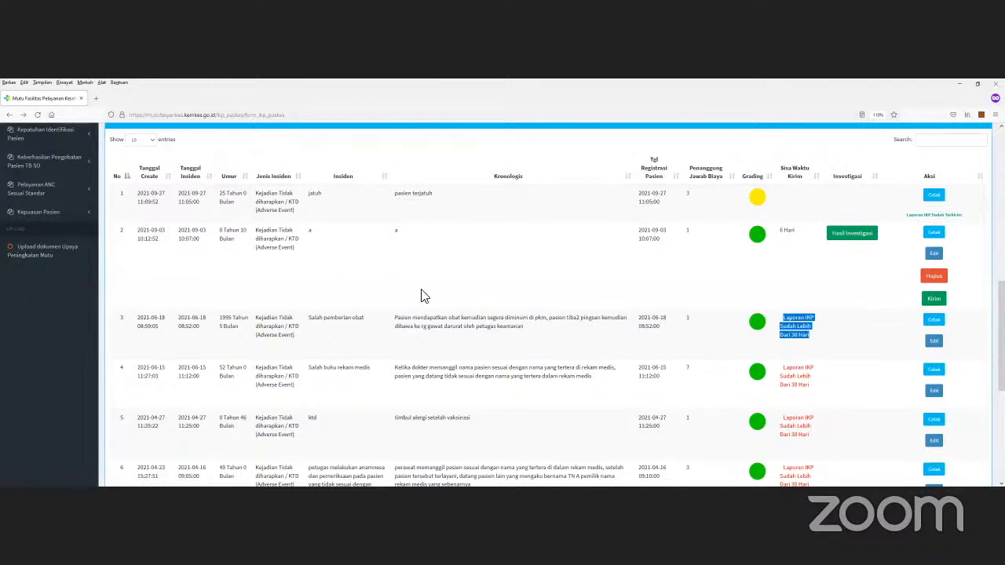
scroll(438, 294, down, 1)
scroll(432, 263, up, 5)
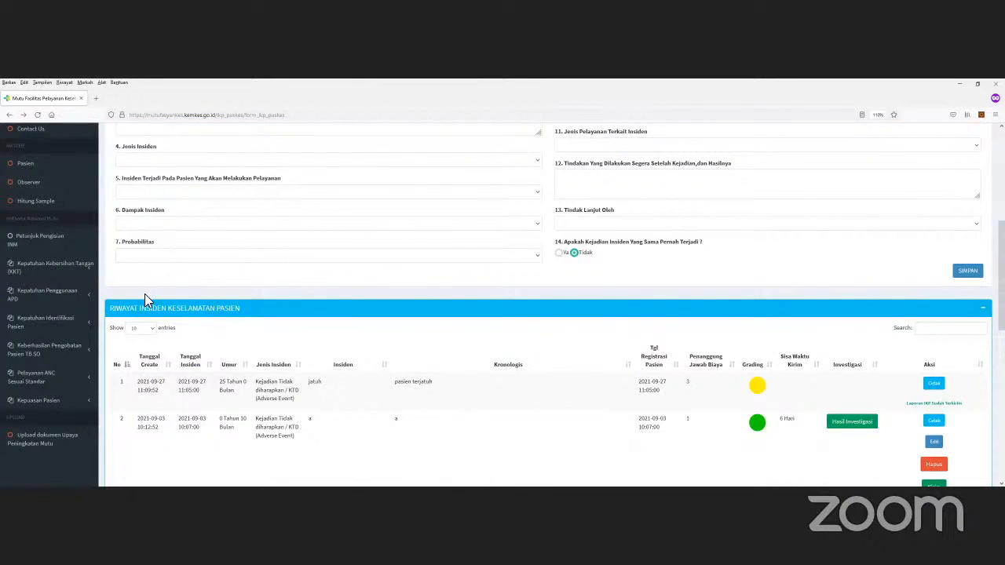
scroll(126, 289, up, 3)
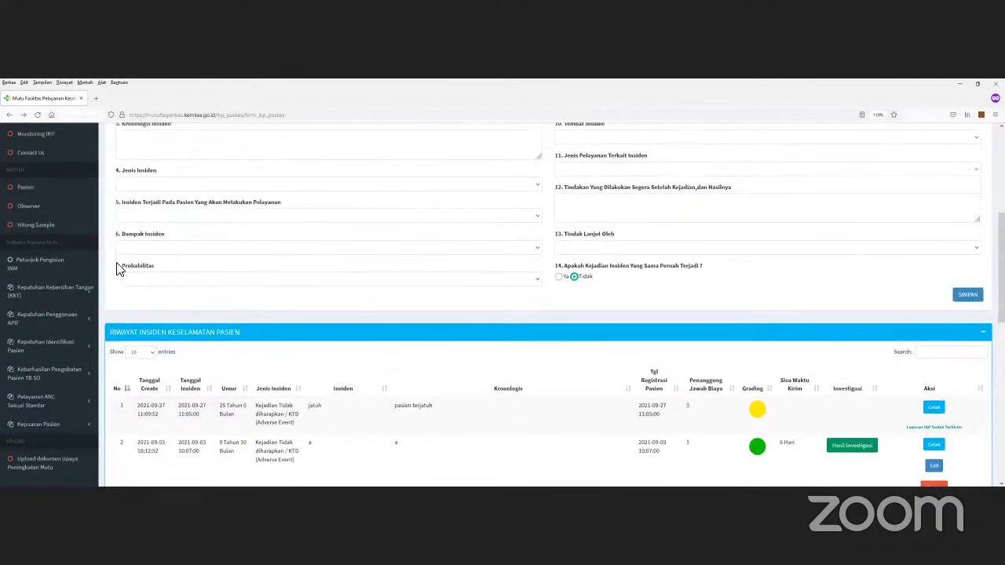
scroll(77, 276, up, 2)
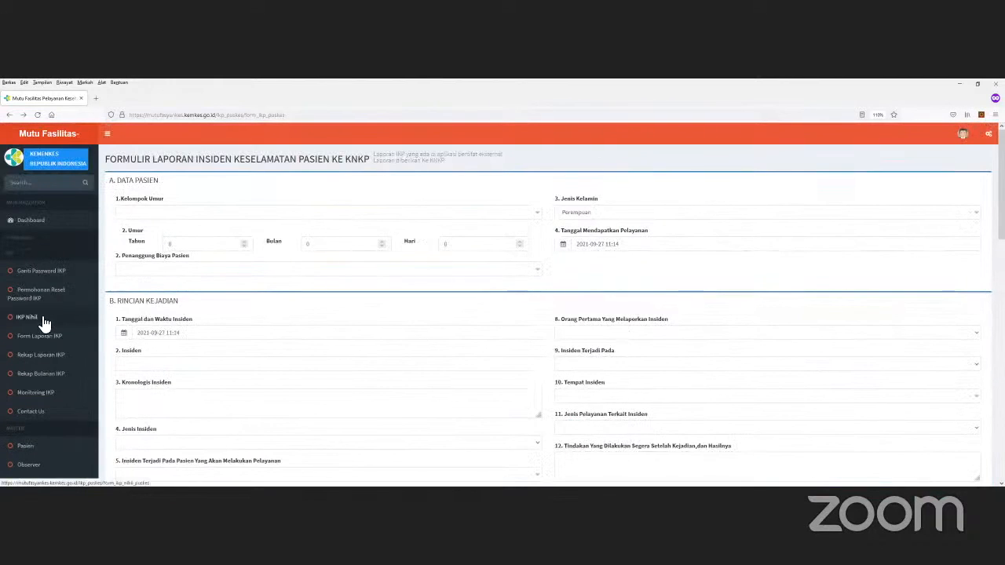
click(43, 321)
click(179, 220)
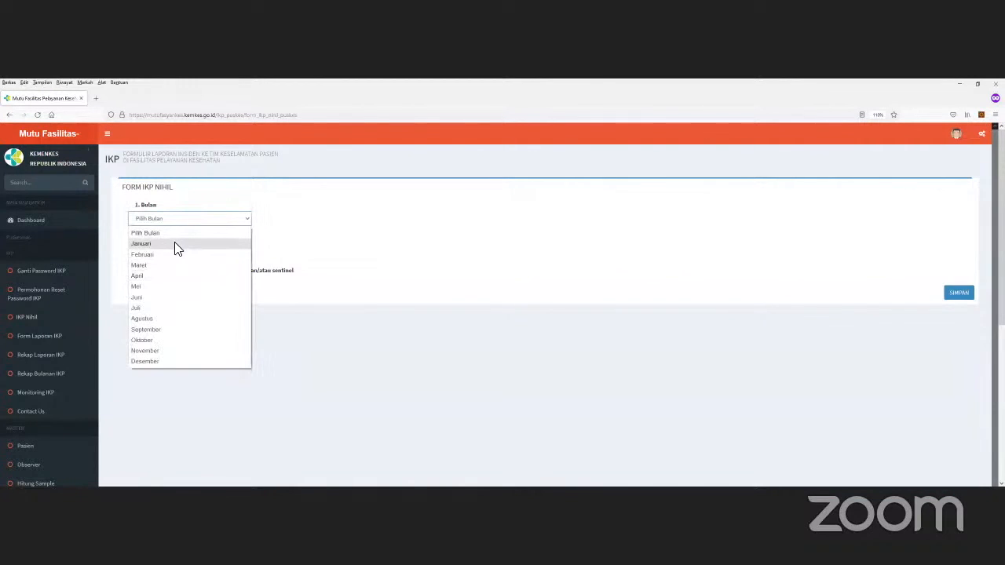
click(175, 243)
click(183, 223)
click(149, 287)
click(173, 254)
click(168, 289)
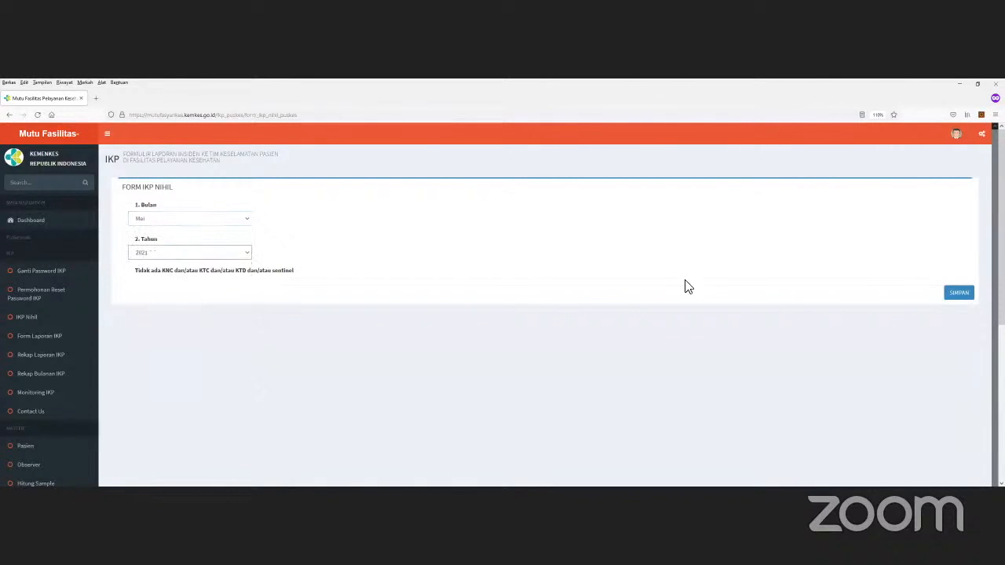
click(956, 293)
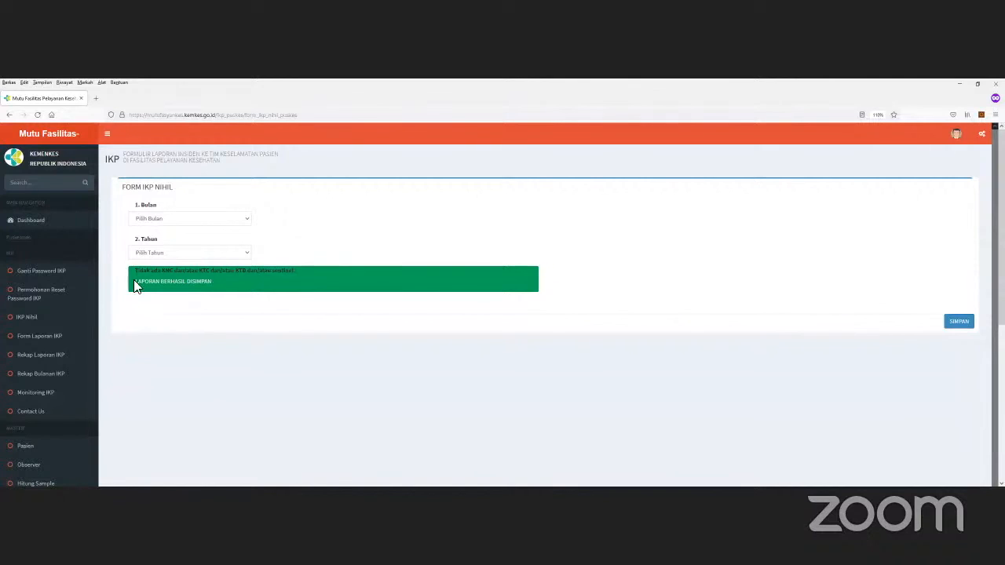
scroll(126, 295, down, 1)
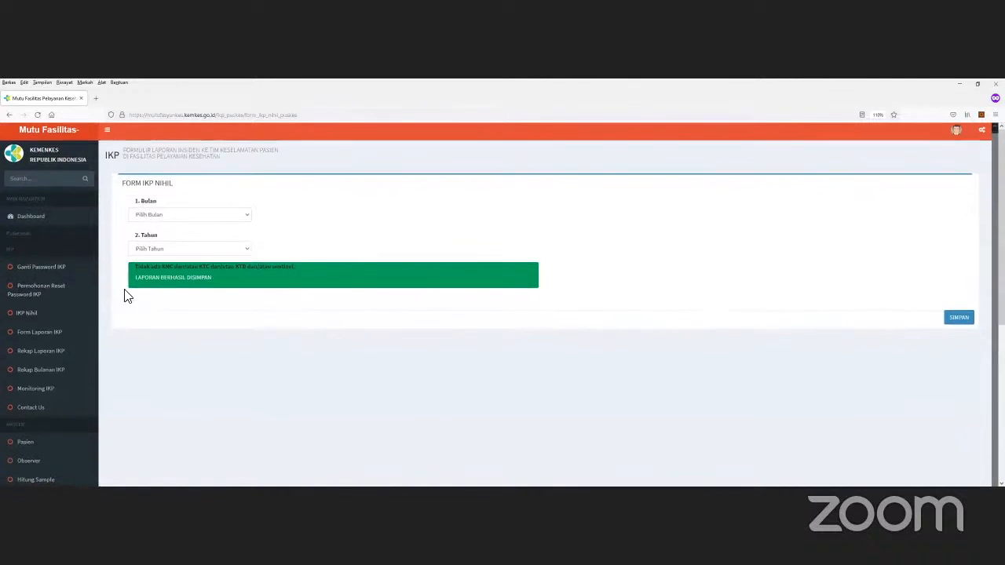
scroll(101, 297, down, 1)
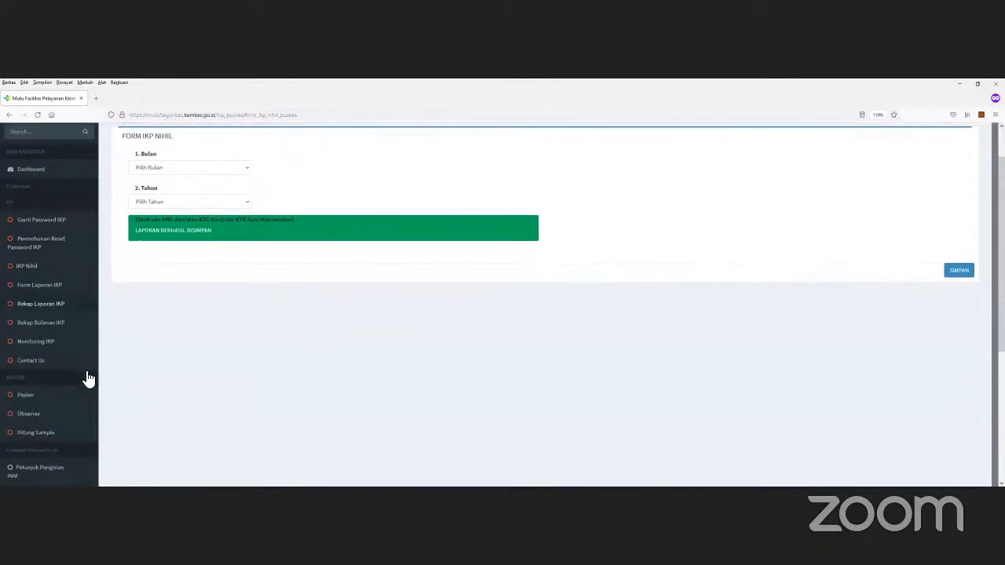
Step: Open Rekap Laporan IKP and scroll through its charts and table
click(70, 306)
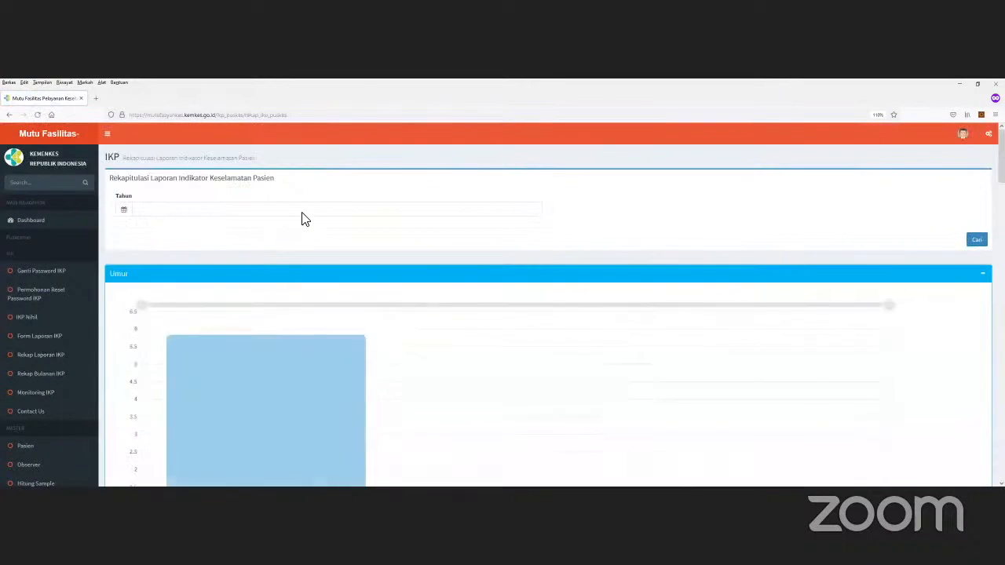
scroll(330, 204, down, 2)
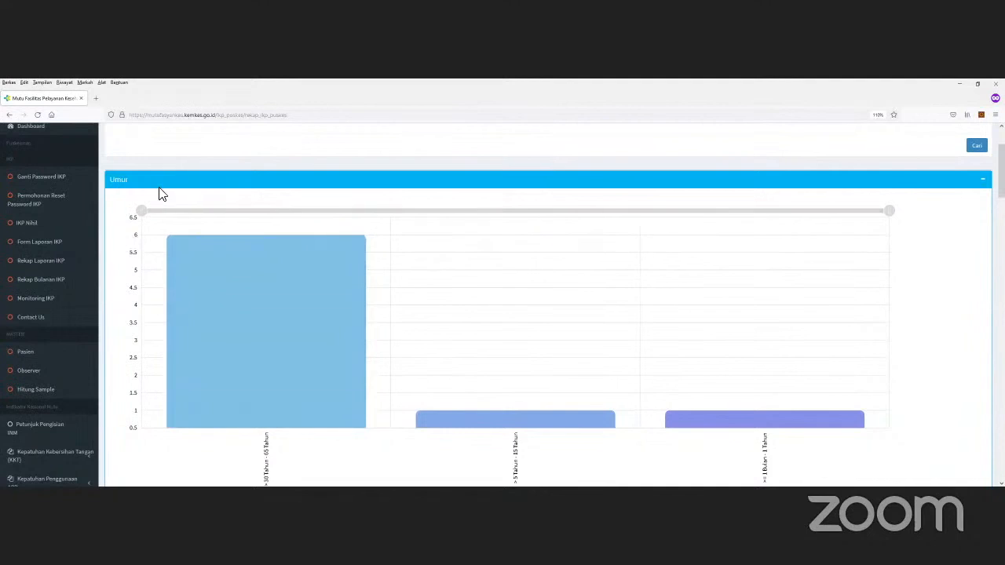
scroll(252, 193, down, 4)
scroll(225, 308, down, 7)
scroll(273, 237, down, 2)
scroll(228, 262, down, 1)
scroll(267, 256, down, 6)
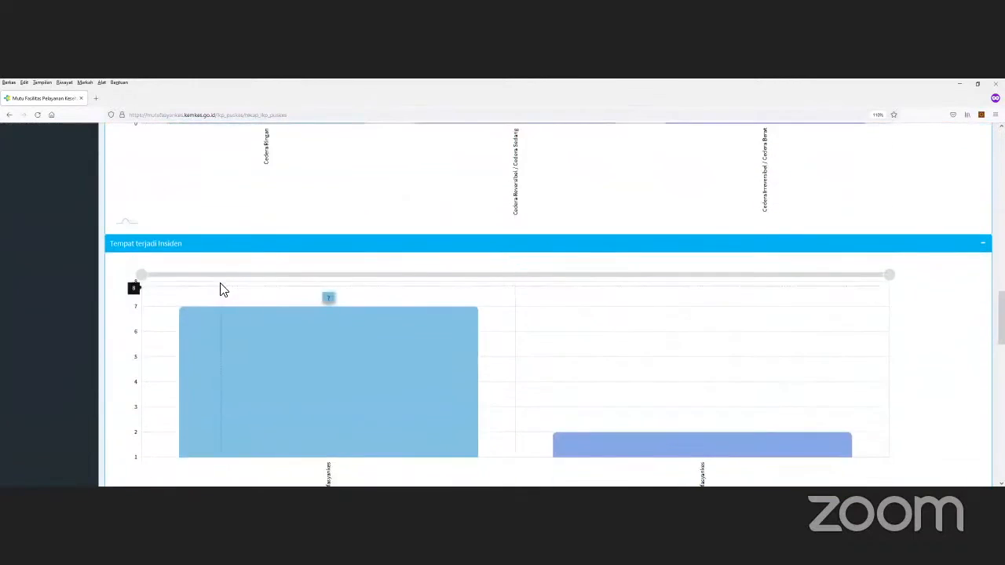
scroll(308, 265, down, 2)
scroll(365, 275, down, 2)
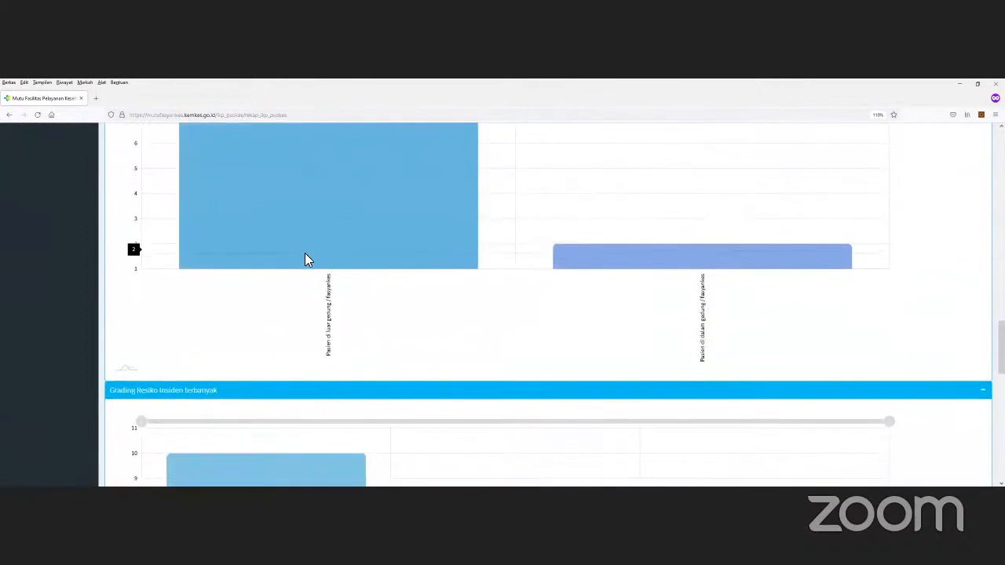
scroll(424, 298, up, 1)
scroll(366, 317, down, 3)
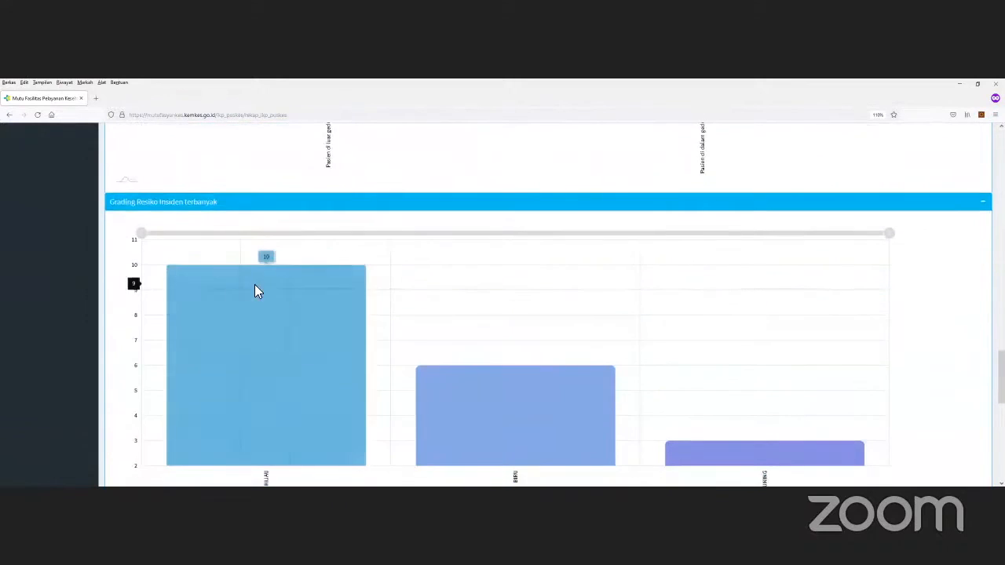
scroll(242, 290, down, 1)
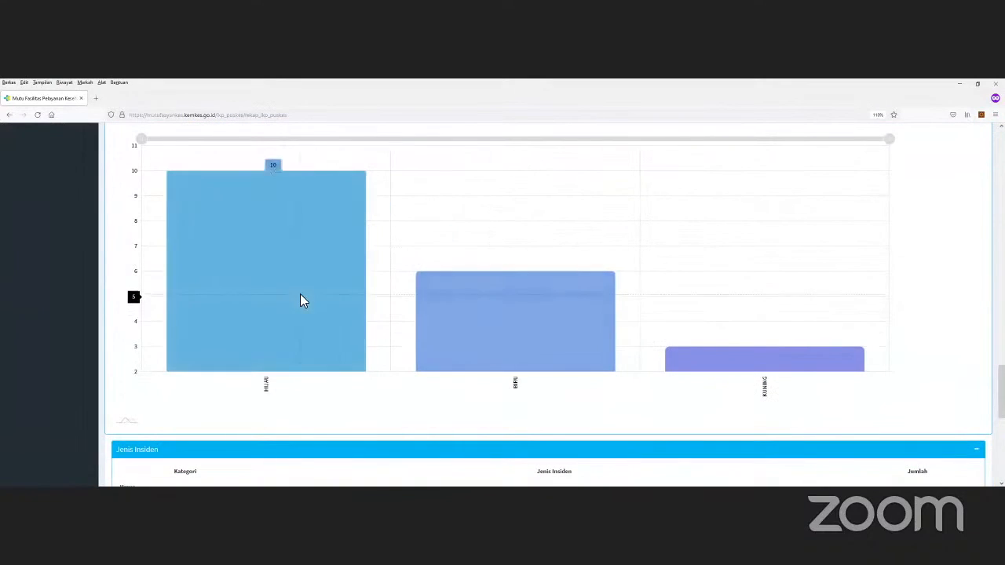
scroll(393, 318, down, 2)
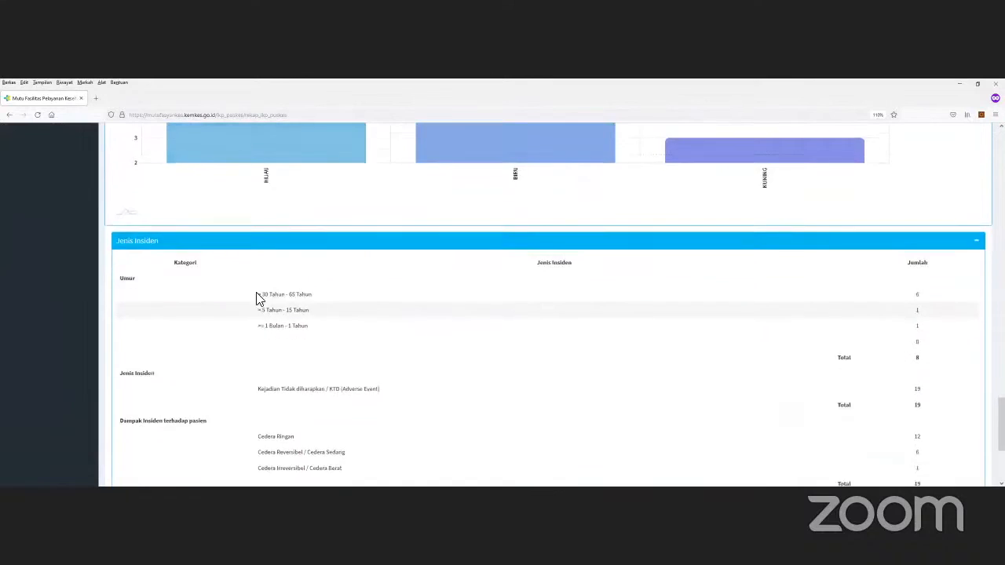
scroll(235, 310, down, 2)
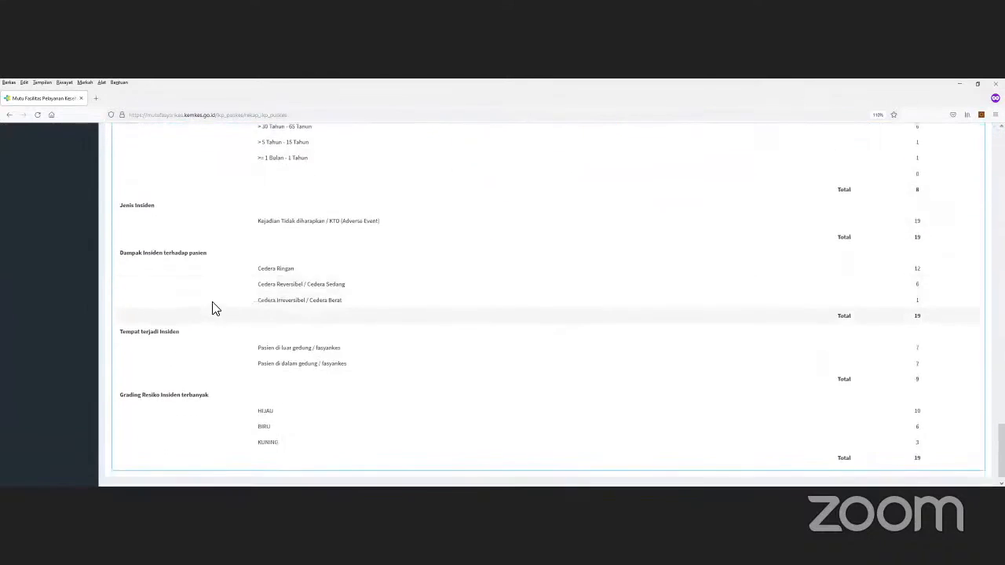
scroll(208, 299, up, 5)
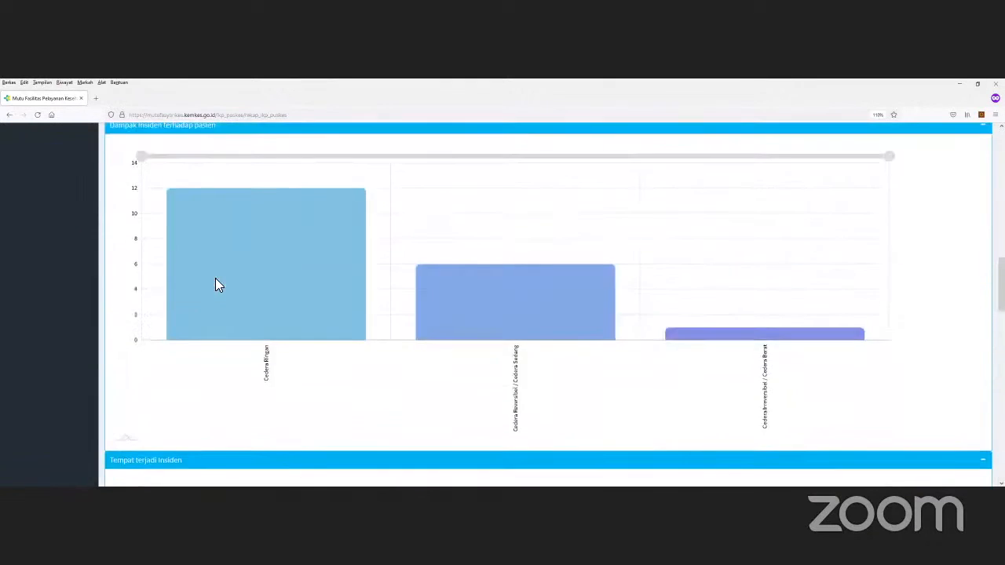
scroll(218, 274, up, 3)
scroll(94, 215, up, 3)
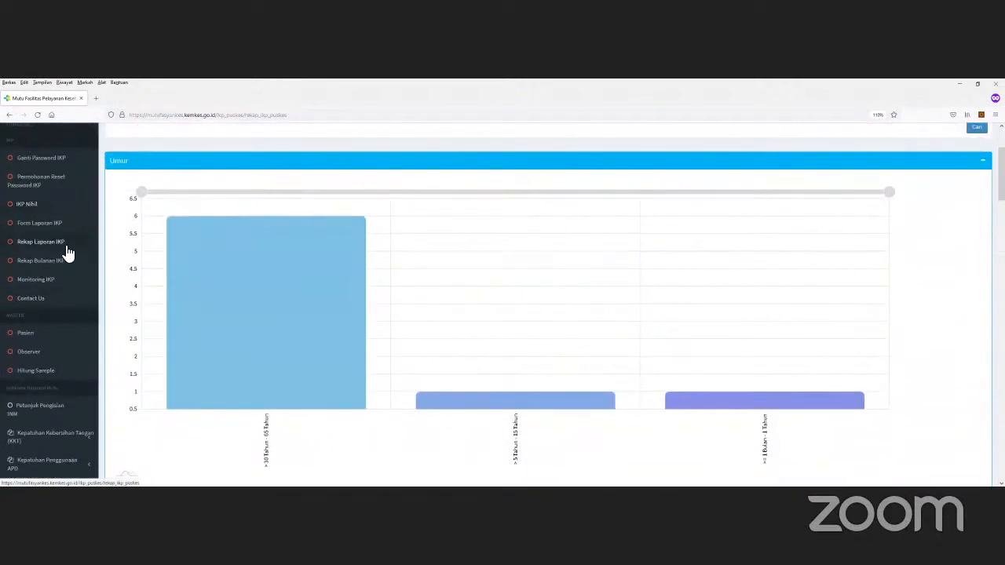
Step: Show the Rekap Bulanan IKP chart and table with September's single report
click(75, 267)
scroll(350, 232, down, 3)
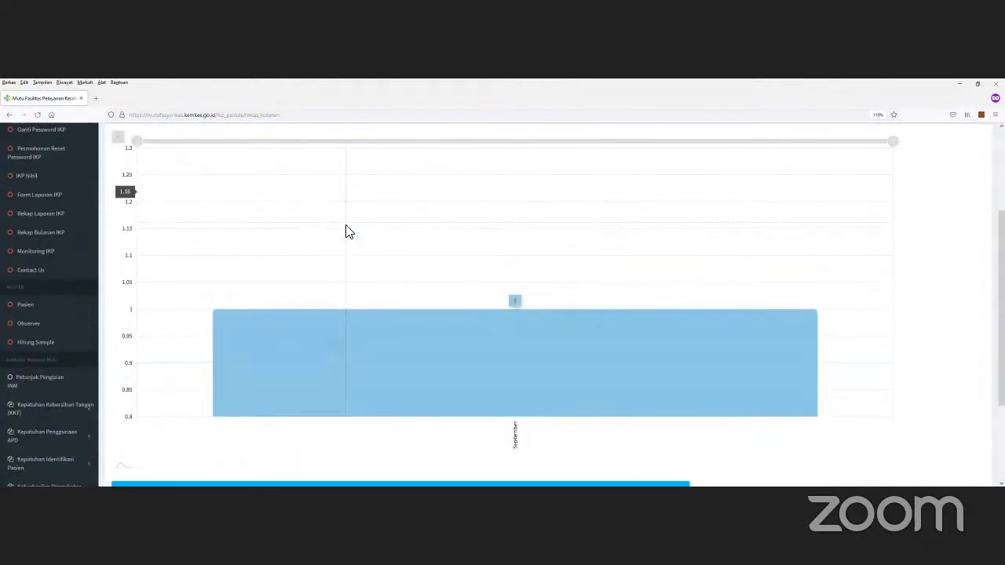
scroll(432, 309, down, 2)
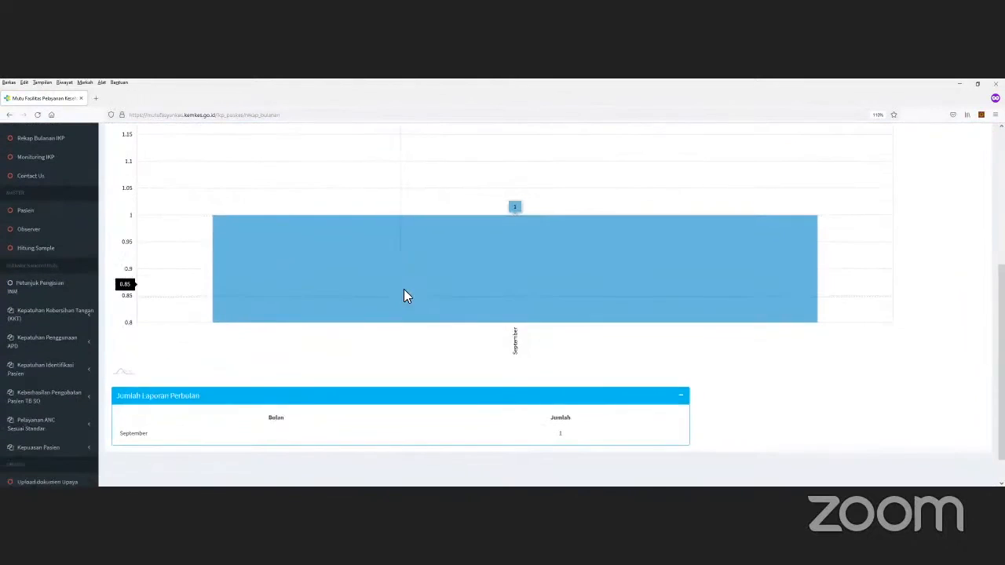
scroll(381, 238, up, 1)
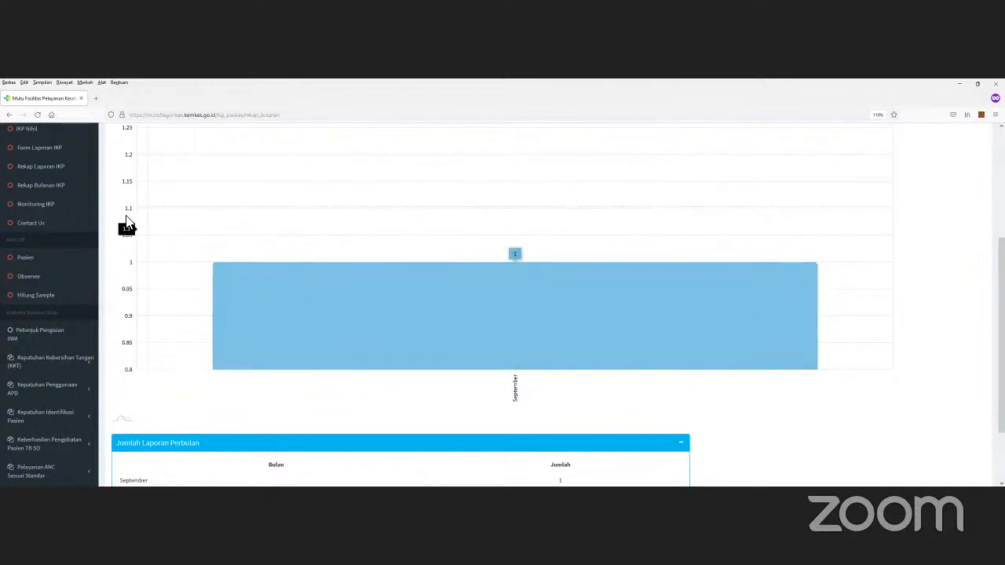
scroll(161, 237, up, 2)
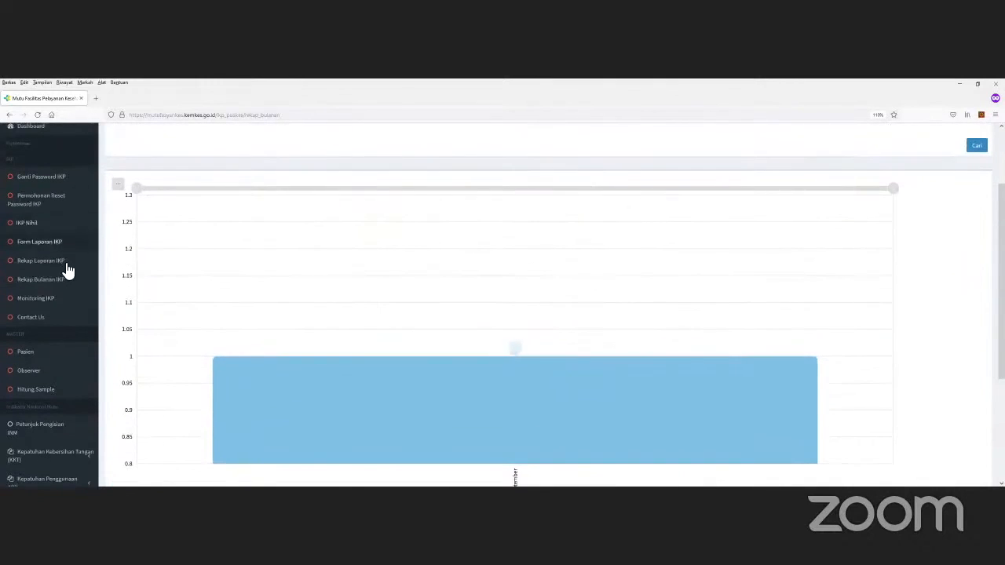
Step: Open Monitoring IKP and view the 2021 Monitoring Status IKP Puskesmas monthly table
click(57, 298)
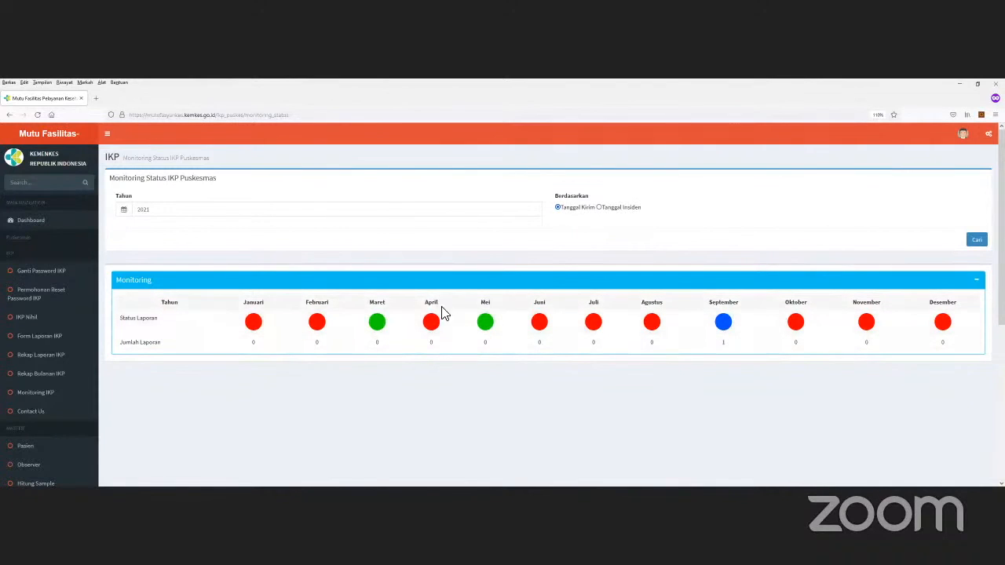
scroll(365, 325, down, 1)
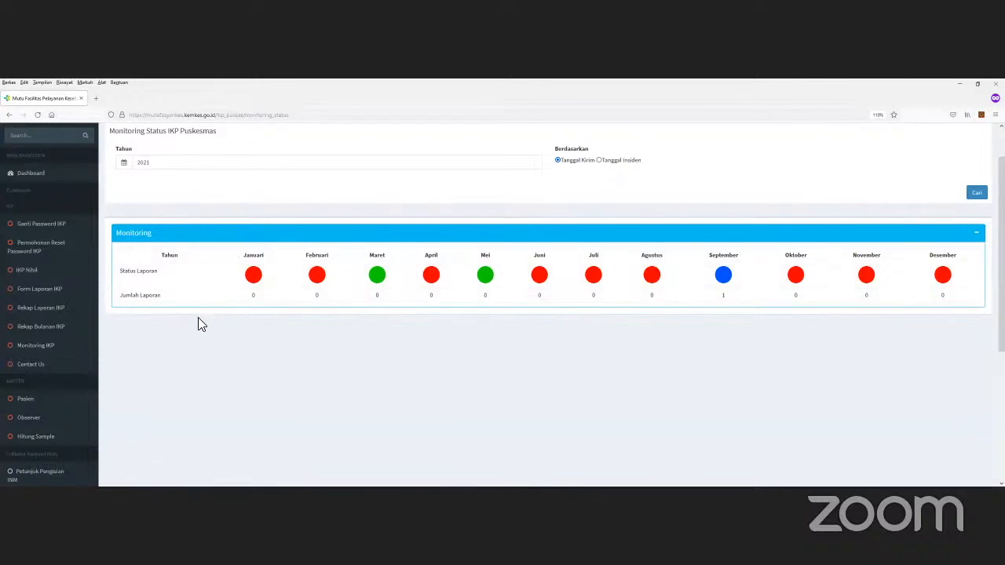
scroll(198, 317, up, 1)
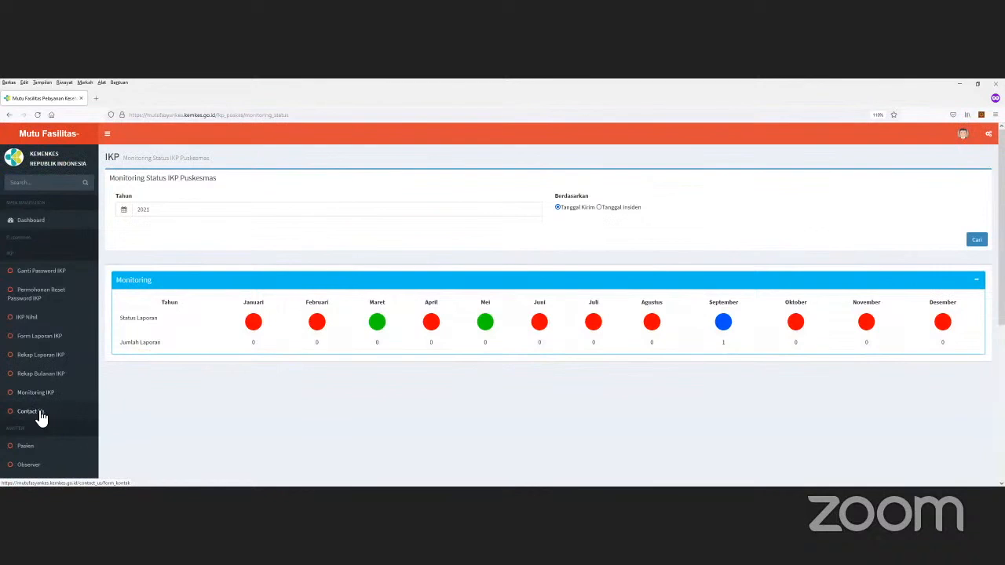
Step: Send a 'test' message through the Contact Us form and confirm the Tersimpan dialog
click(41, 416)
click(204, 216)
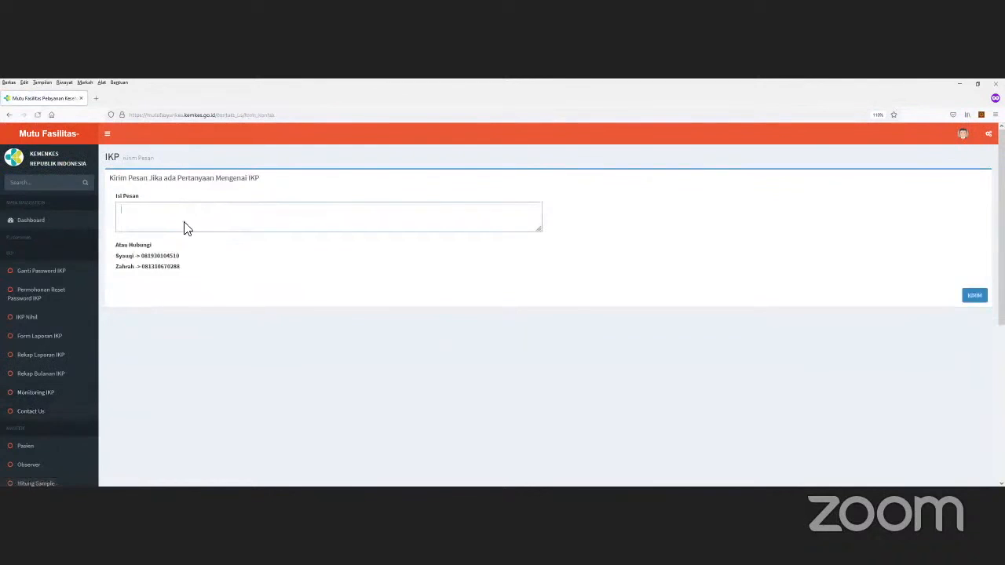
double_click(154, 259)
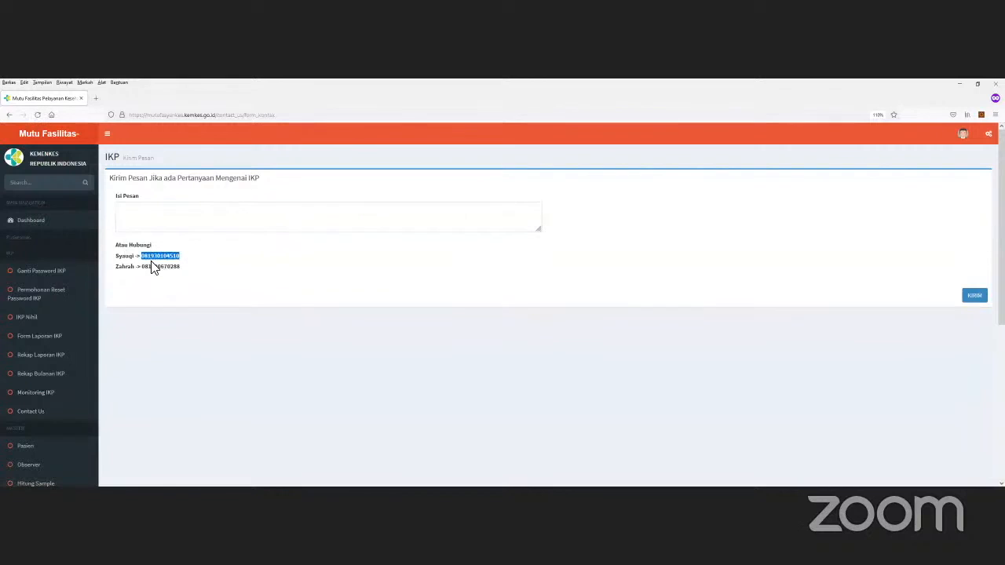
double_click(165, 267)
click(186, 218)
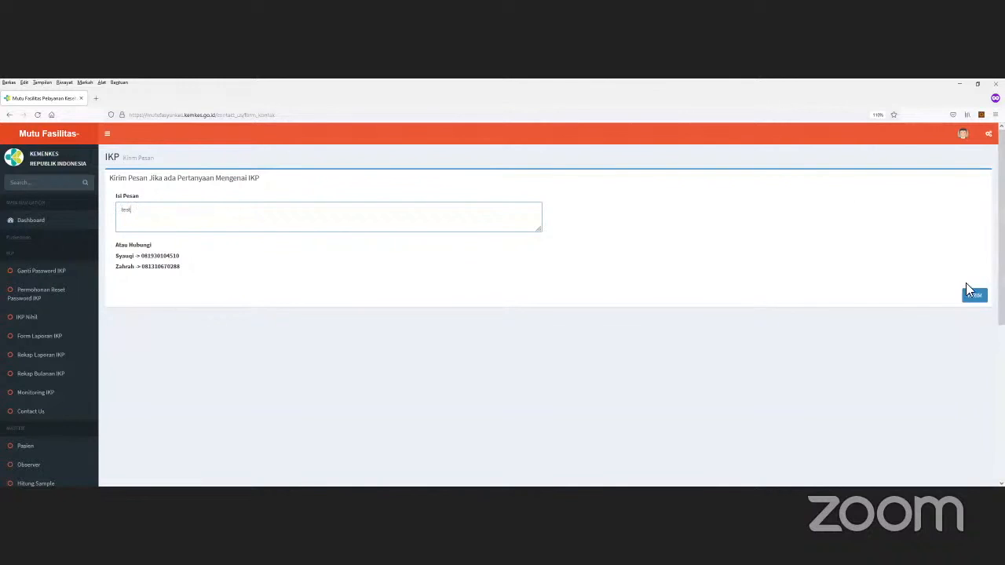
click(973, 297)
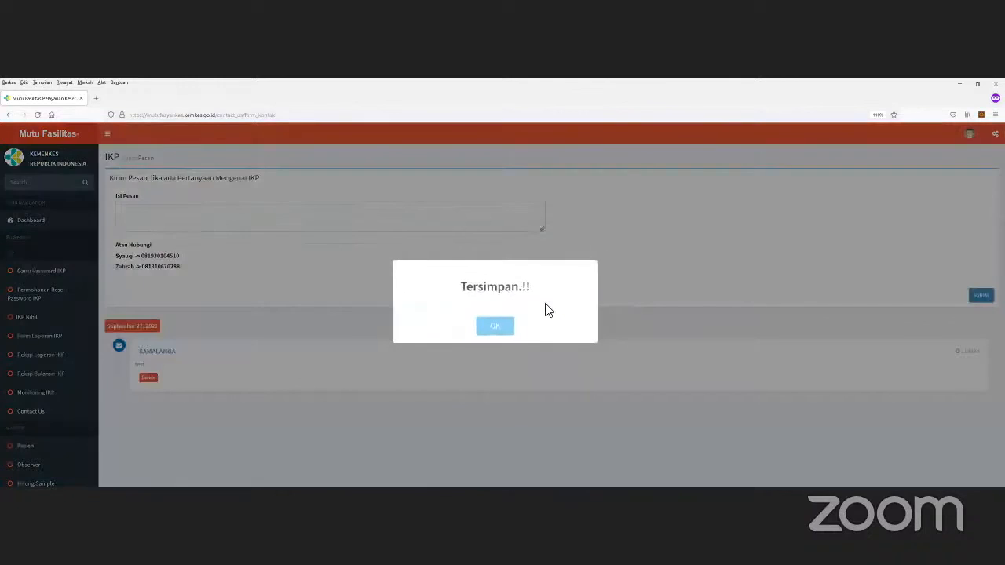
click(496, 327)
scroll(157, 255, down, 2)
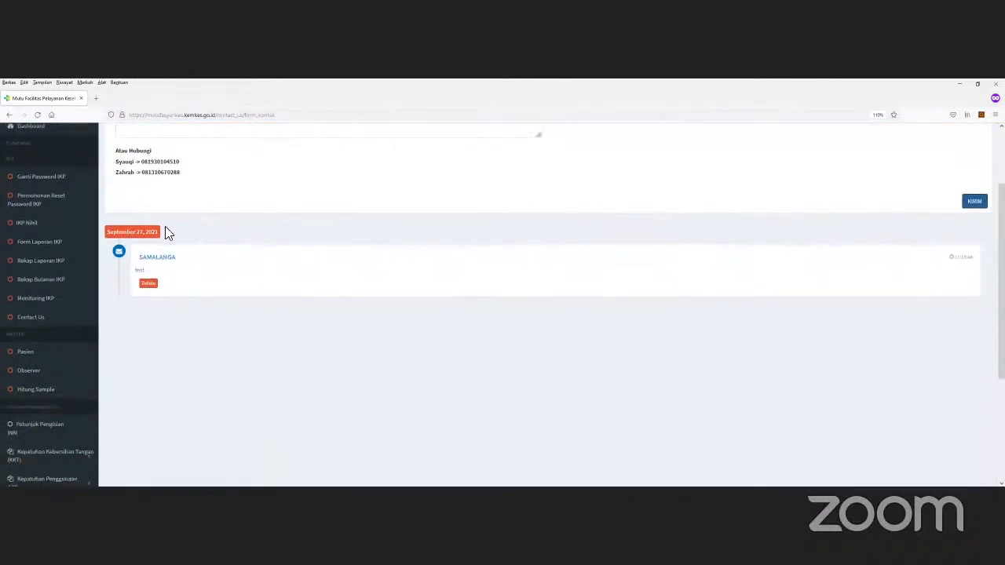
scroll(210, 272, up, 2)
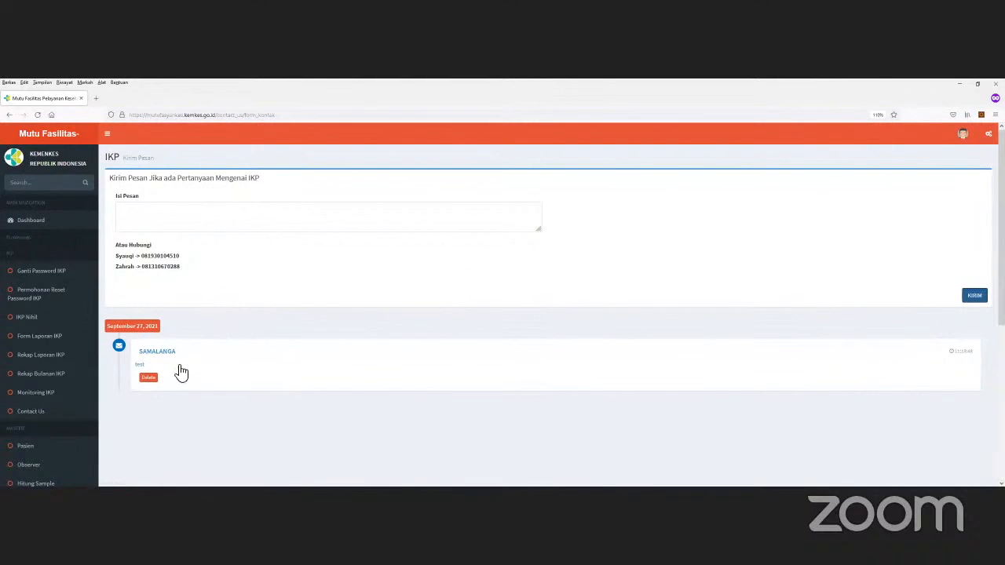
scroll(143, 407, down, 1)
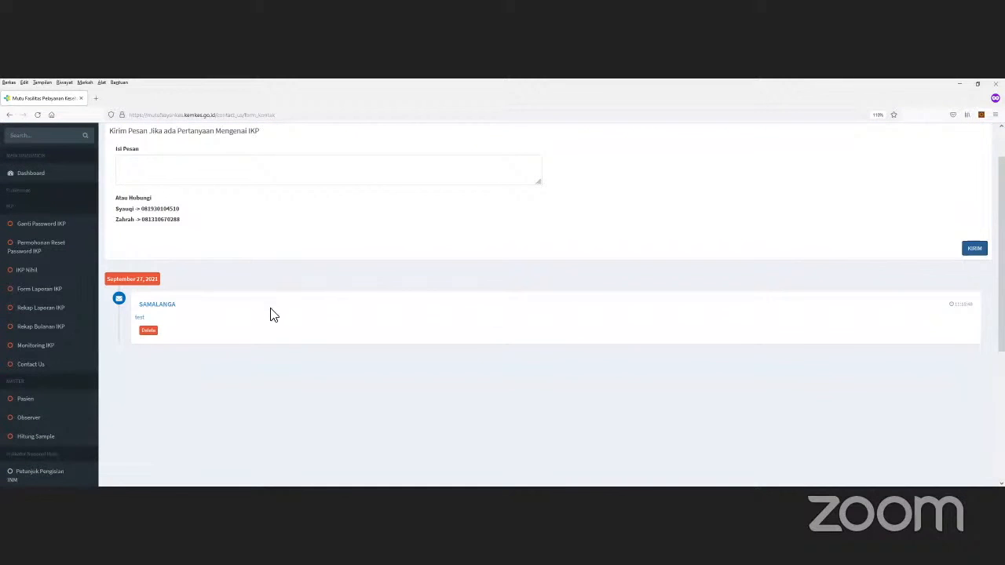
scroll(291, 345, up, 1)
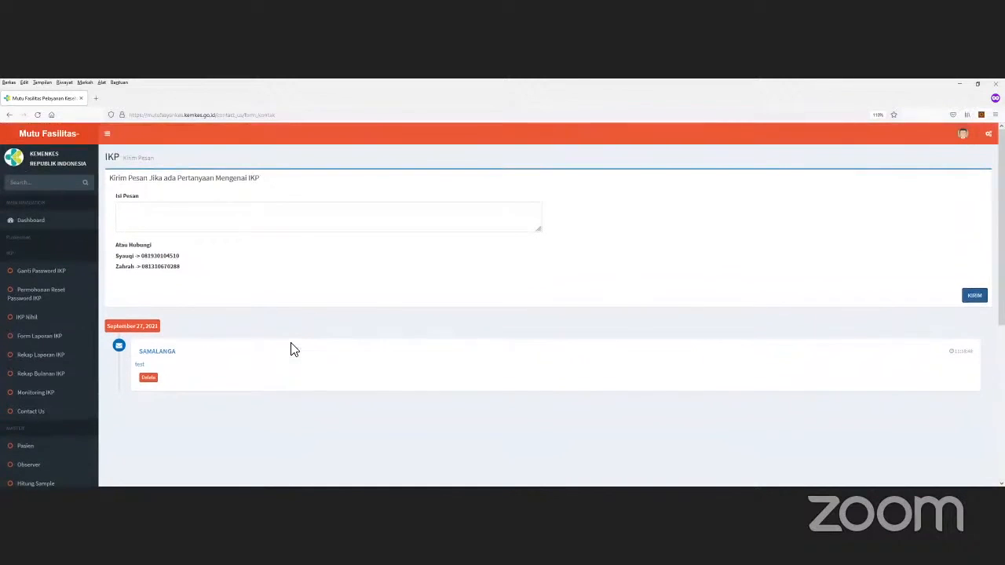